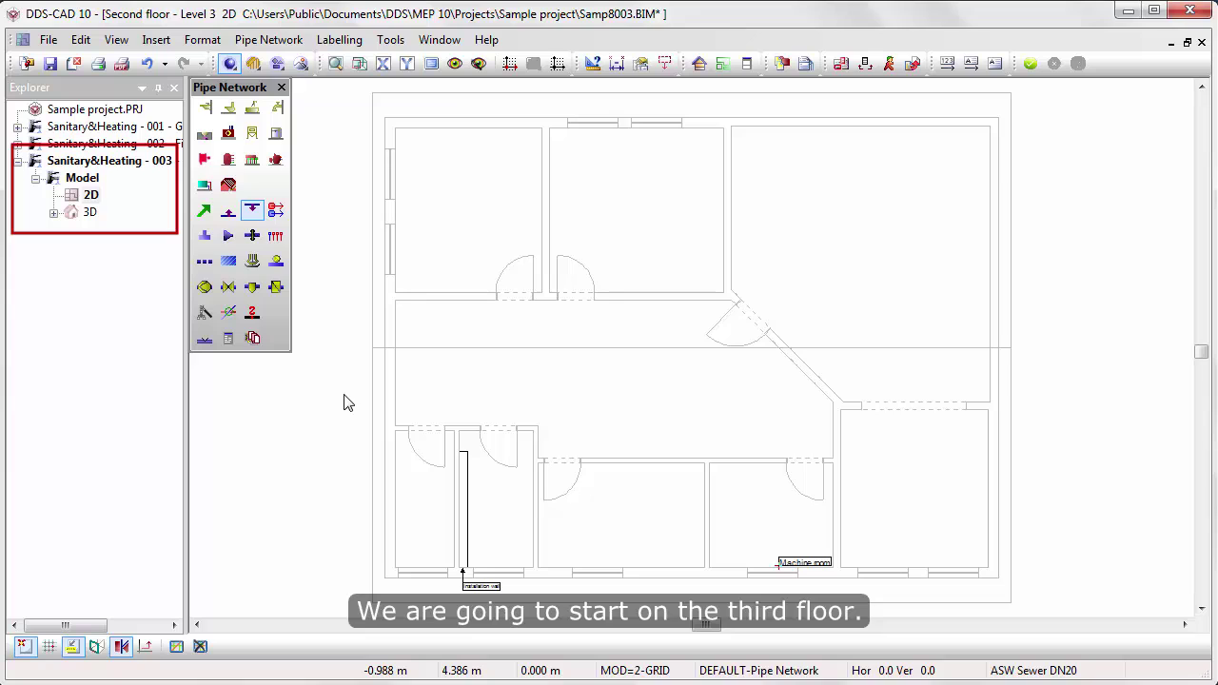
Step: Place wash basin SIN651 in the left toilet room, auto-rotated perpendicular to the wall beside the installation wall
{"action": "left_click_drag", "start_coordinate": [344, 394], "coordinate": [593, 598]}
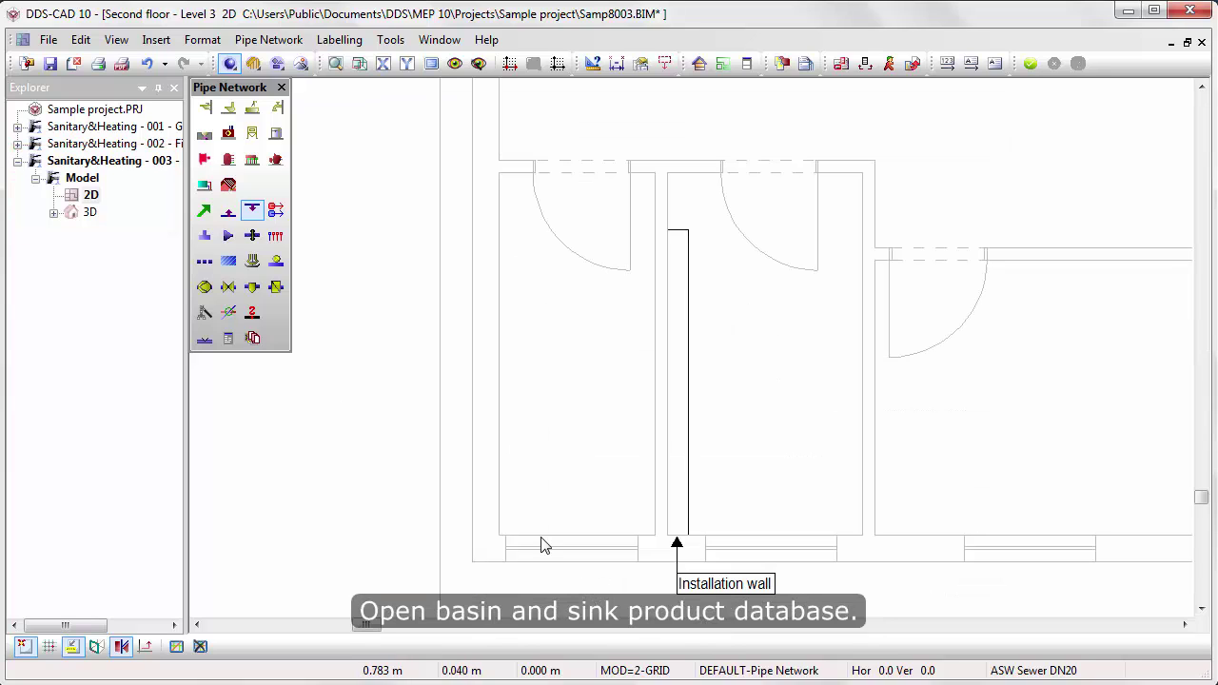
{"action": "left_click", "coordinate": [205, 108]}
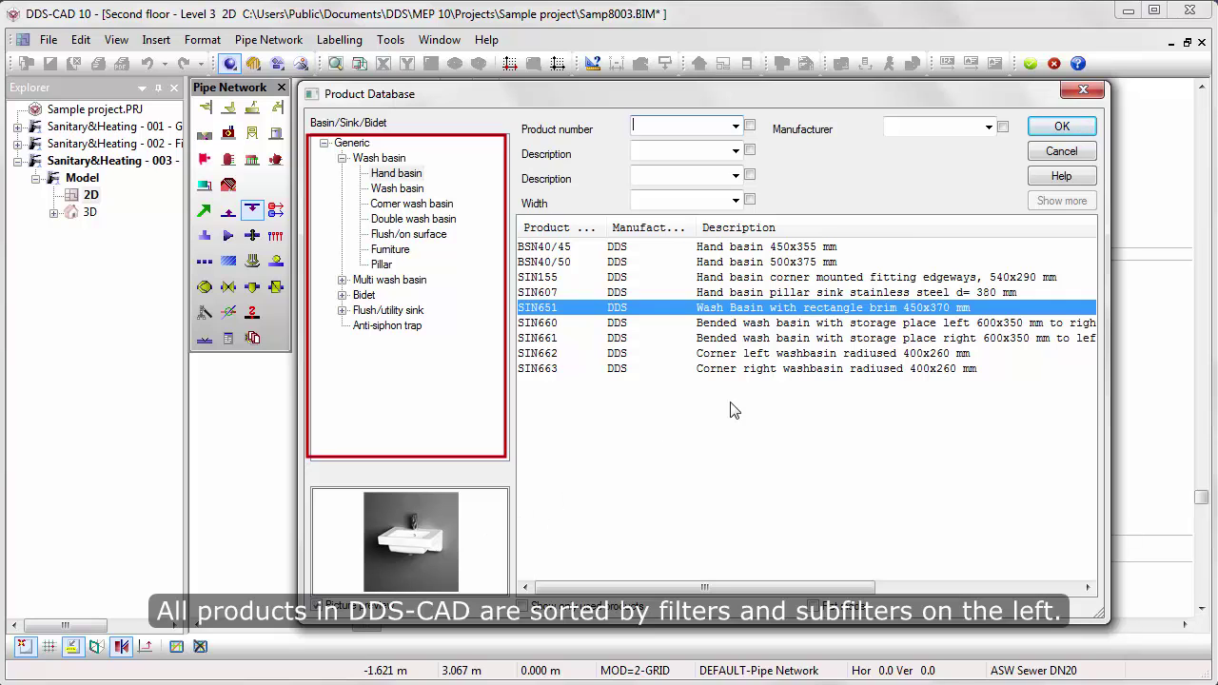
{"action": "left_click", "coordinate": [1052, 134]}
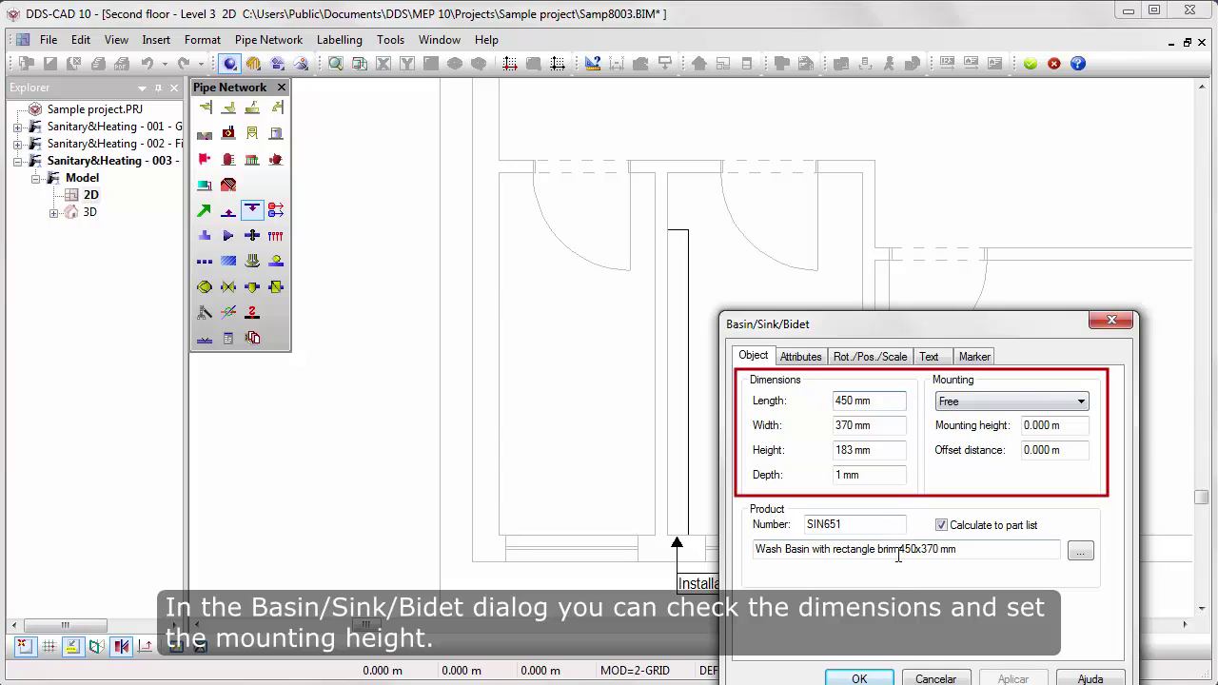
{"action": "left_click", "coordinate": [856, 678]}
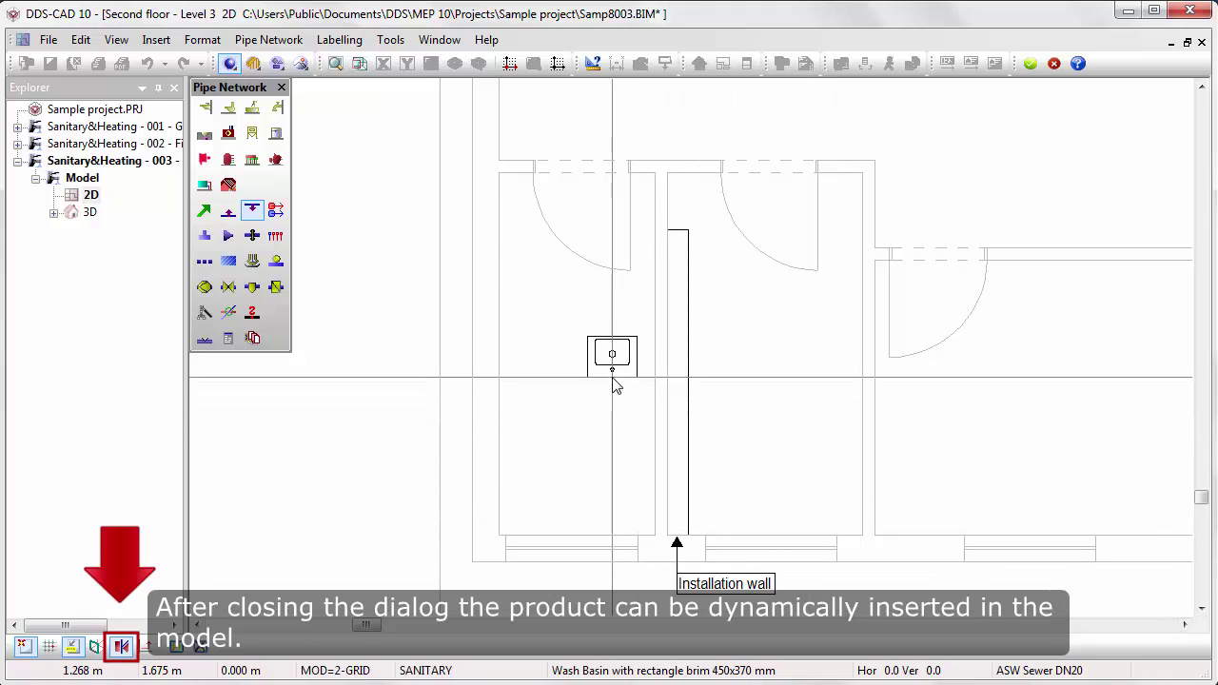
{"action": "key", "text": "ctrl"}
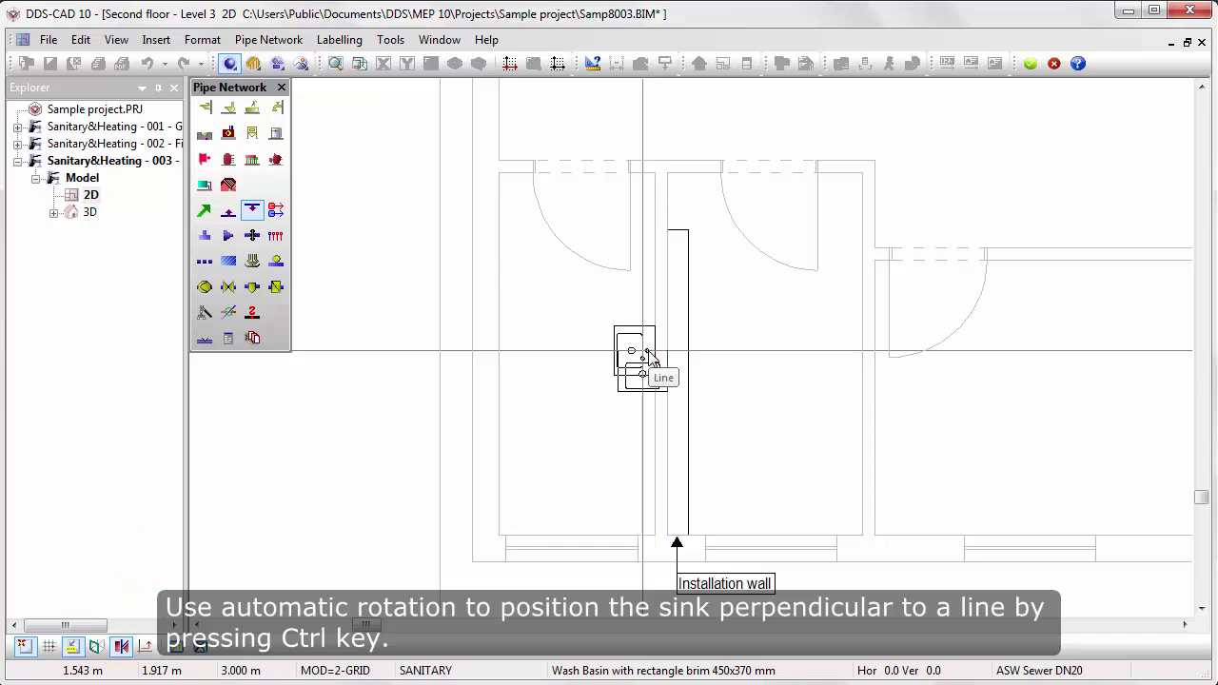
{"action": "left_click", "coordinate": [645, 362]}
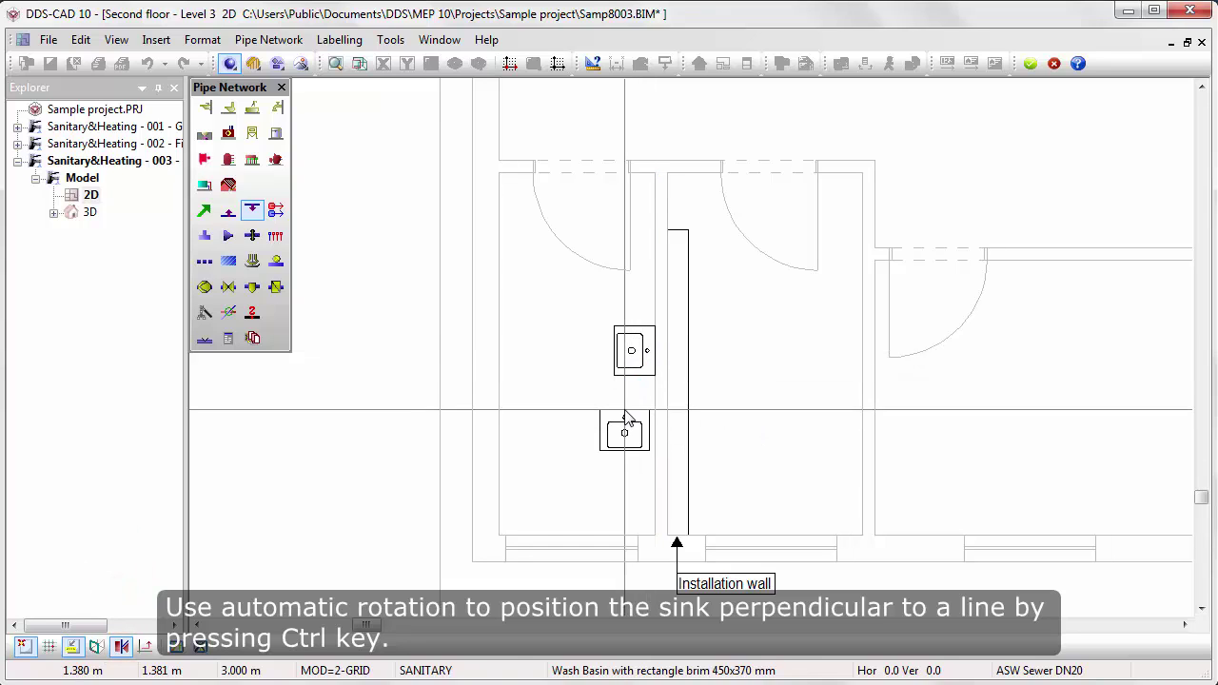
{"action": "key", "text": "Escape"}
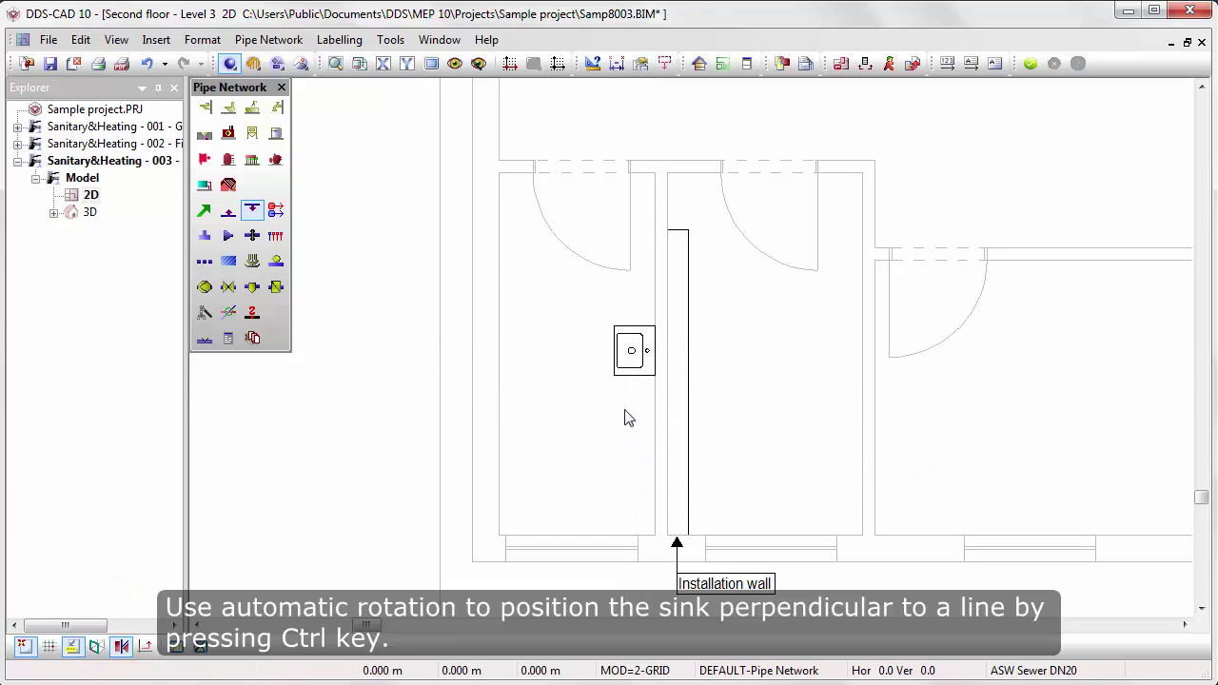
Step: Place wall-mounted toilet WC078A (Wall WC concealed installation) below the basin, auto-rotated with its back to the same wall
{"action": "left_click", "coordinate": [229, 108]}
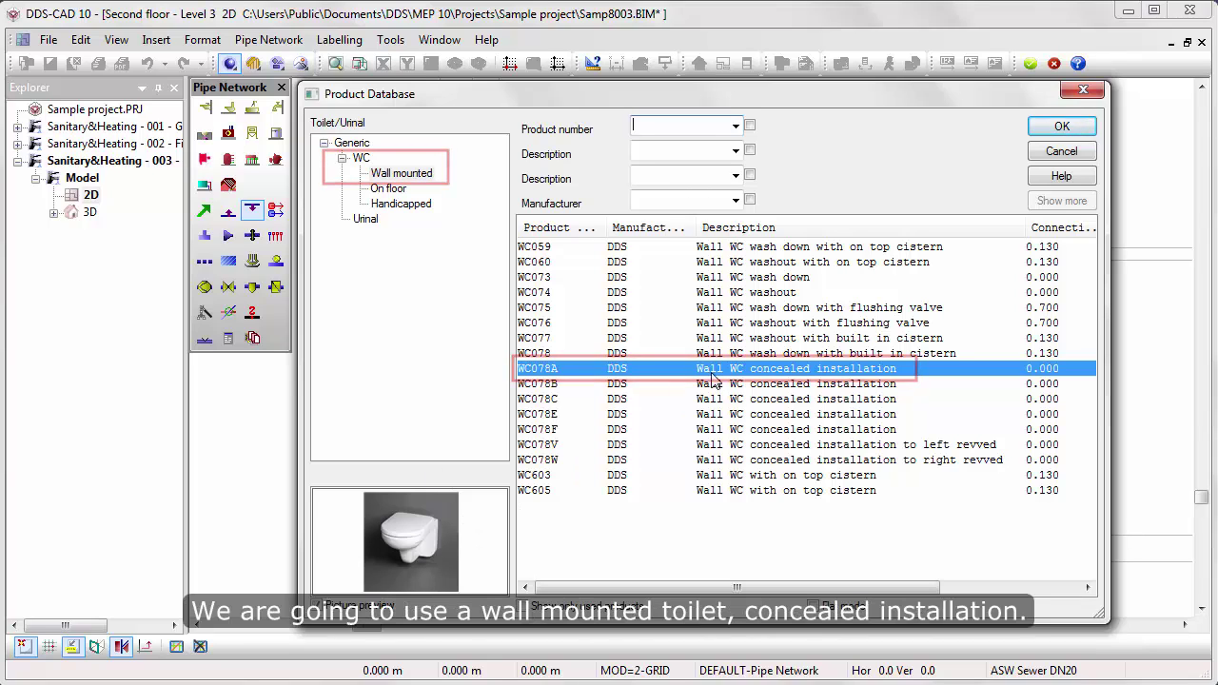
{"action": "left_click", "coordinate": [1034, 131]}
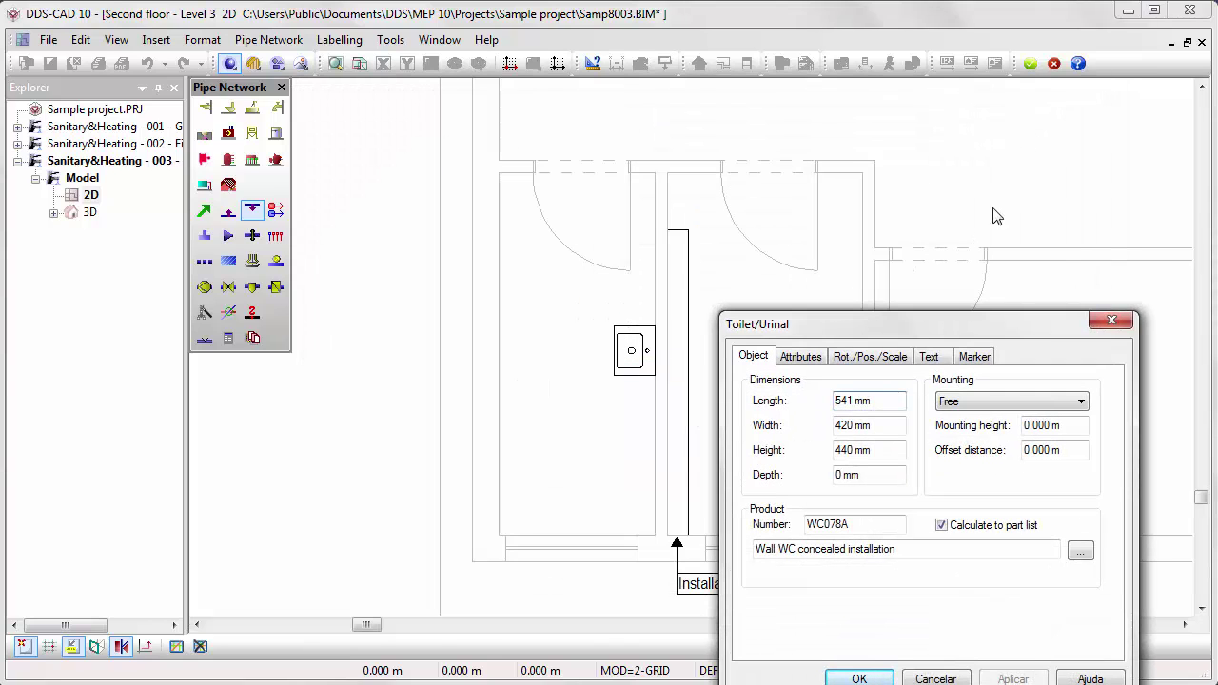
{"action": "left_click", "coordinate": [859, 678]}
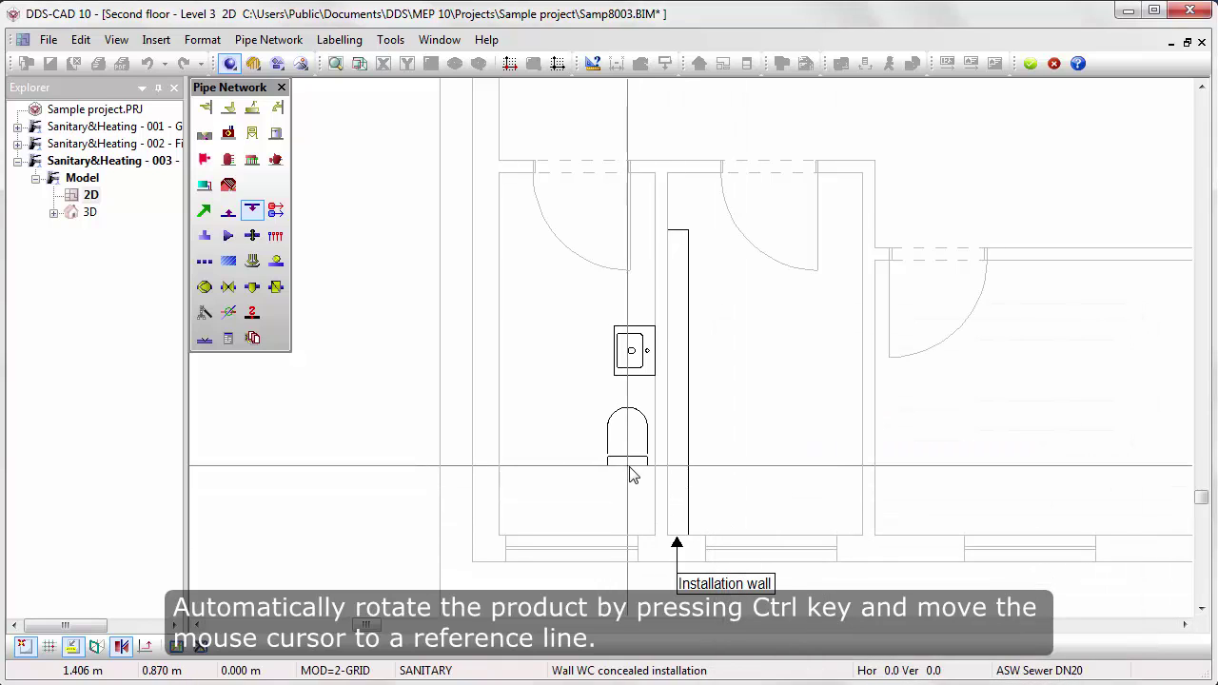
{"action": "key", "text": "ctrl"}
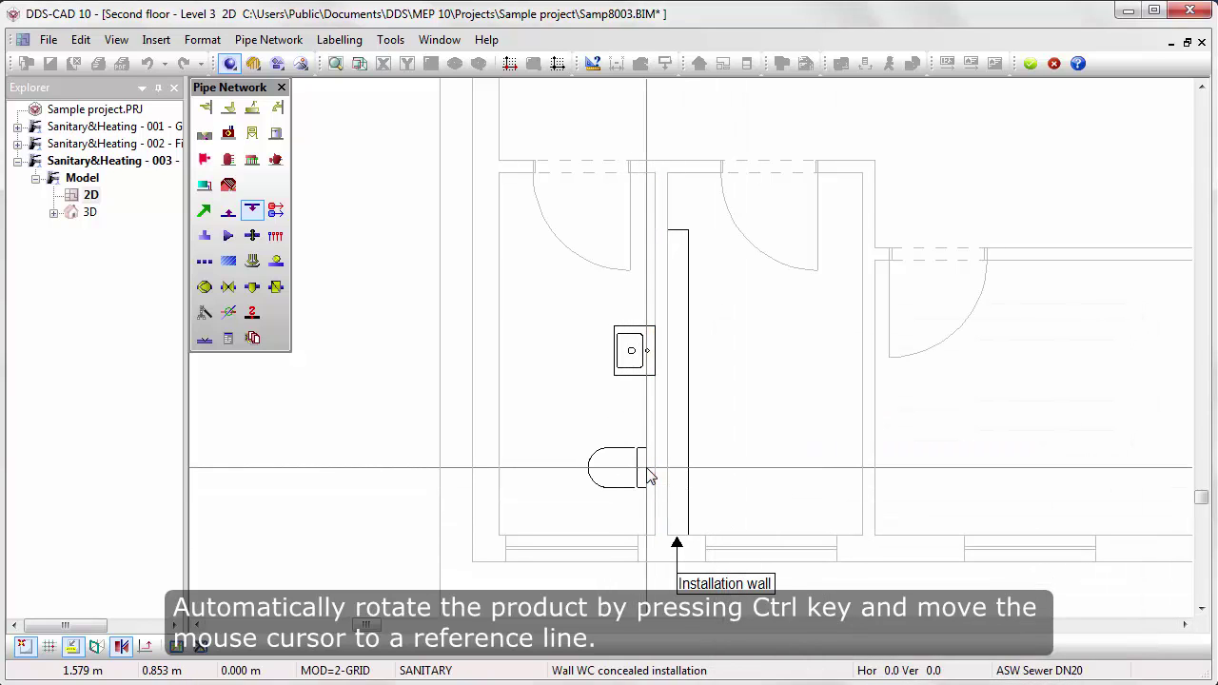
{"action": "left_click", "coordinate": [653, 466]}
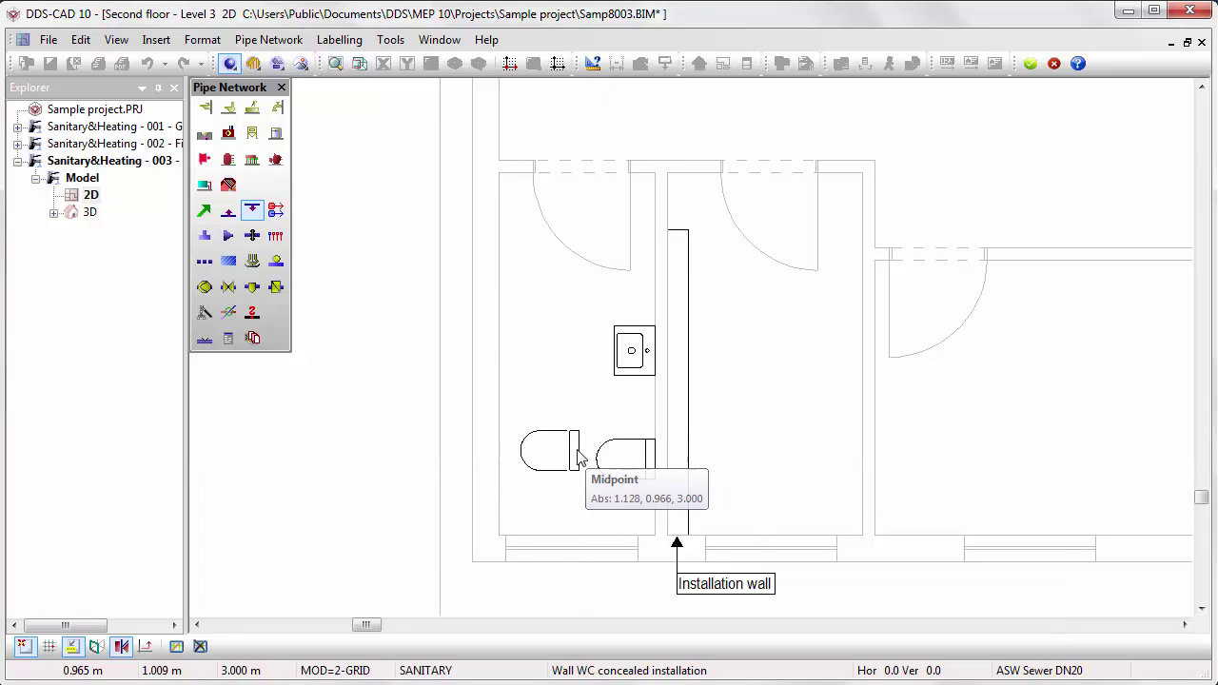
{"action": "key", "text": "Escape"}
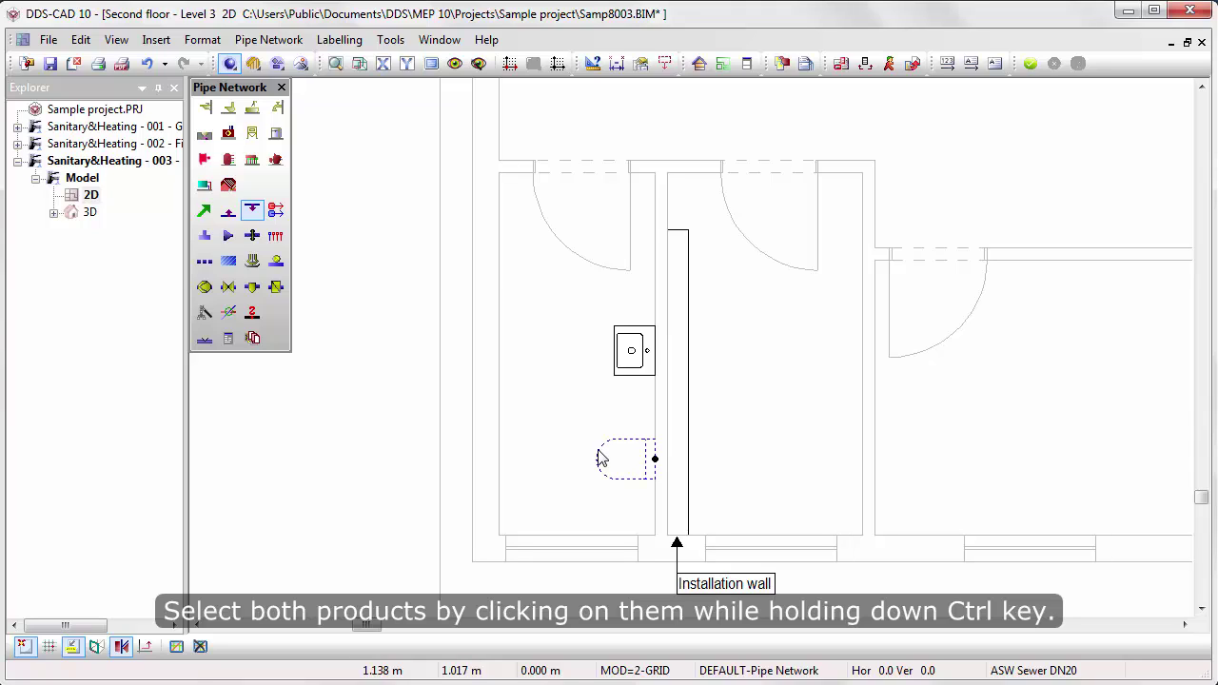
Step: Copy the basin and toilet together and paste them, rotated 180°, against the installation wall in the right toilet room
{"action": "left_click", "coordinate": [618, 377], "text": "ctrl"}
{"action": "right_click", "coordinate": [566, 383]}
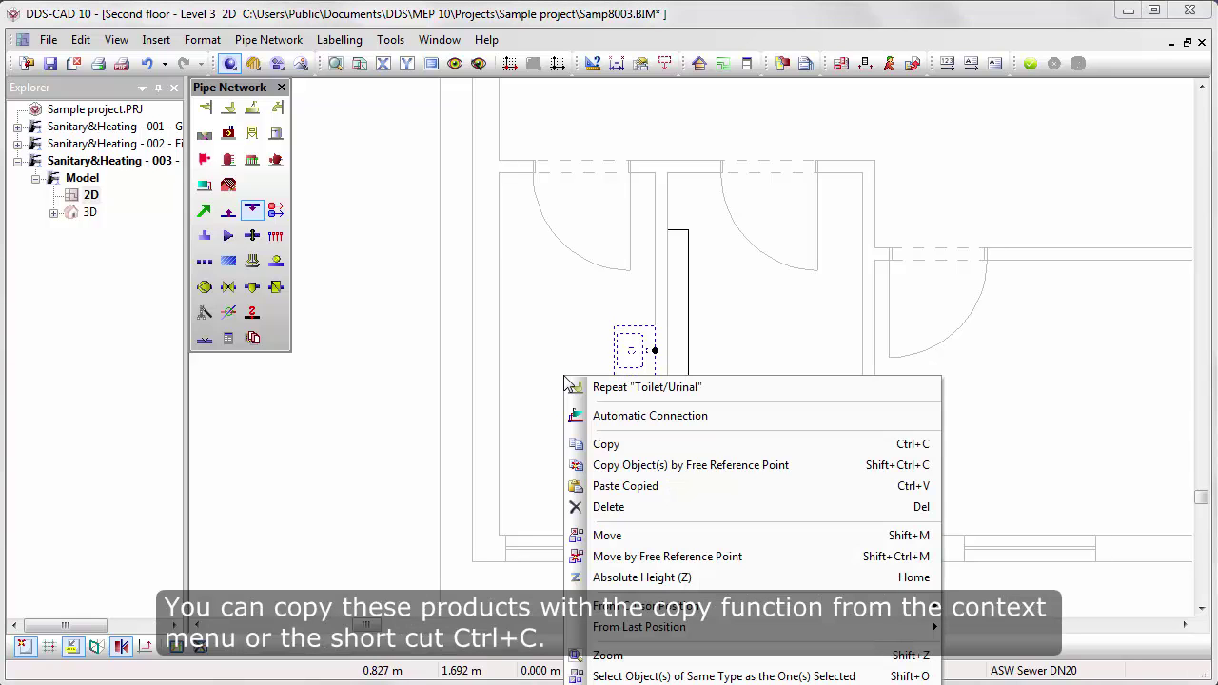
{"action": "left_click", "coordinate": [628, 445]}
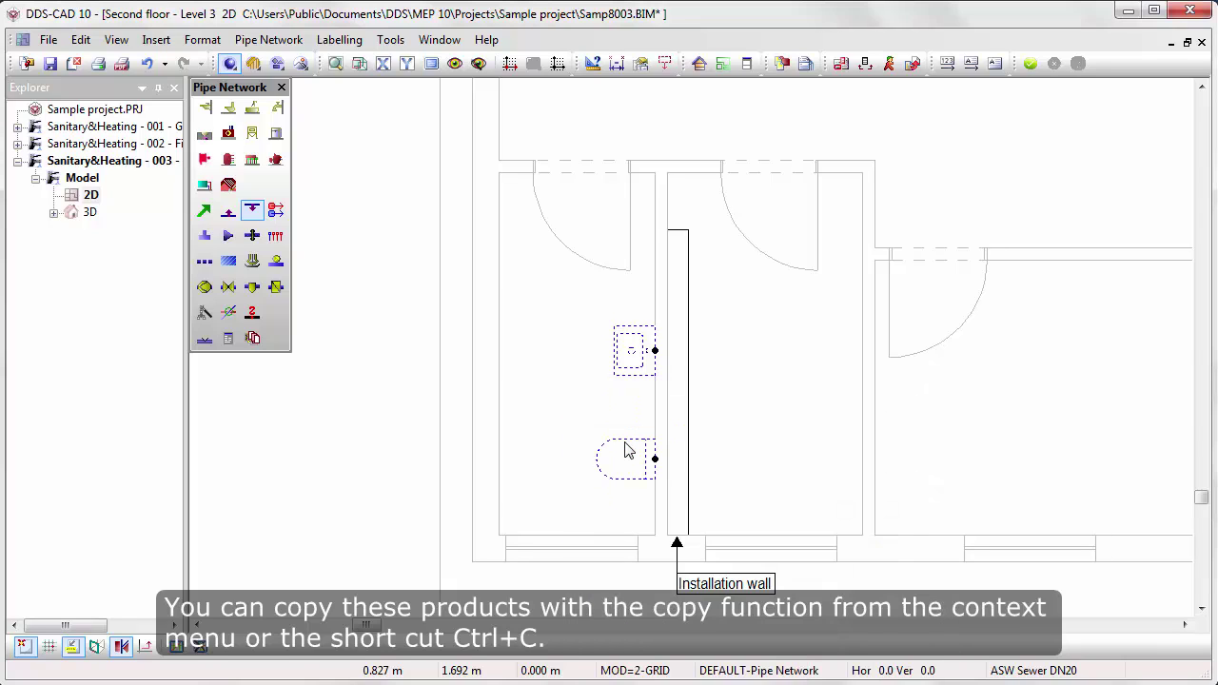
{"action": "key", "text": "ctrl+v"}
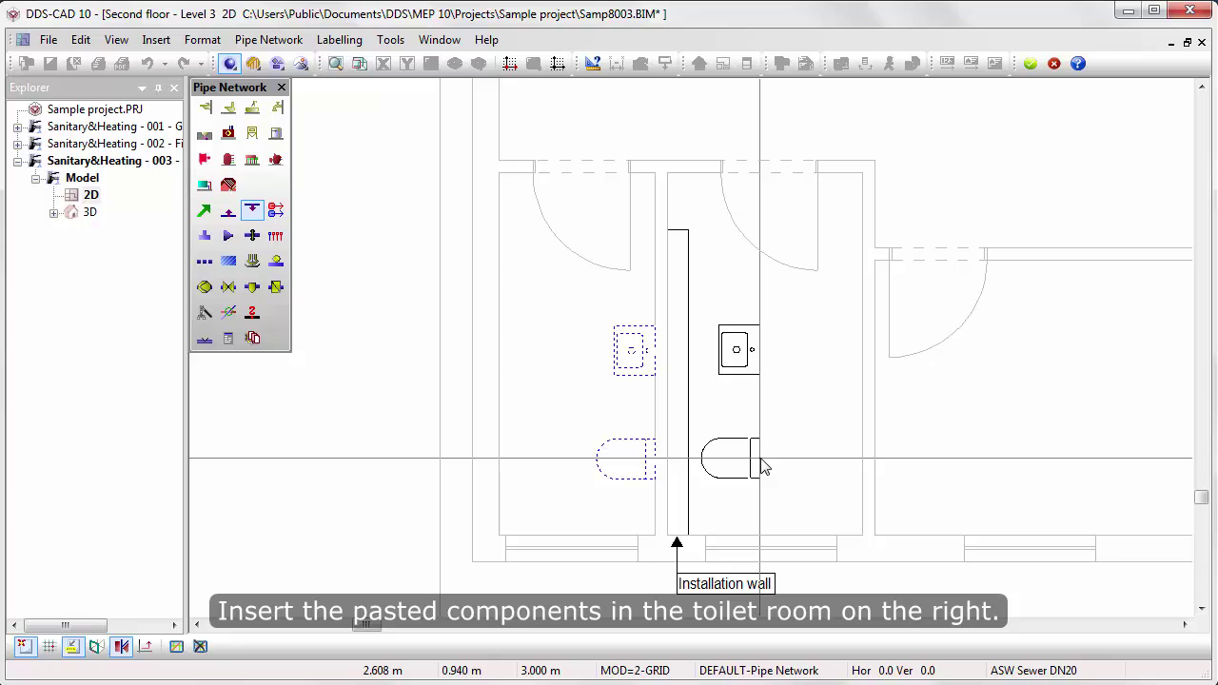
{"action": "key", "text": "r"}
{"action": "key", "text": "r"}
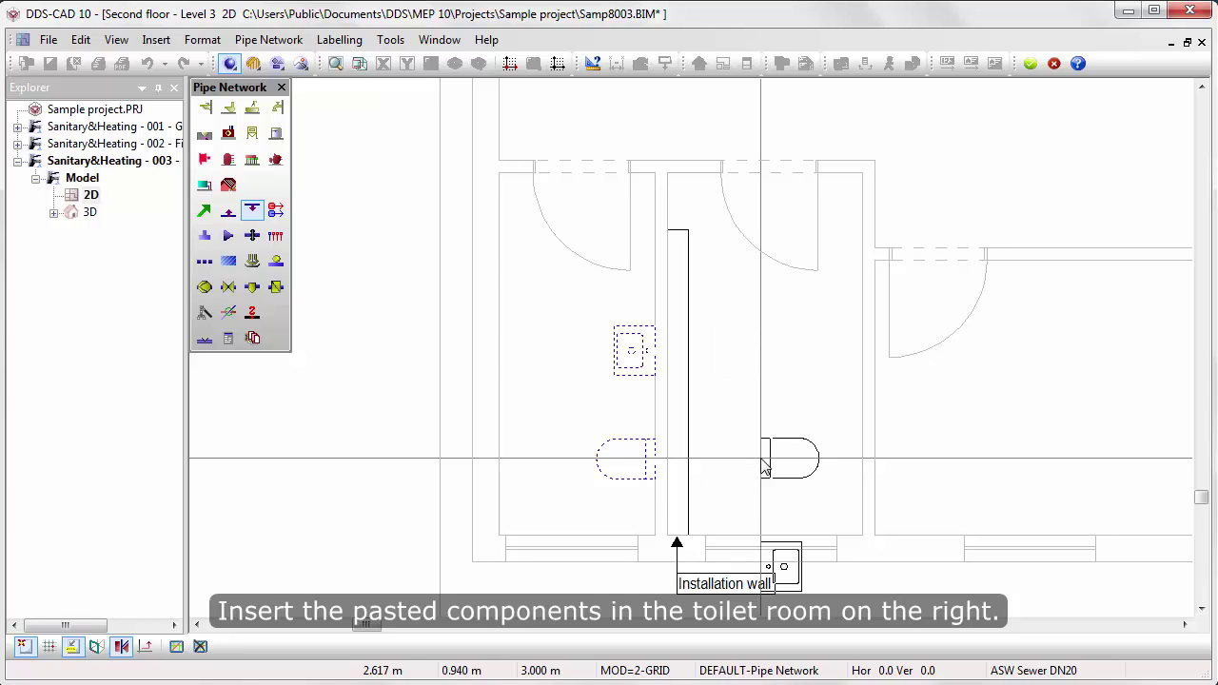
{"action": "left_click", "coordinate": [692, 354]}
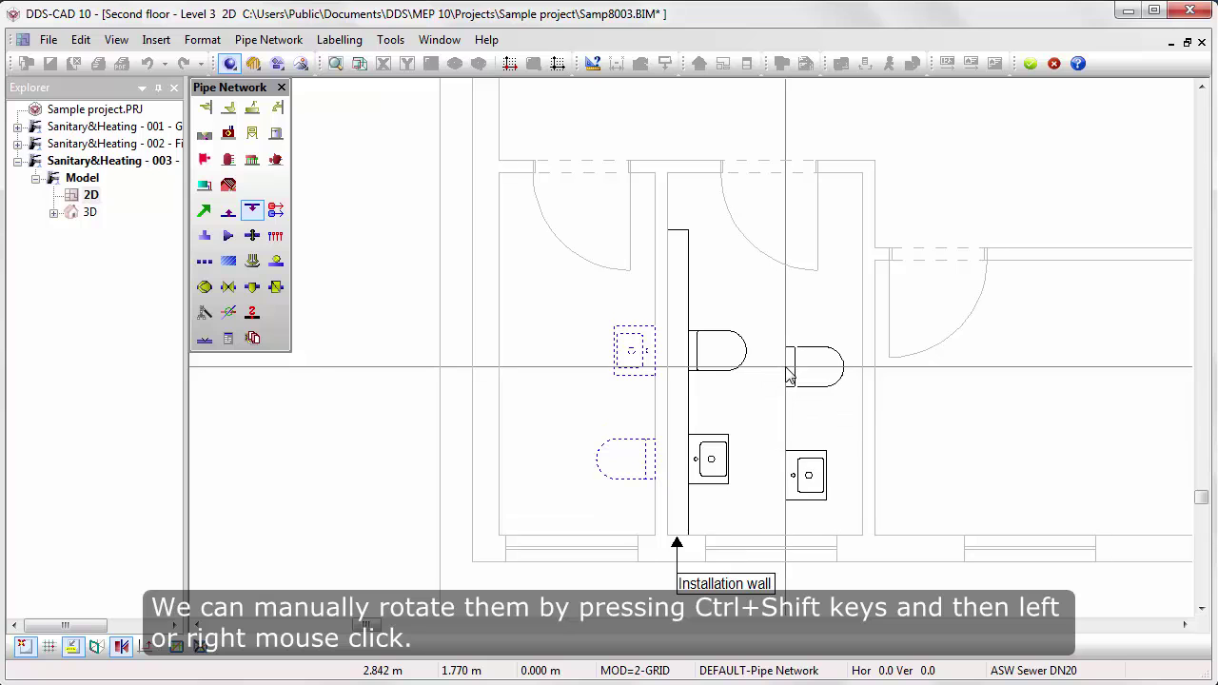
{"action": "key", "text": "Escape"}
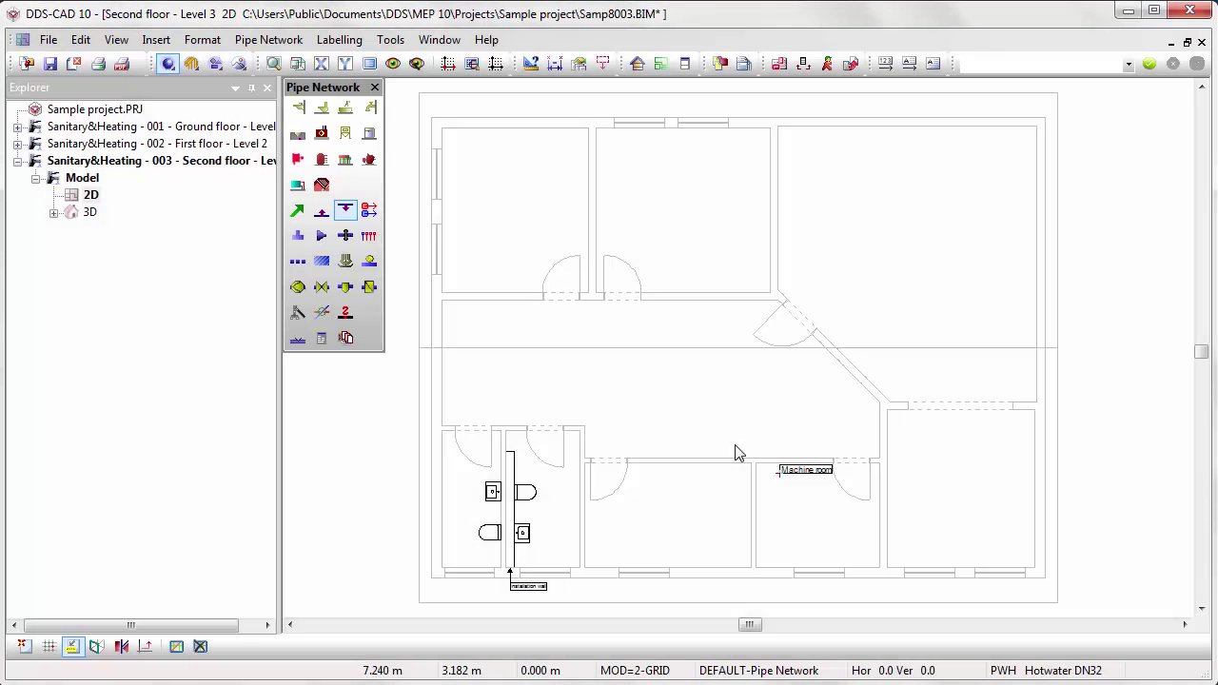
Step: Place tank 370/500 (Buffer hot water tank 500 litre insulated) in the lower-left corner of the machine room
{"action": "left_click_drag", "start_coordinate": [735, 446], "coordinate": [908, 585]}
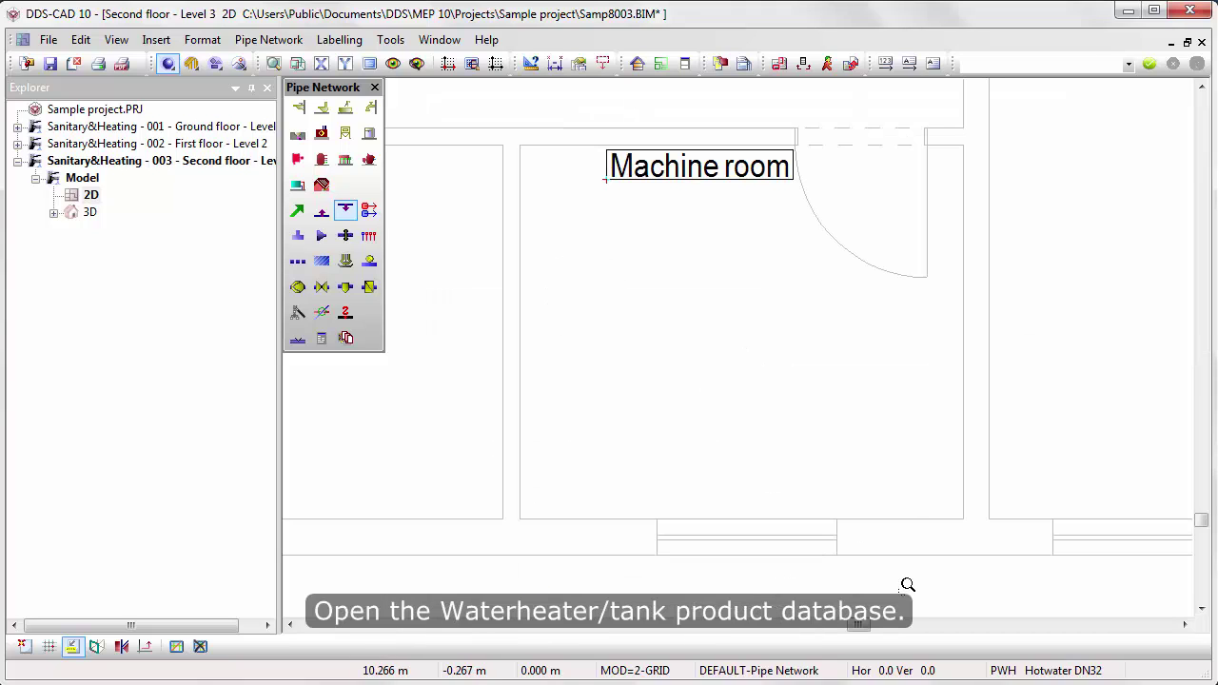
{"action": "left_click", "coordinate": [324, 167]}
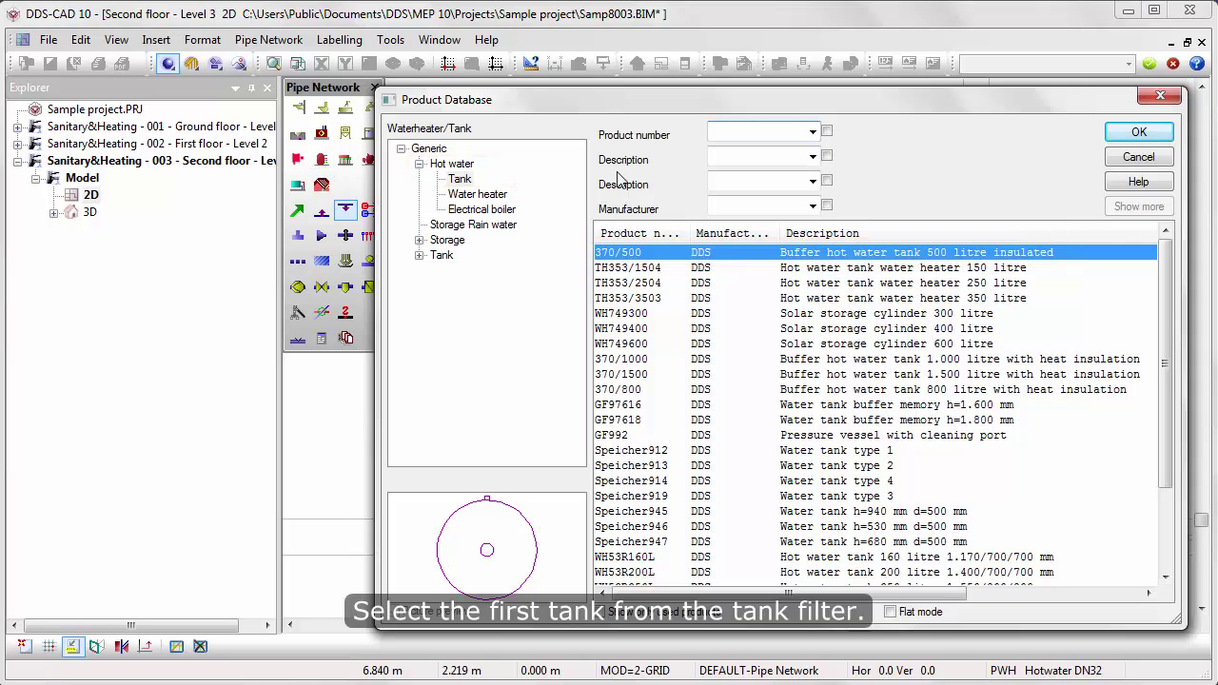
{"action": "left_click", "coordinate": [1110, 139]}
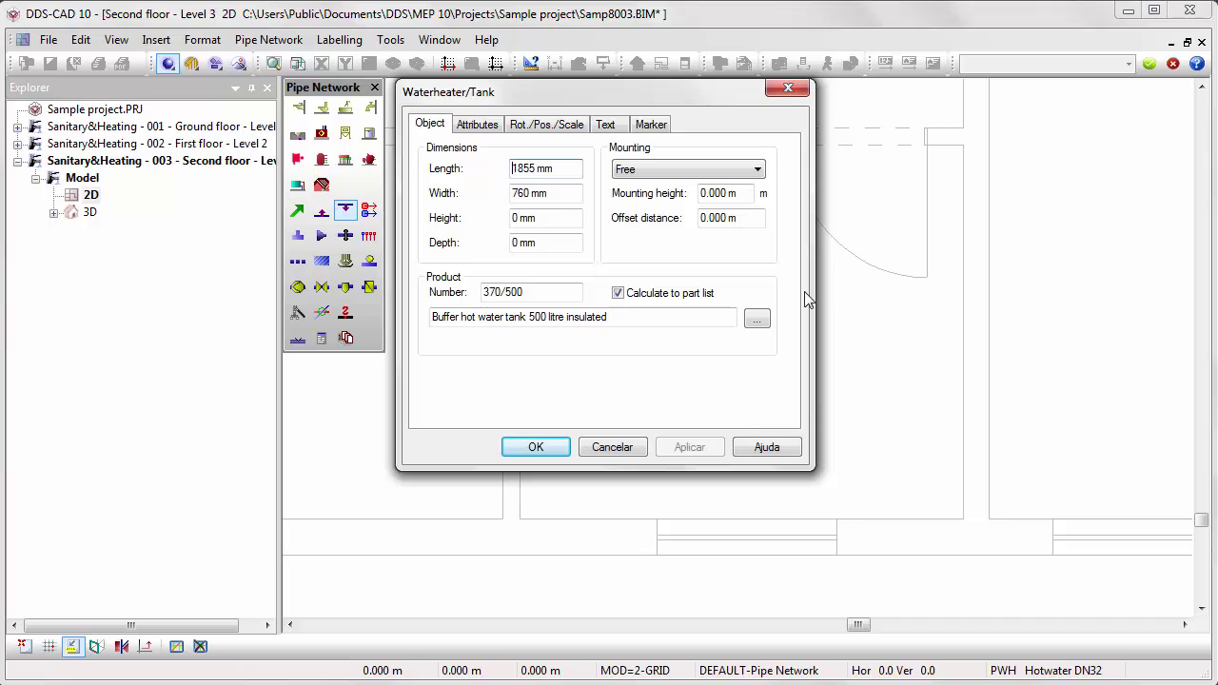
{"action": "left_click", "coordinate": [559, 447]}
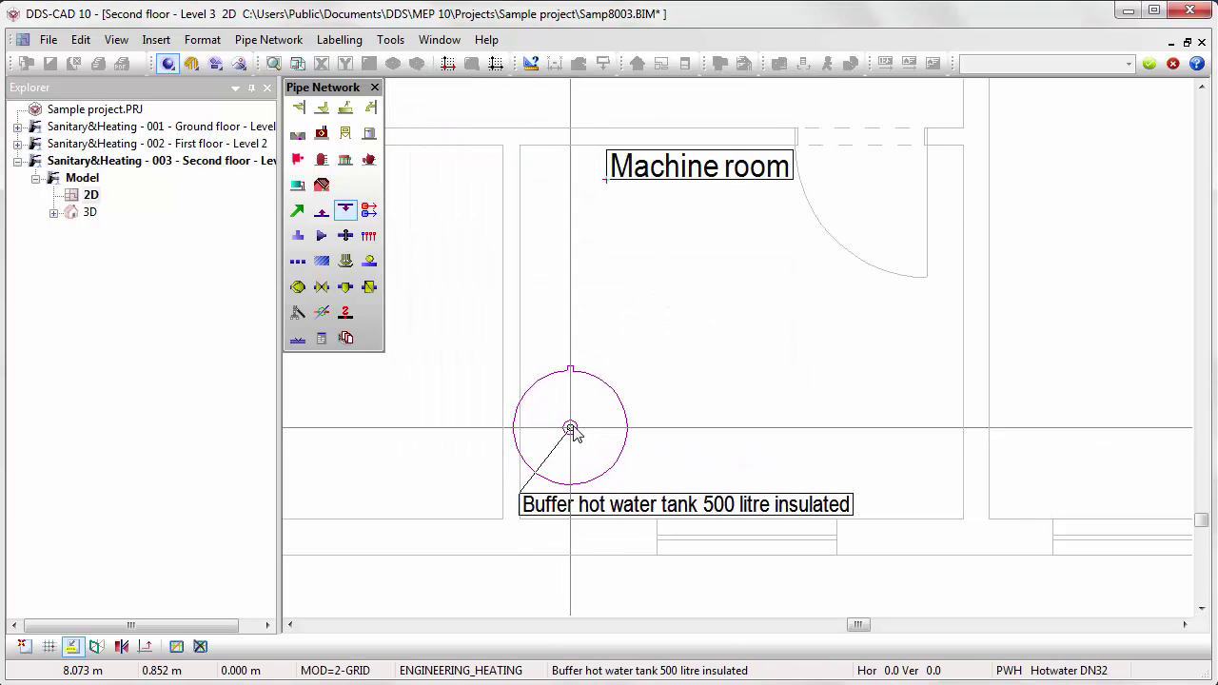
{"action": "left_click", "coordinate": [581, 431]}
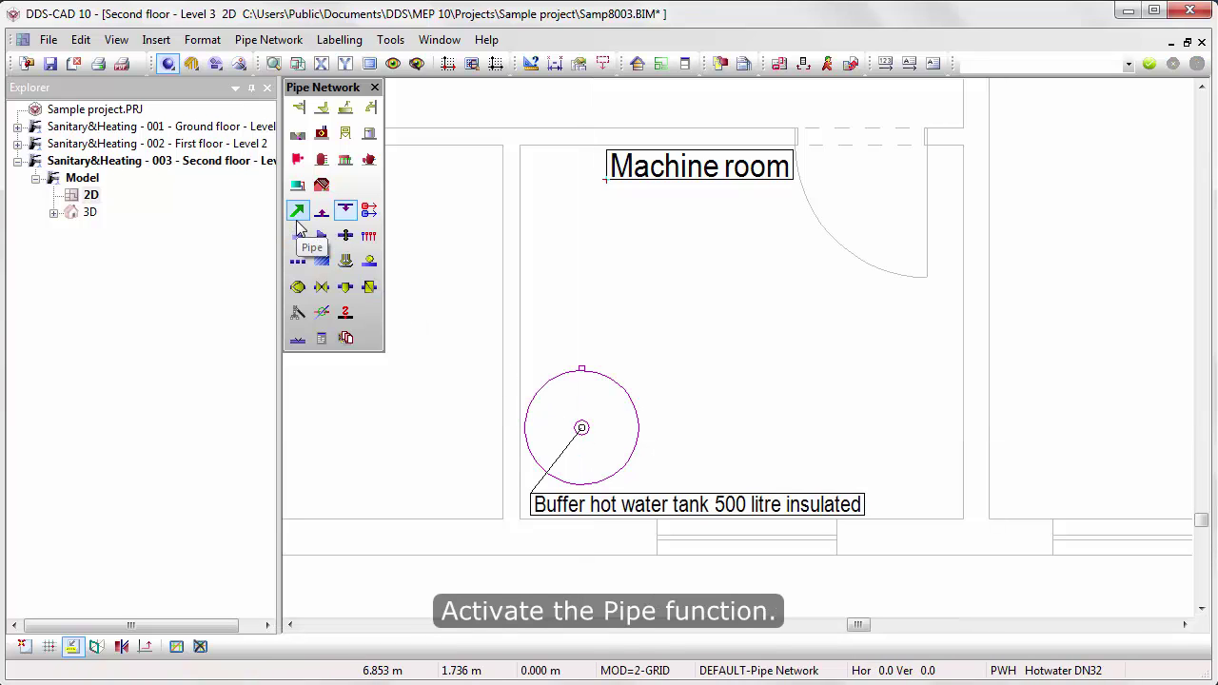
Step: Route a 35x1,5 mm copper pipe from the tank's PWH Hotwater connection up the plan to about mid-door level, then down to the floor
{"action": "left_click", "coordinate": [297, 211]}
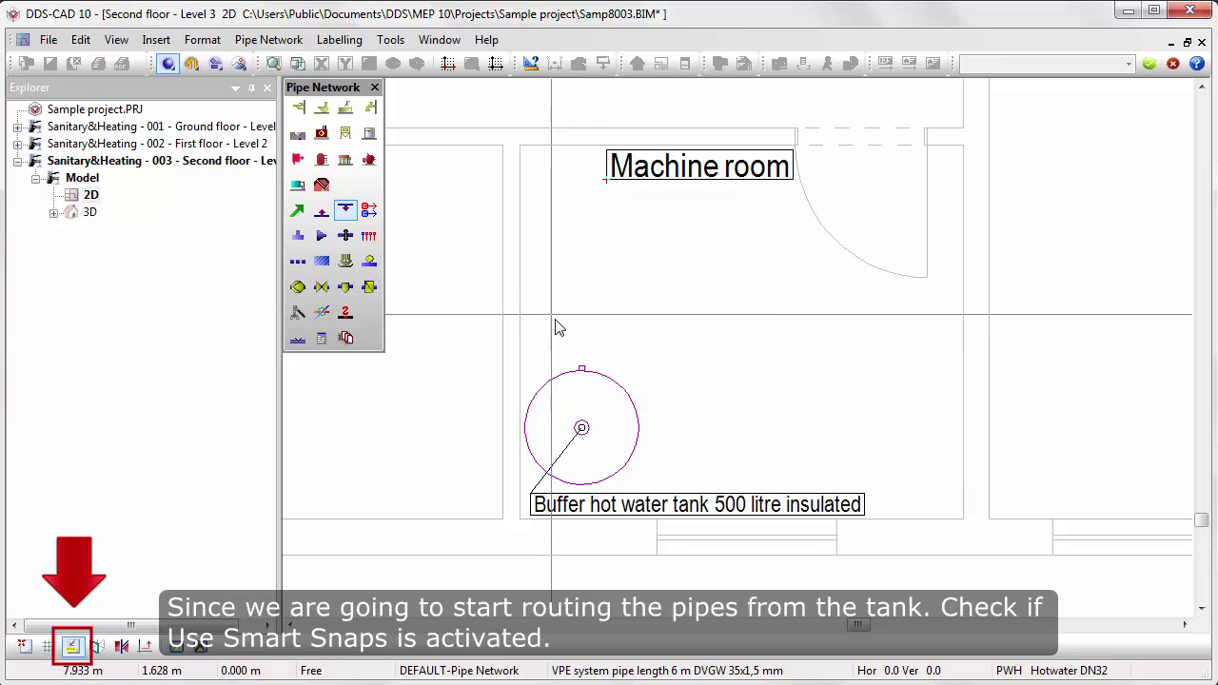
{"action": "left_click", "coordinate": [582, 369]}
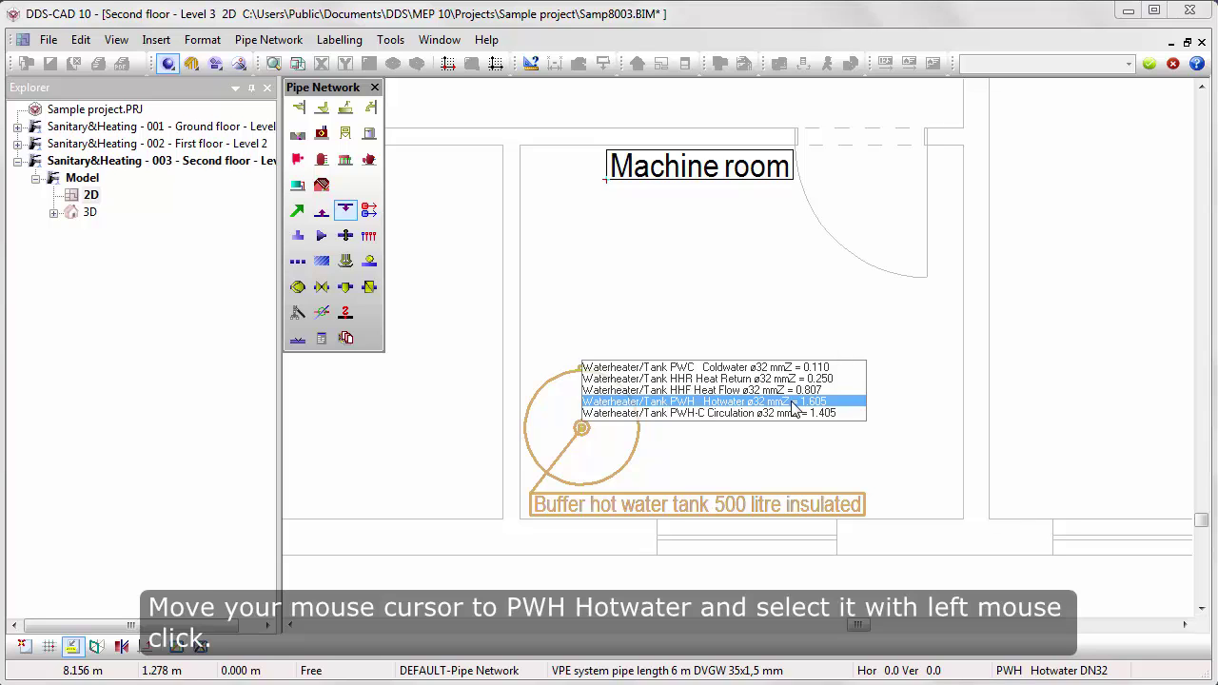
{"action": "left_click", "coordinate": [791, 402]}
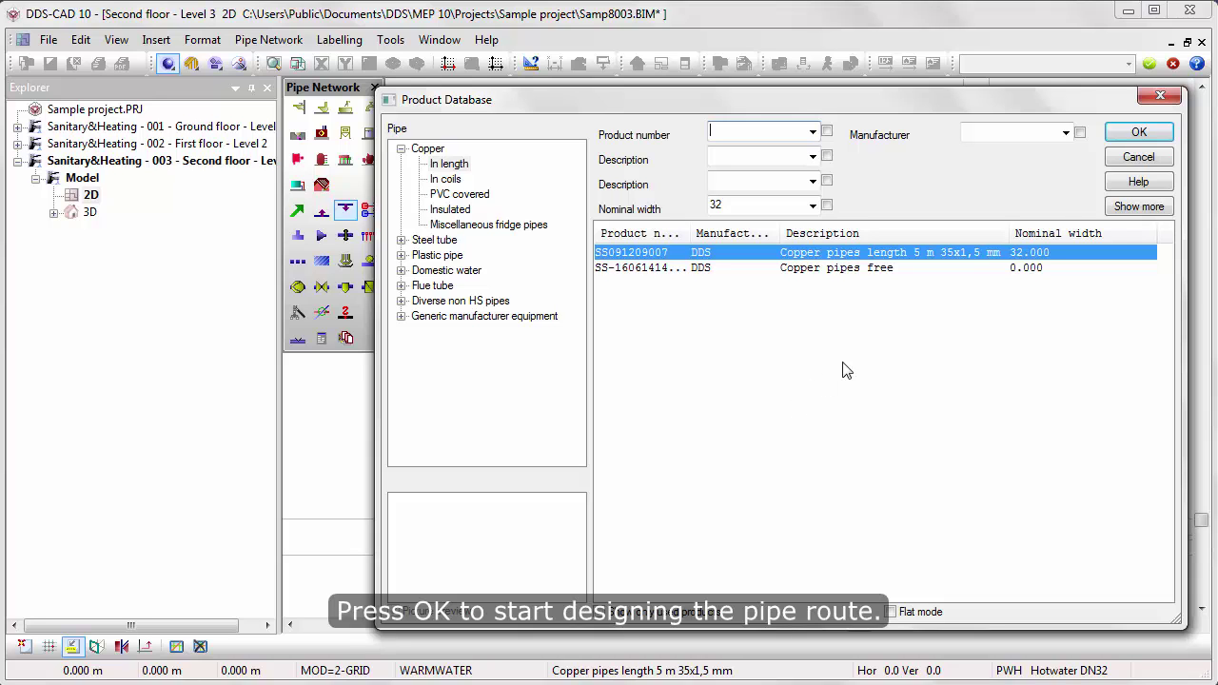
{"action": "left_click", "coordinate": [1127, 139]}
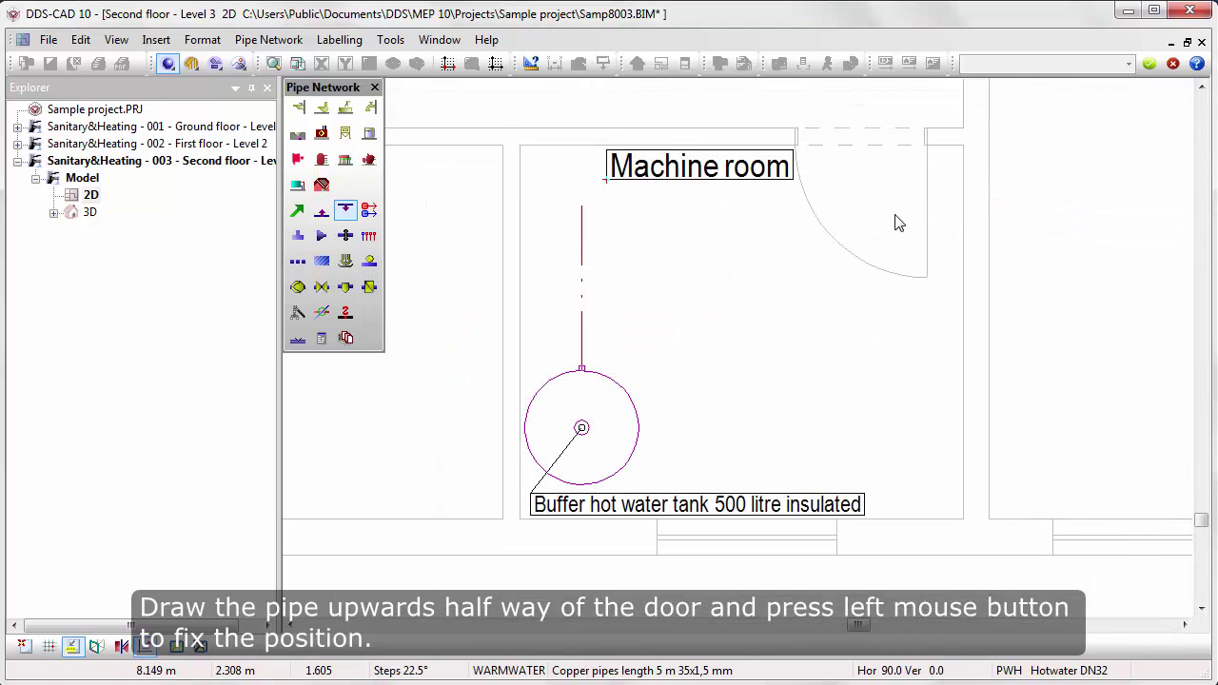
{"action": "left_click", "coordinate": [595, 235]}
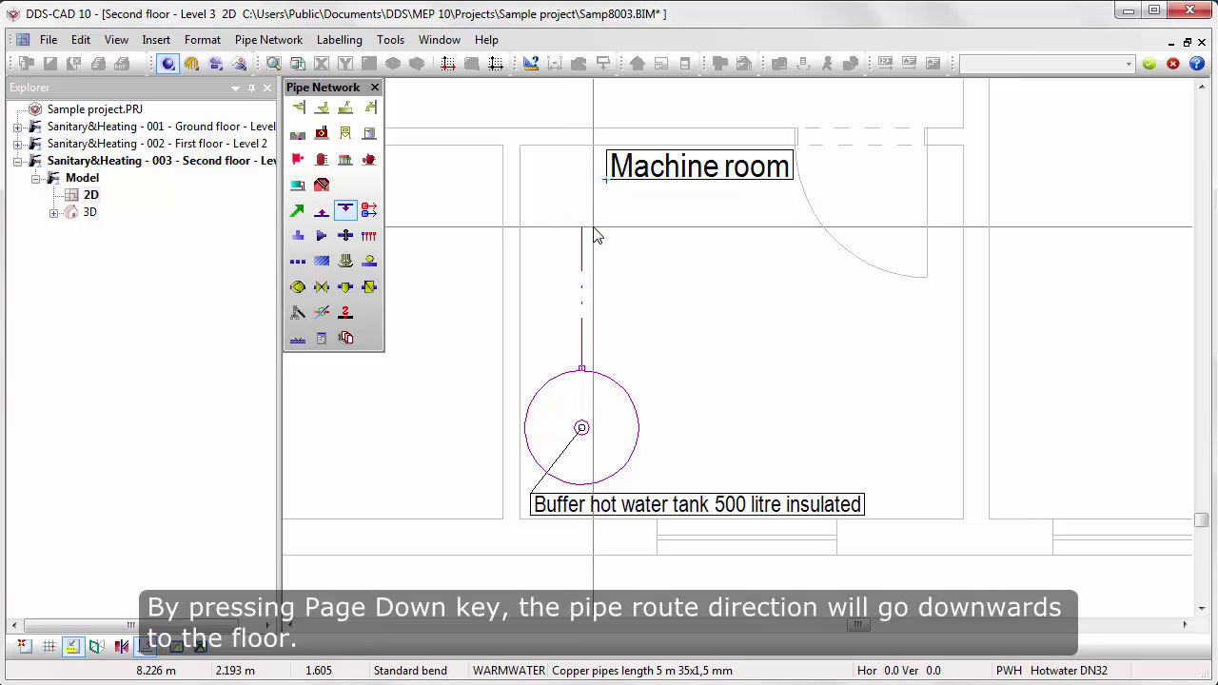
{"action": "key", "text": "Page_Down"}
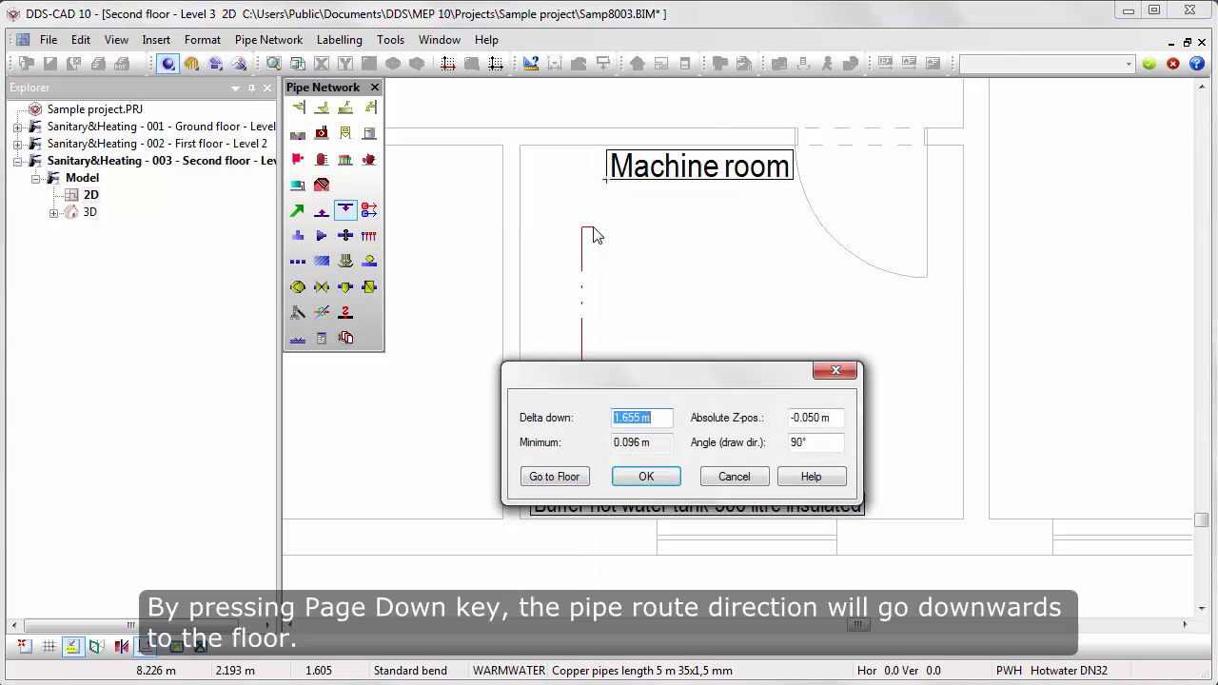
{"action": "left_click", "coordinate": [554, 477]}
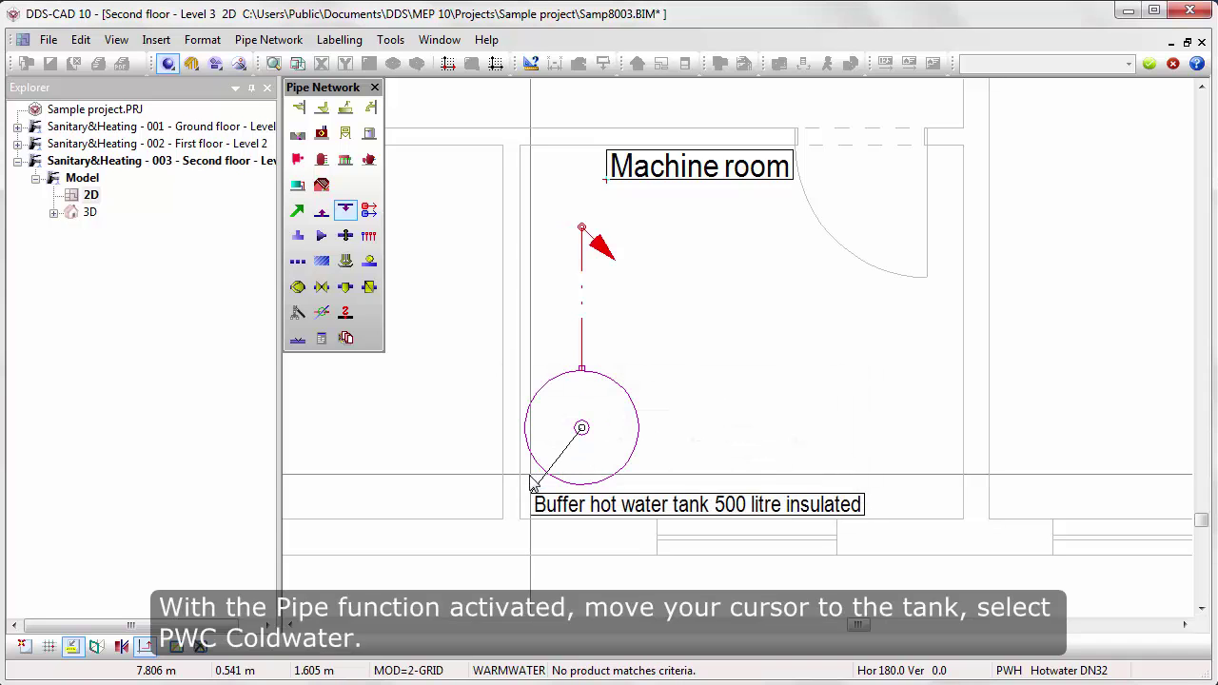
Step: Route a VPE system pipe (SS2001/716) from the tank's PWC Coldwater connection to just below the hot water riser, then down to the floor
{"action": "mouse_move", "coordinate": [582, 380]}
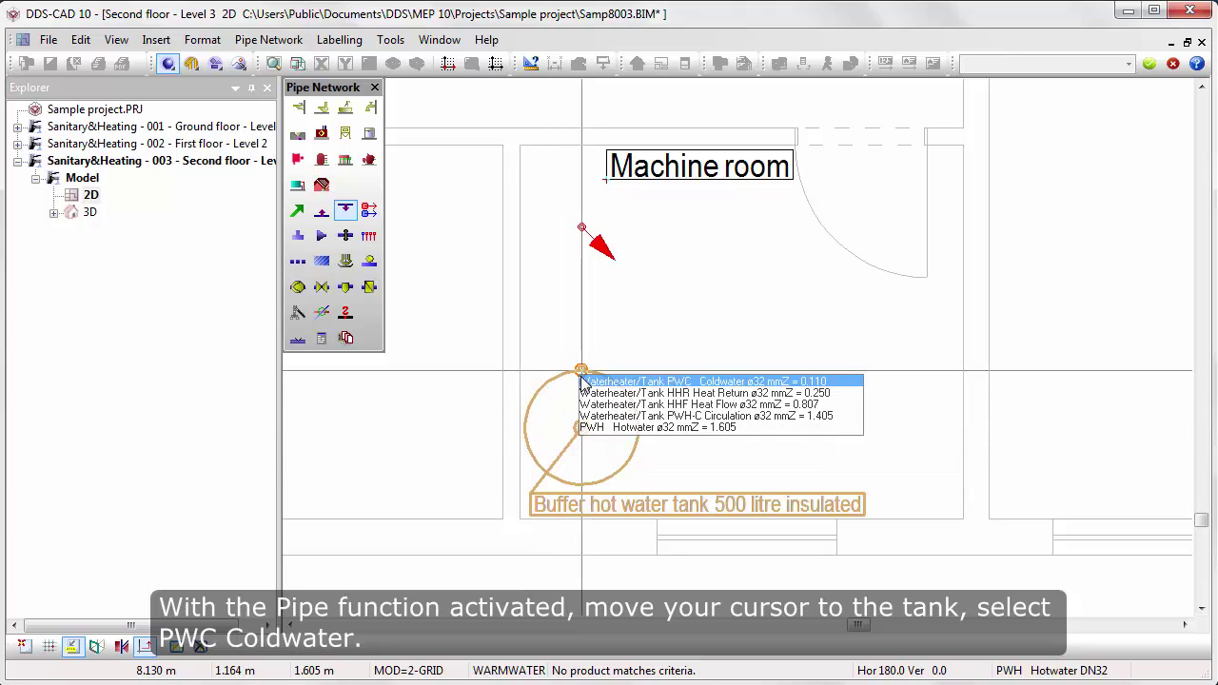
{"action": "left_click", "coordinate": [699, 382]}
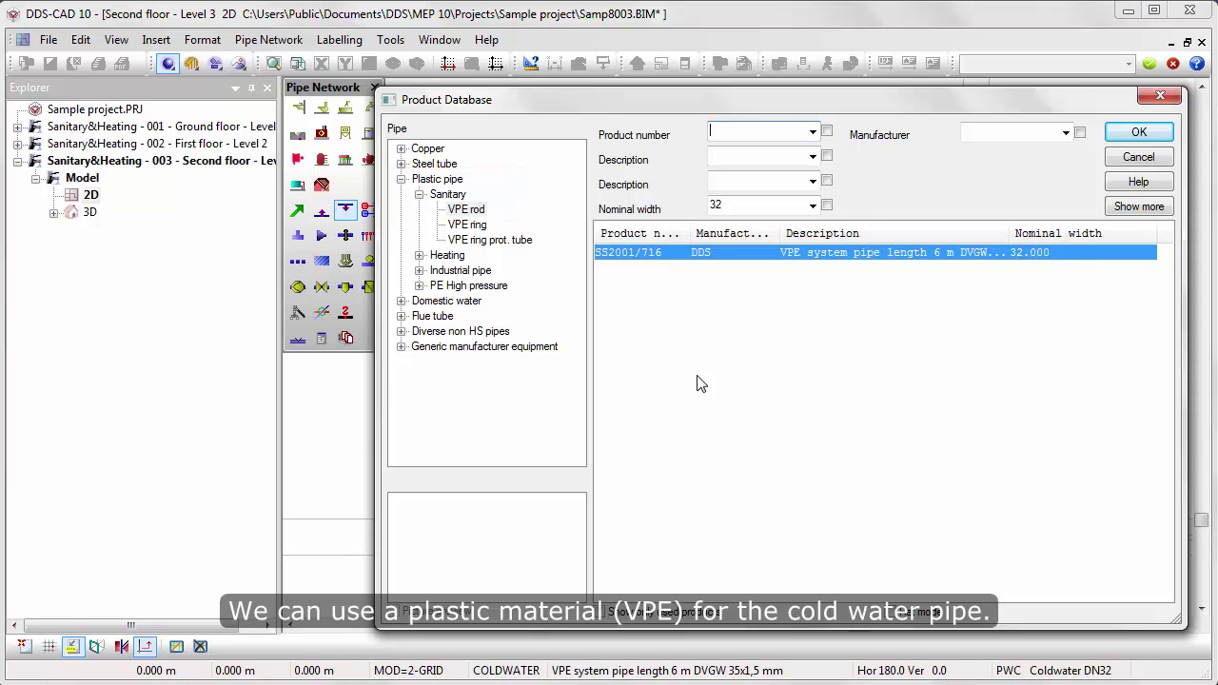
{"action": "left_click", "coordinate": [1121, 138]}
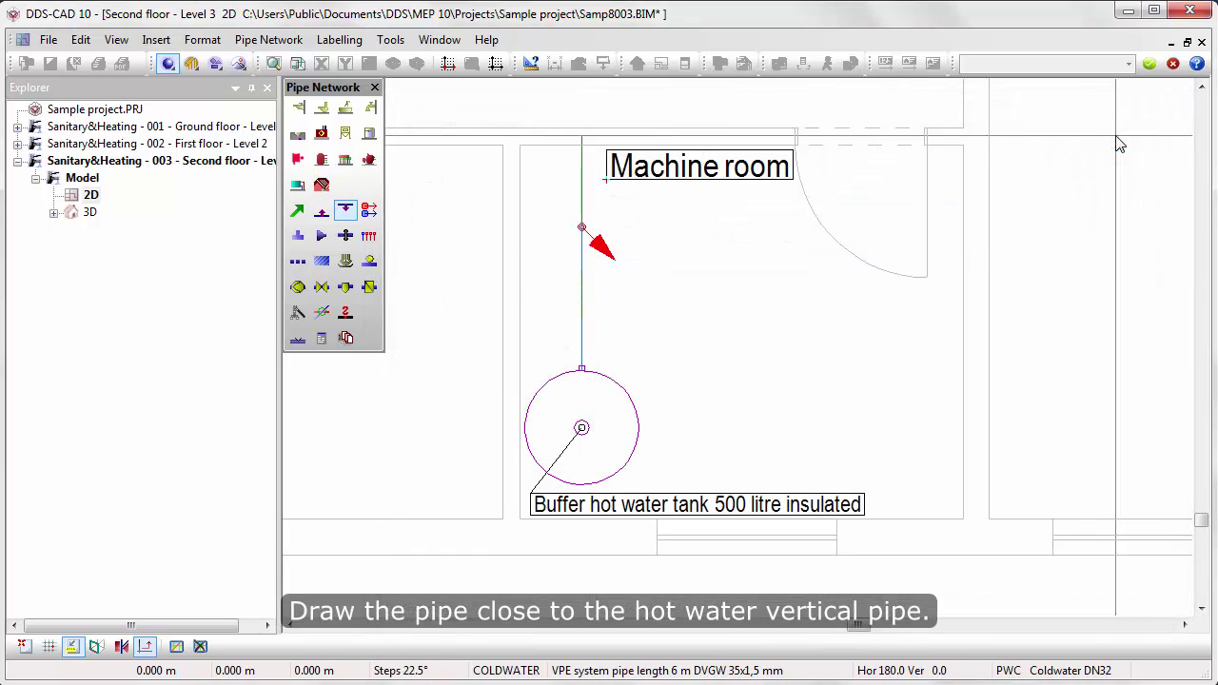
{"action": "left_click", "coordinate": [776, 245]}
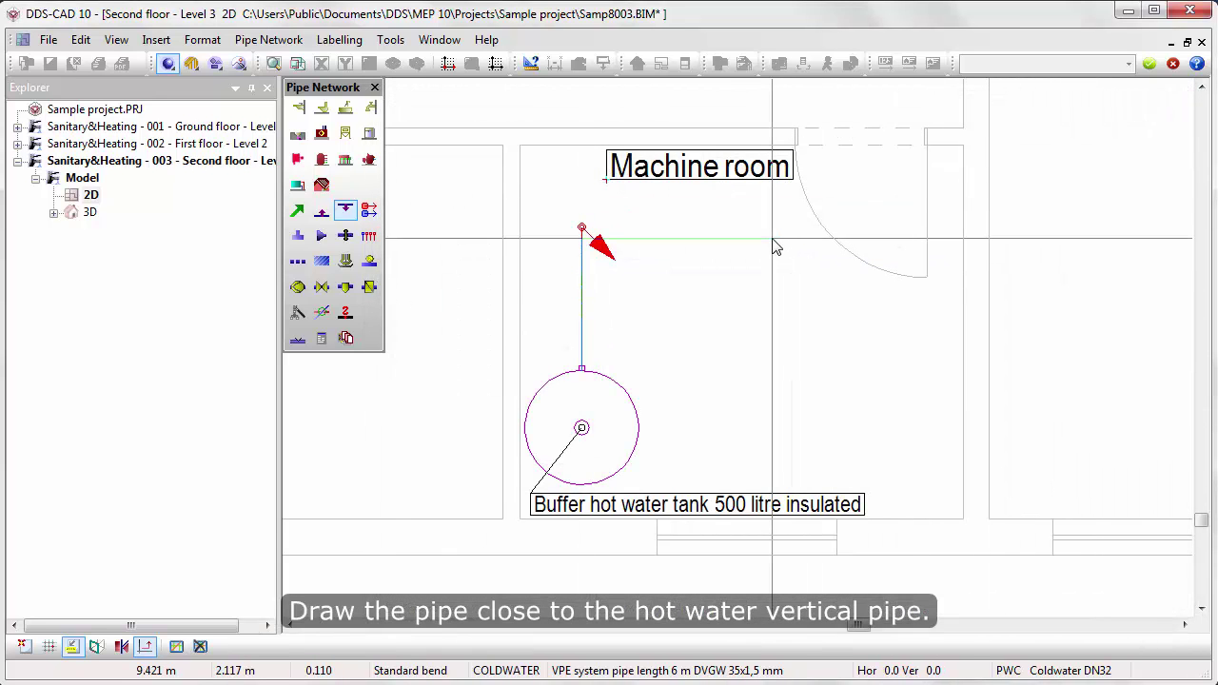
{"action": "key", "text": "Page_Down"}
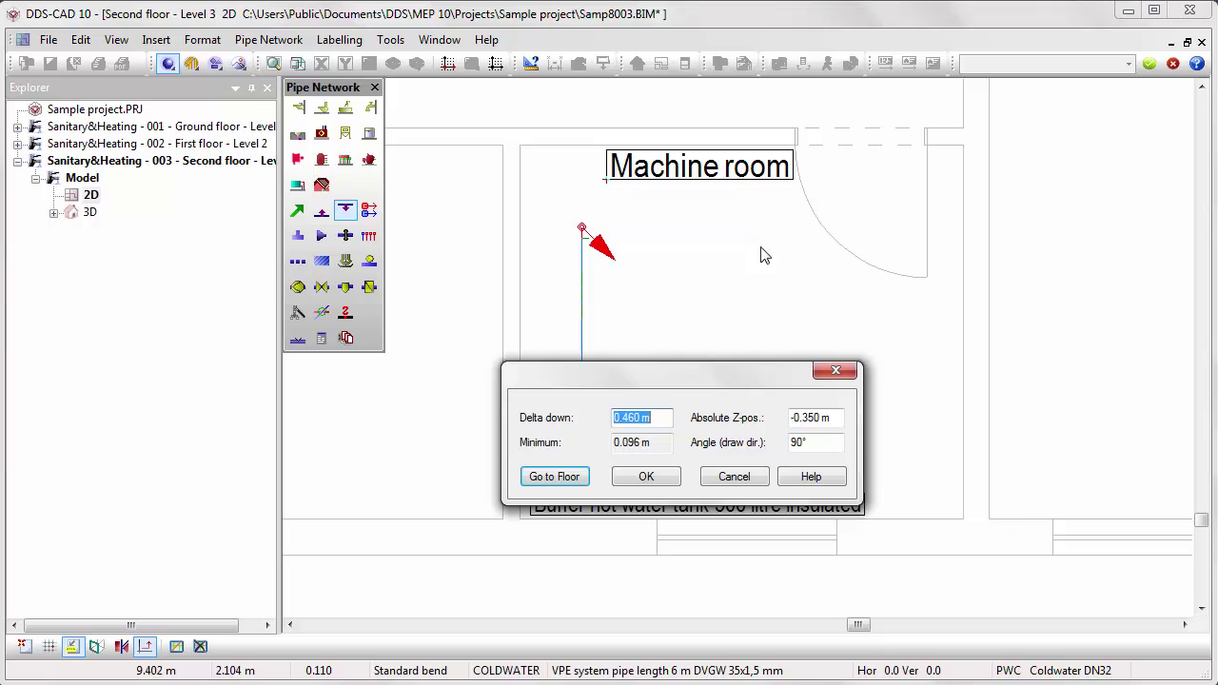
{"action": "left_click", "coordinate": [563, 480]}
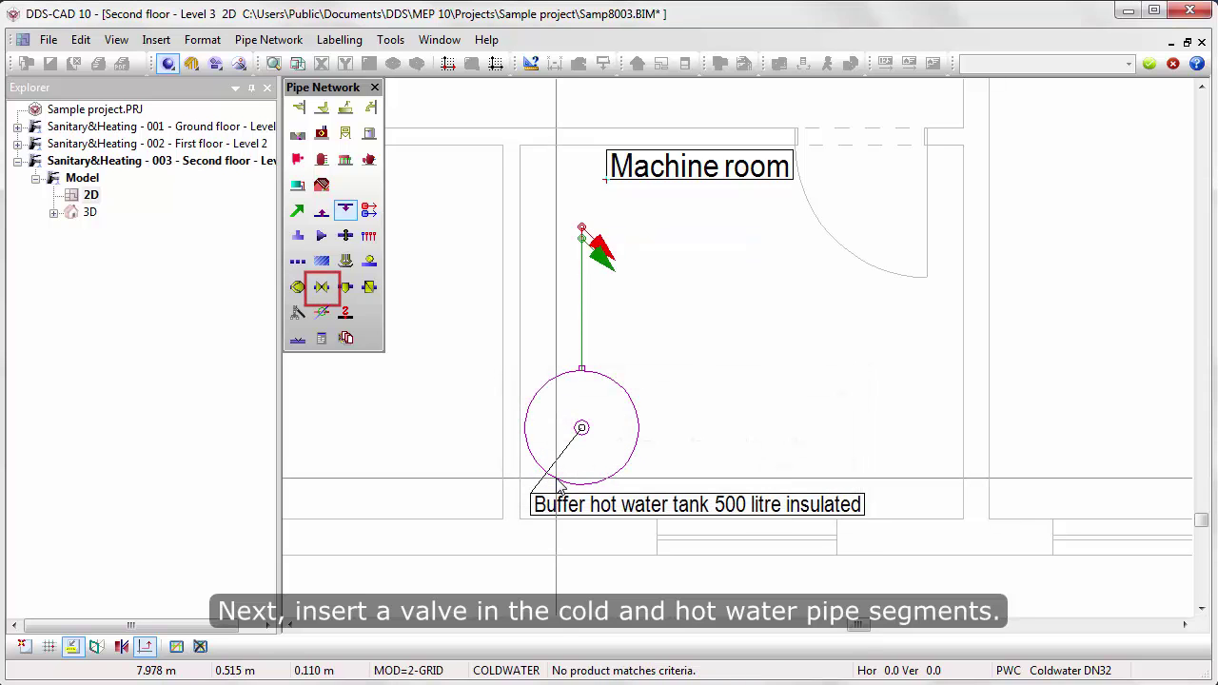
{"action": "key", "text": "Escape"}
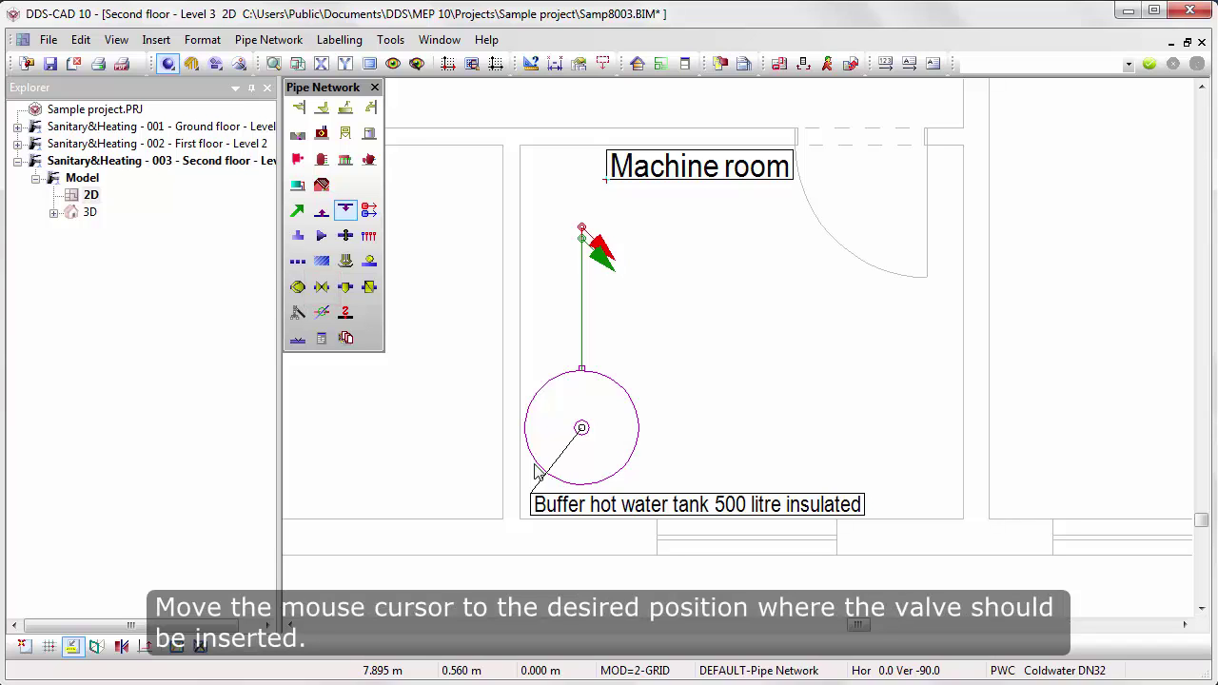
Step: Insert a TA380/07 1 1/4" ball valve at the same mid-length position in both the cold and hot water pipes above the tank
{"action": "left_click", "coordinate": [322, 292]}
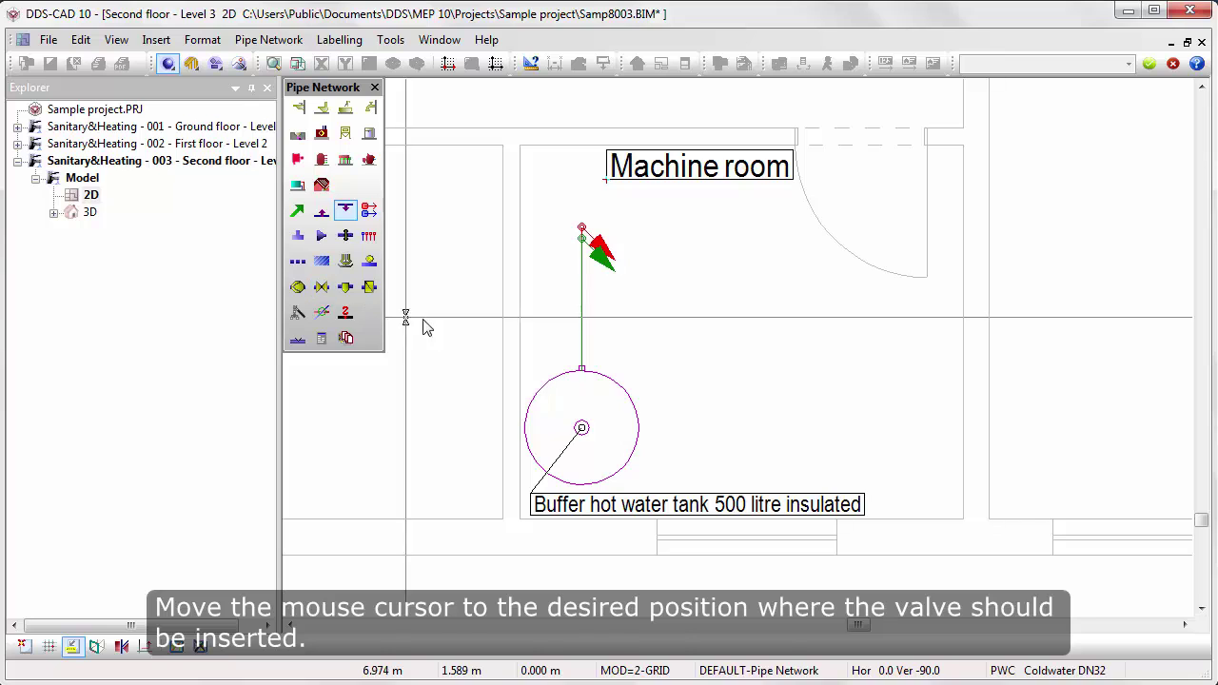
{"action": "left_click", "coordinate": [575, 321]}
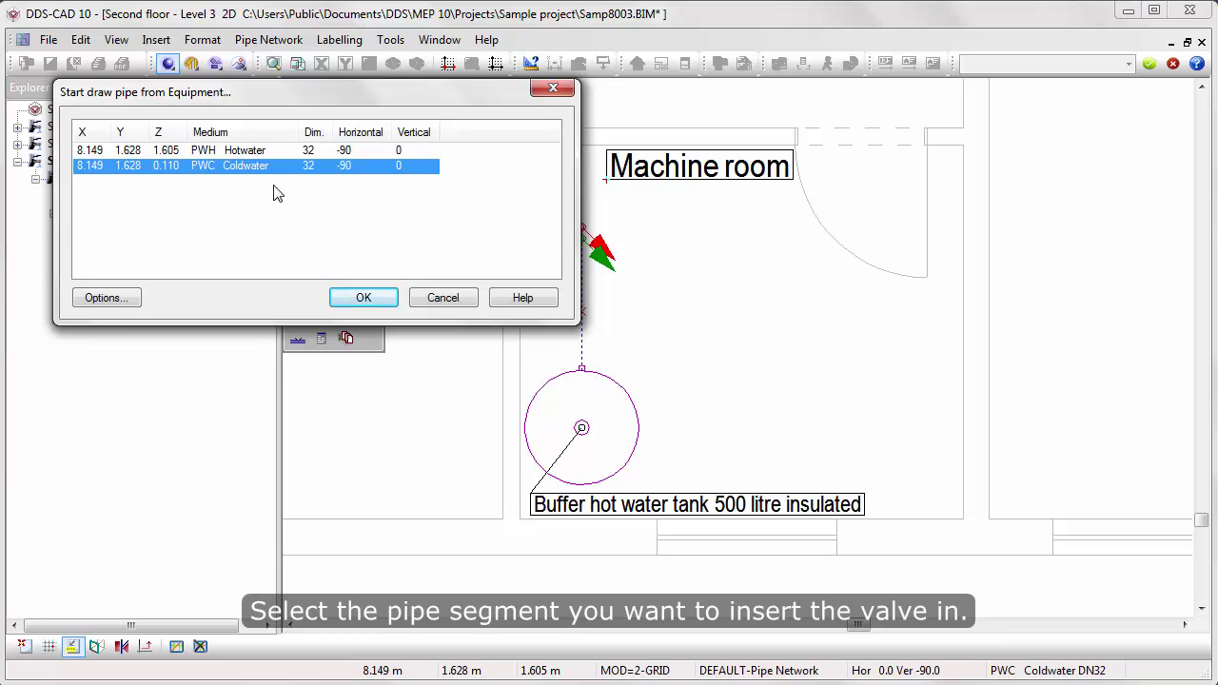
{"action": "left_click", "coordinate": [353, 297]}
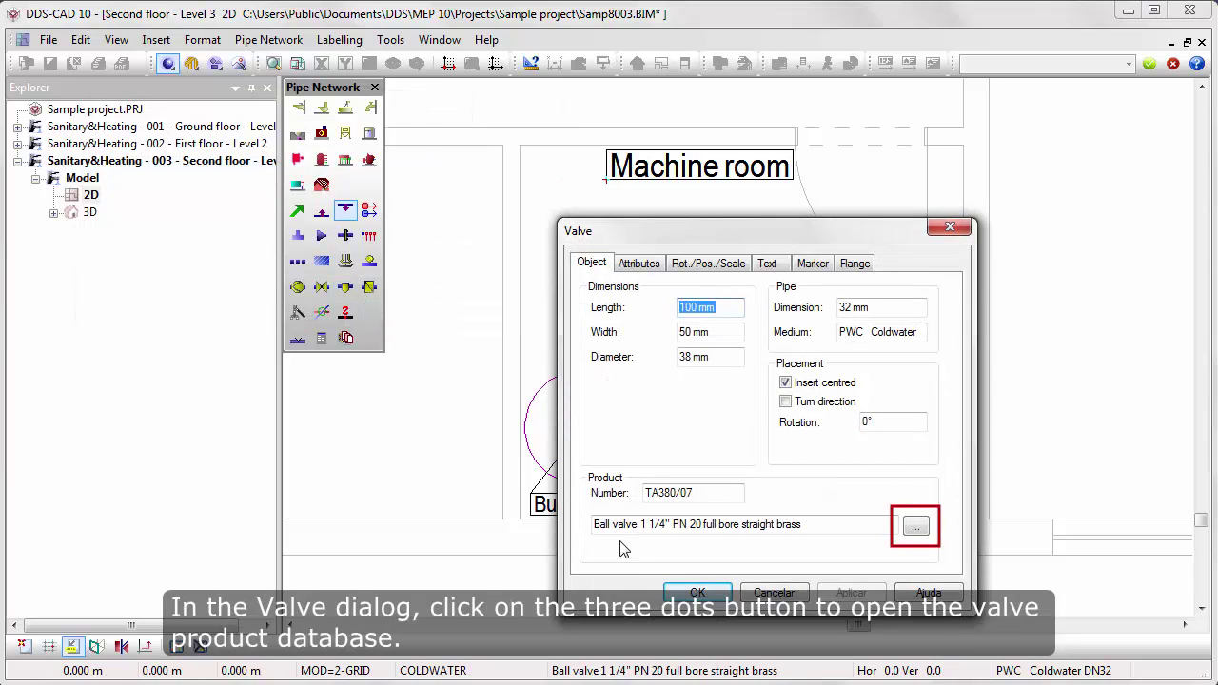
{"action": "left_click", "coordinate": [696, 593]}
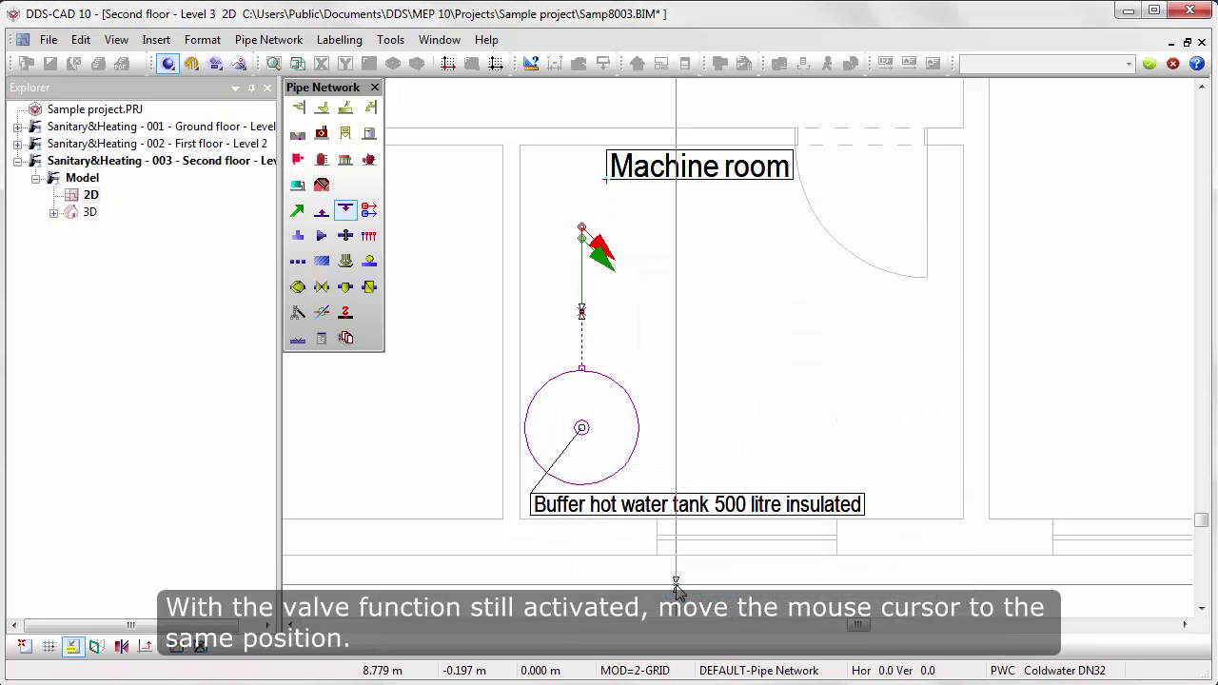
{"action": "left_click", "coordinate": [583, 312]}
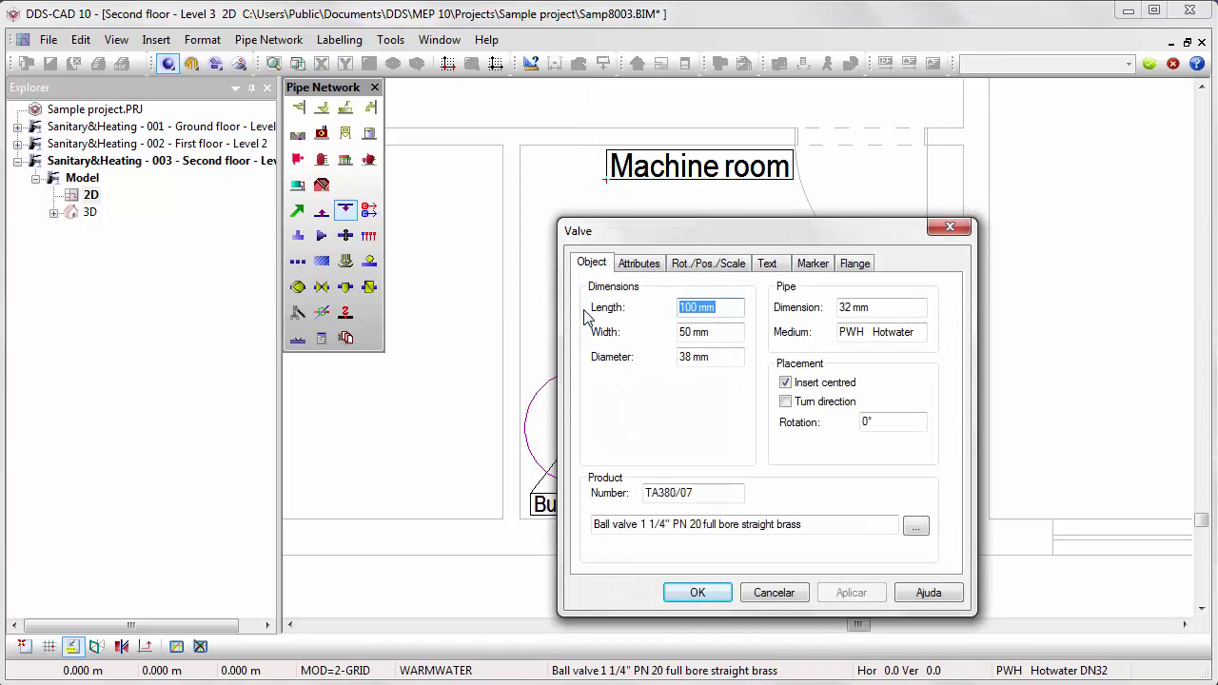
{"action": "left_click", "coordinate": [695, 593]}
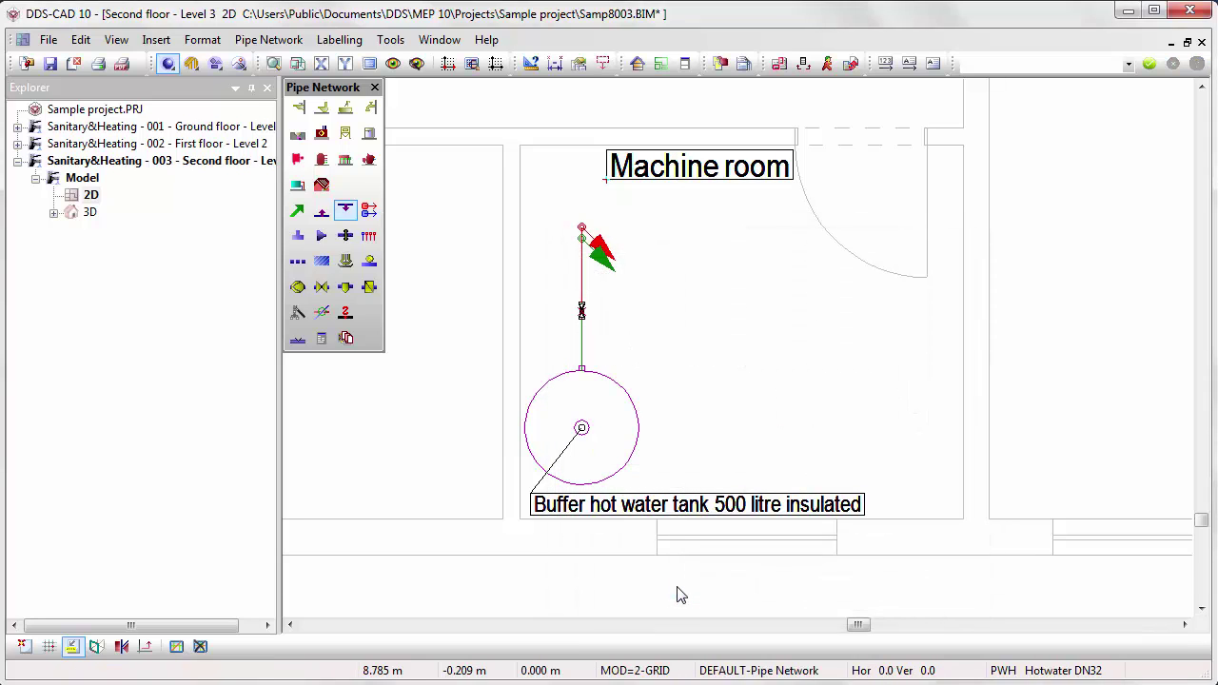
Step: Insert a tee in the vertical hot water pipe at absolute height -0.05 m, with the branch rotated left and sized 20 mm
{"action": "left_click_drag", "start_coordinate": [542, 204], "coordinate": [648, 258]}
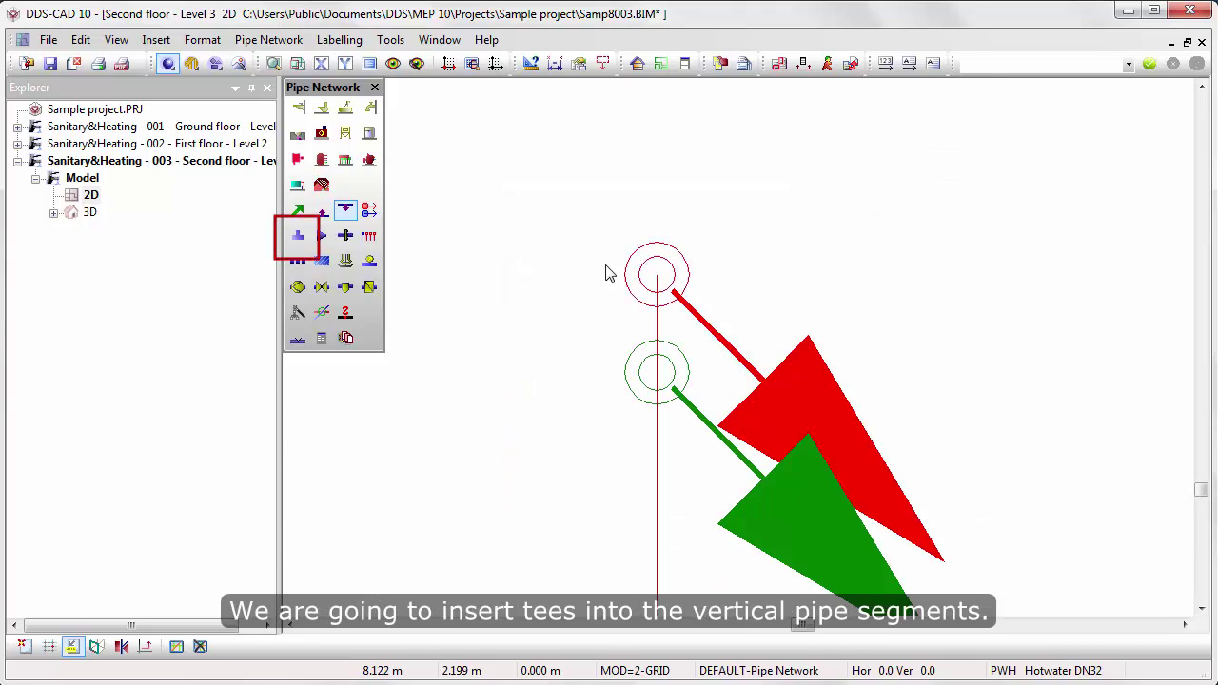
{"action": "left_click", "coordinate": [300, 239]}
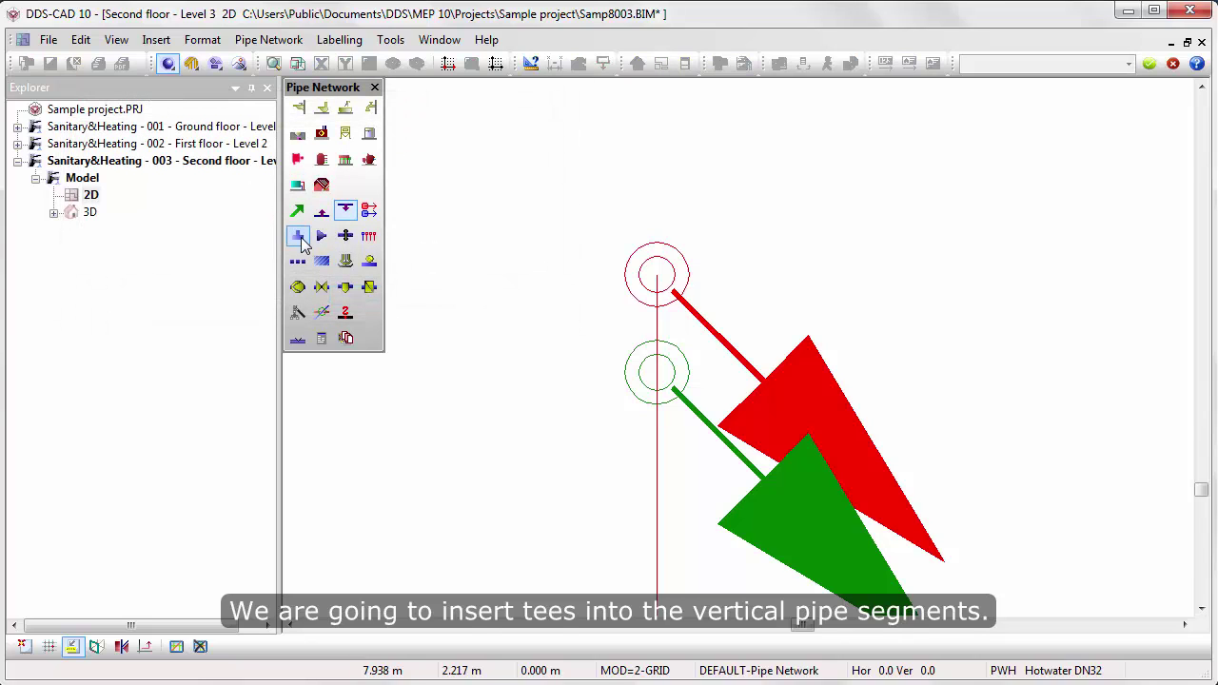
{"action": "left_click", "coordinate": [652, 283]}
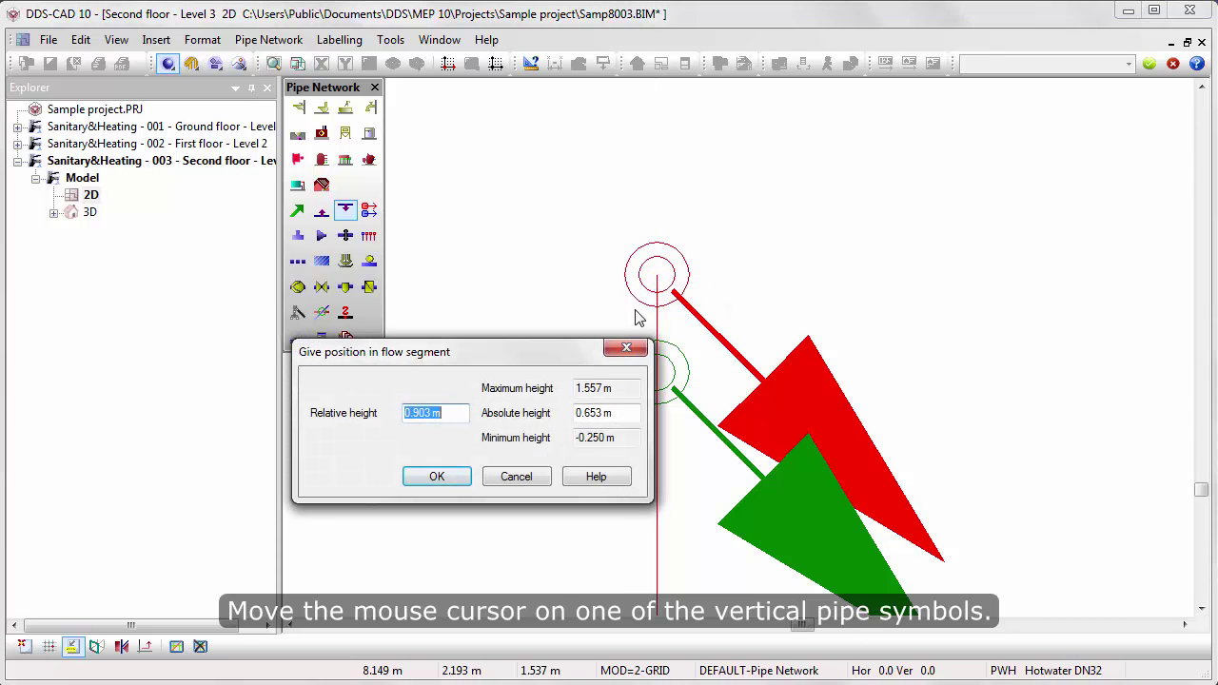
{"action": "left_click", "coordinate": [628, 411]}
{"action": "type", "text": "-.05"}
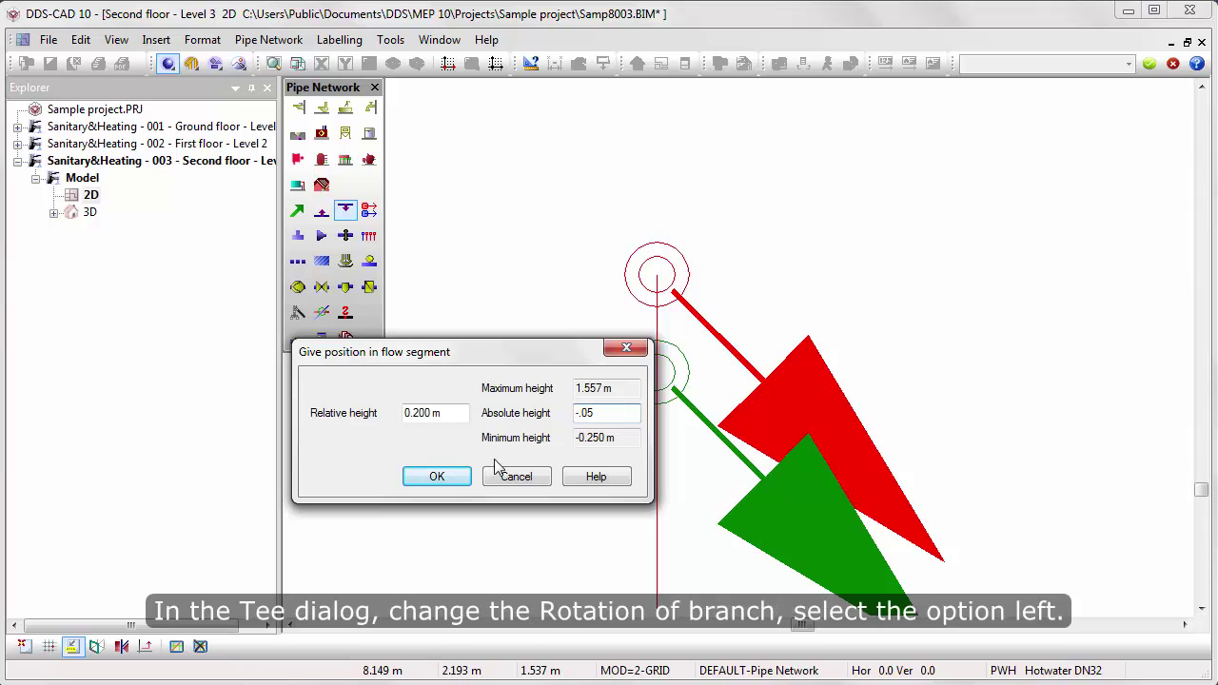
{"action": "left_click", "coordinate": [466, 476]}
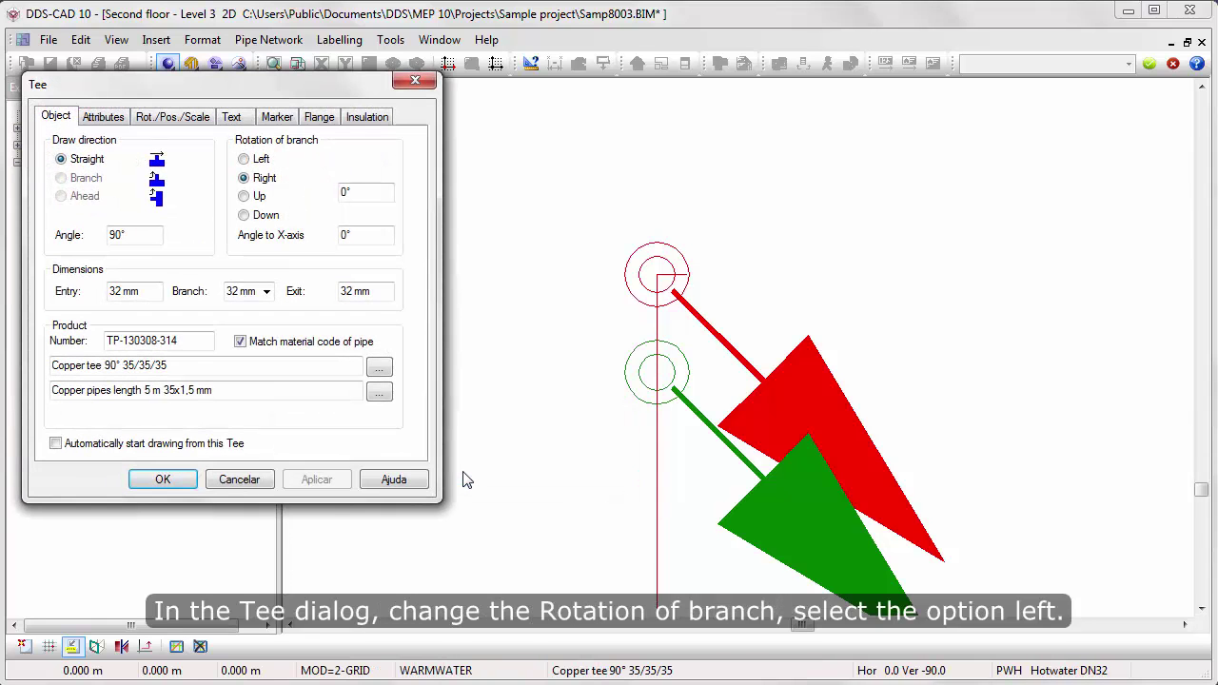
{"action": "left_click", "coordinate": [244, 159]}
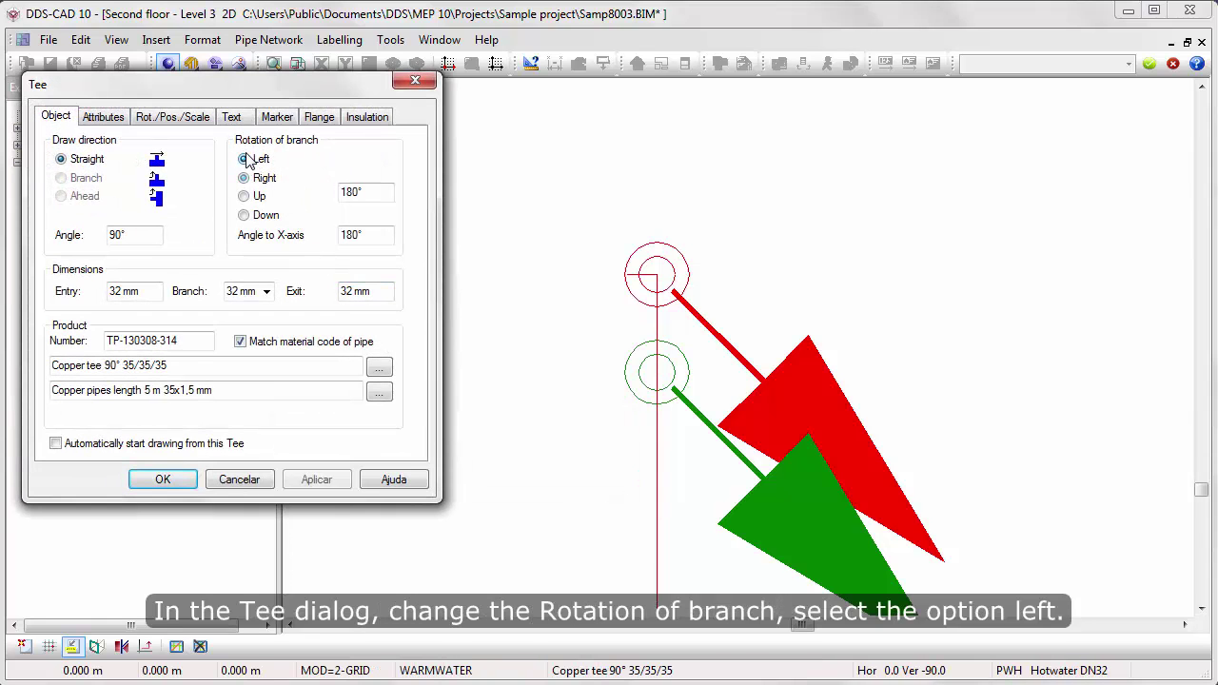
{"action": "left_click", "coordinate": [267, 291]}
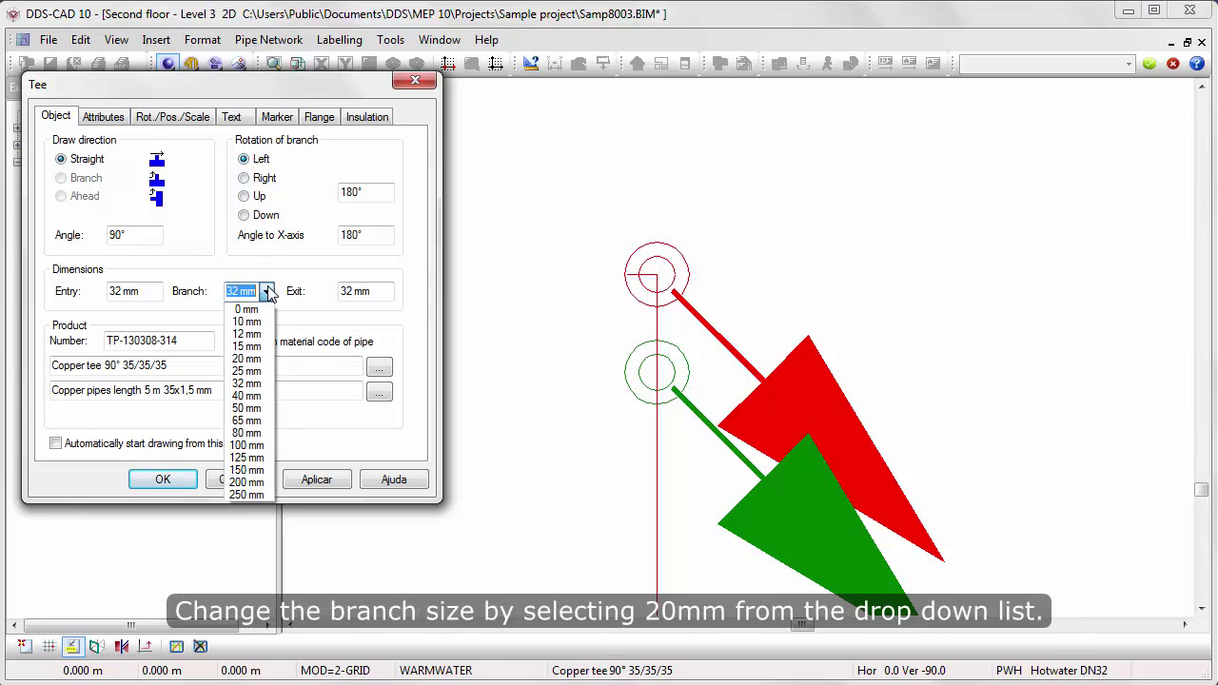
{"action": "left_click", "coordinate": [255, 360]}
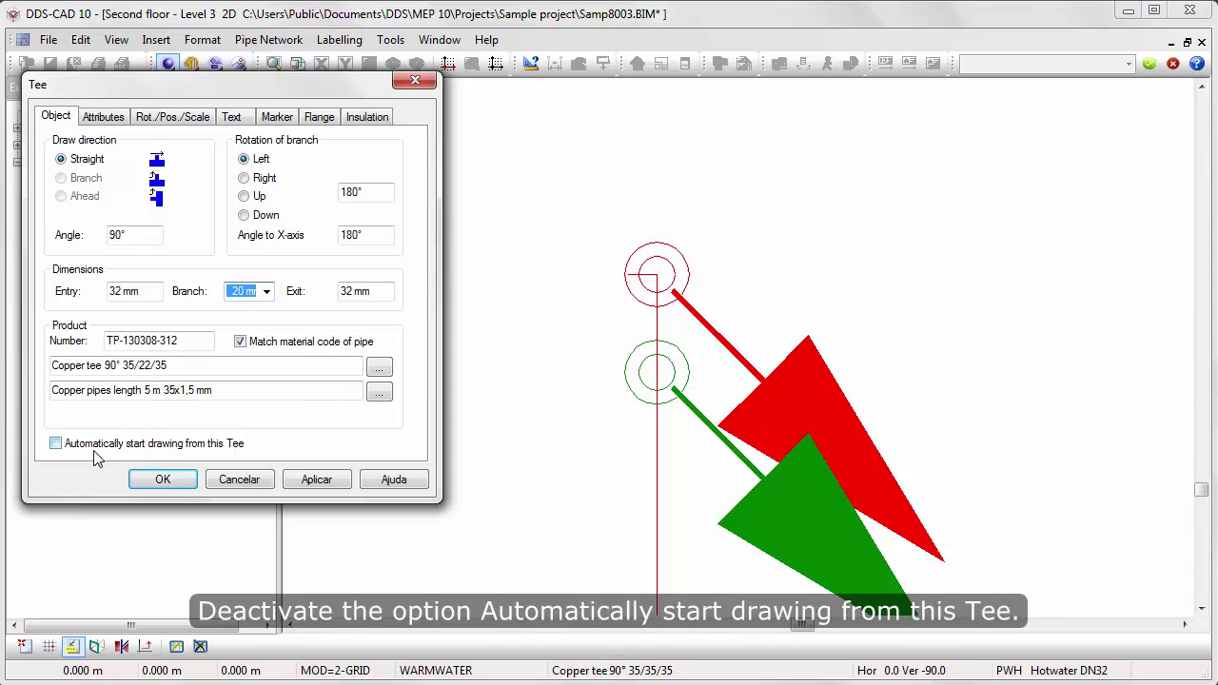
{"action": "left_click", "coordinate": [149, 482]}
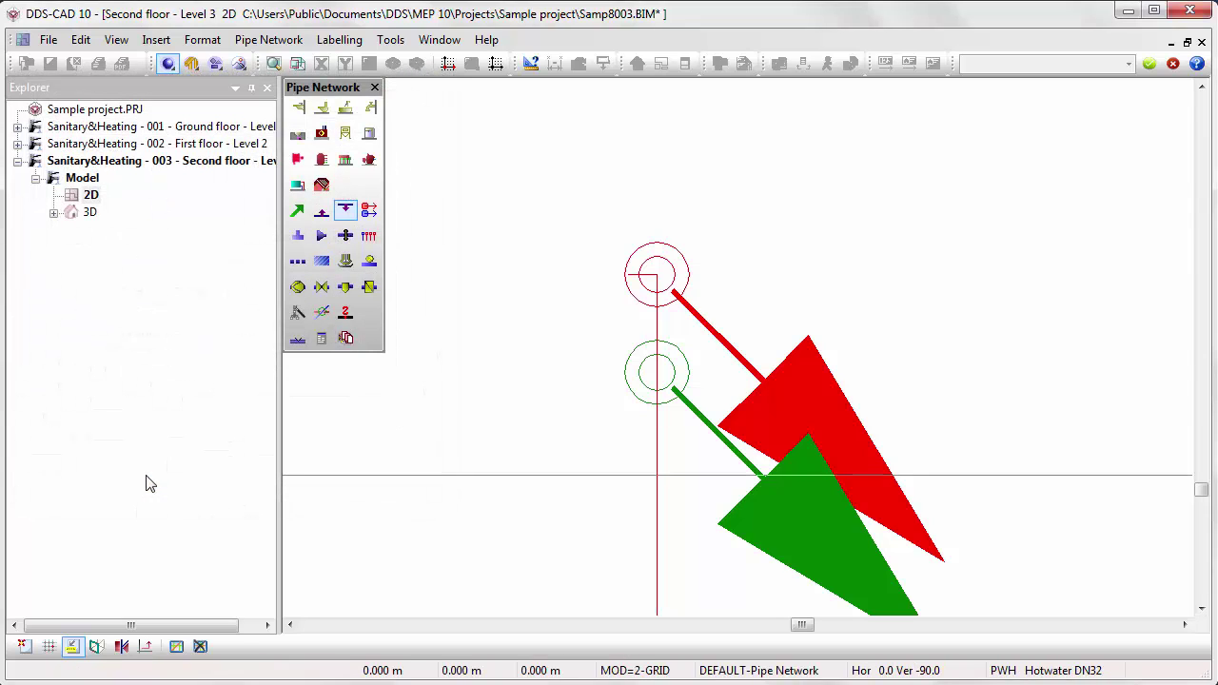
Step: Insert a tee in the vertical cold water pipe at absolute height -0.1 m, with the branch rotated left and sized 20 mm
{"action": "left_click", "coordinate": [664, 379]}
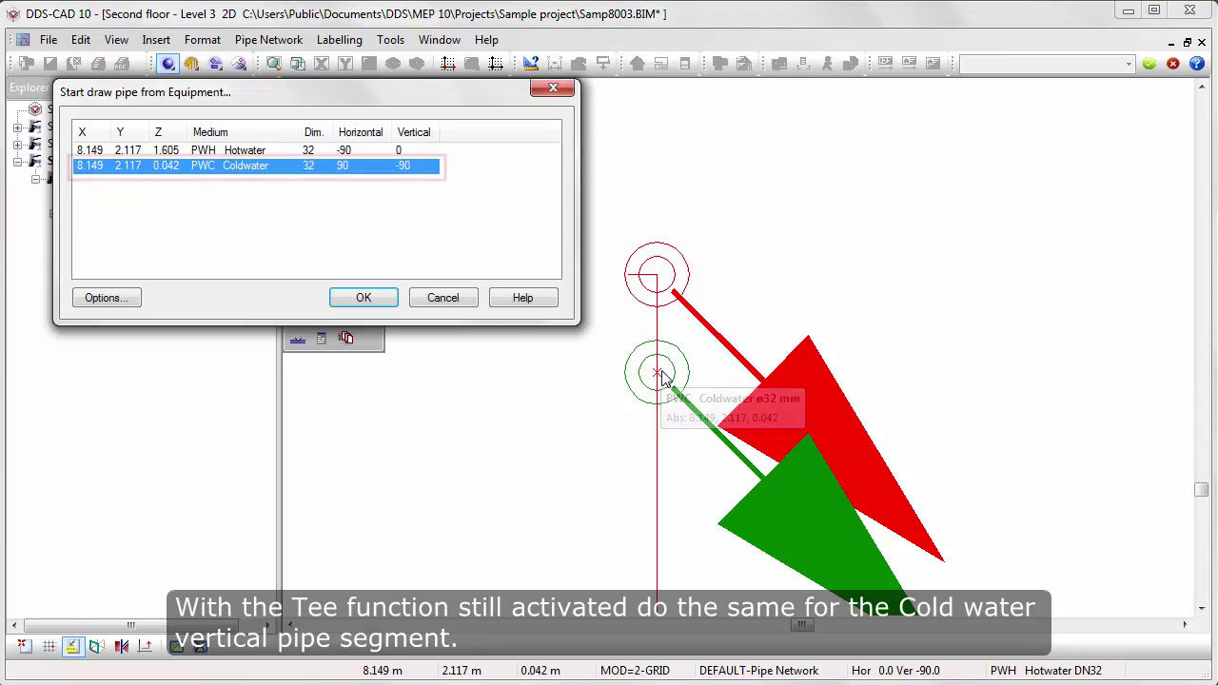
{"action": "left_click", "coordinate": [393, 299]}
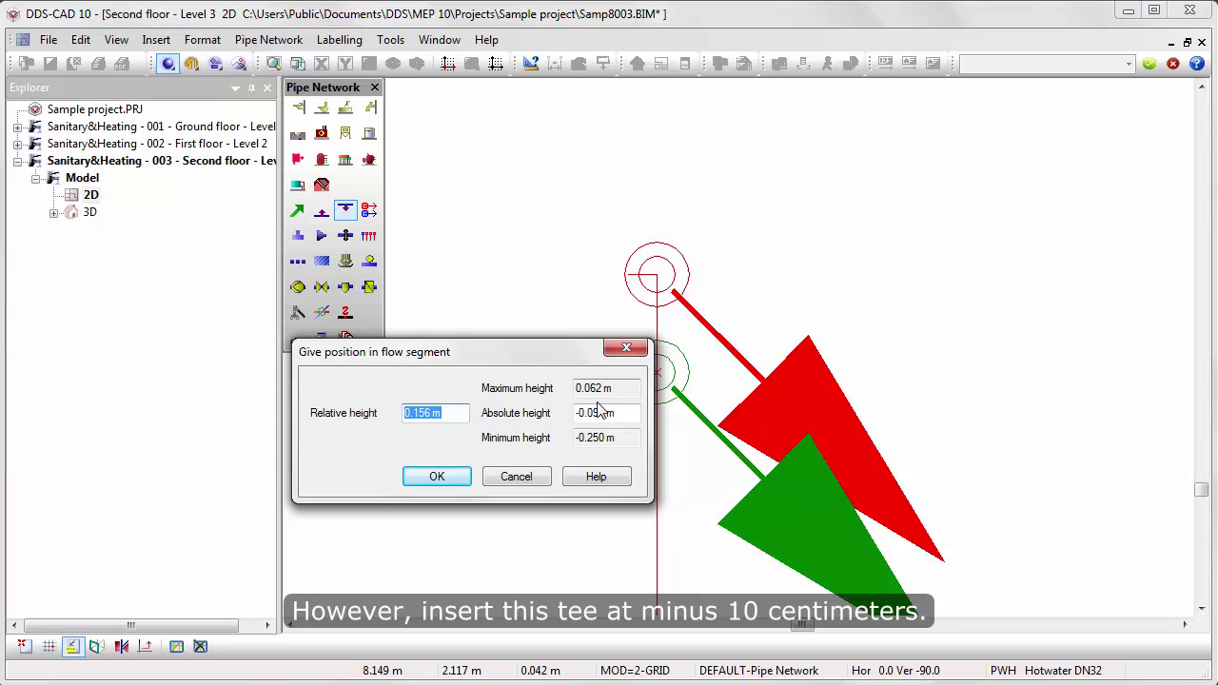
{"action": "left_click", "coordinate": [627, 407]}
{"action": "type", "text": "-.1"}
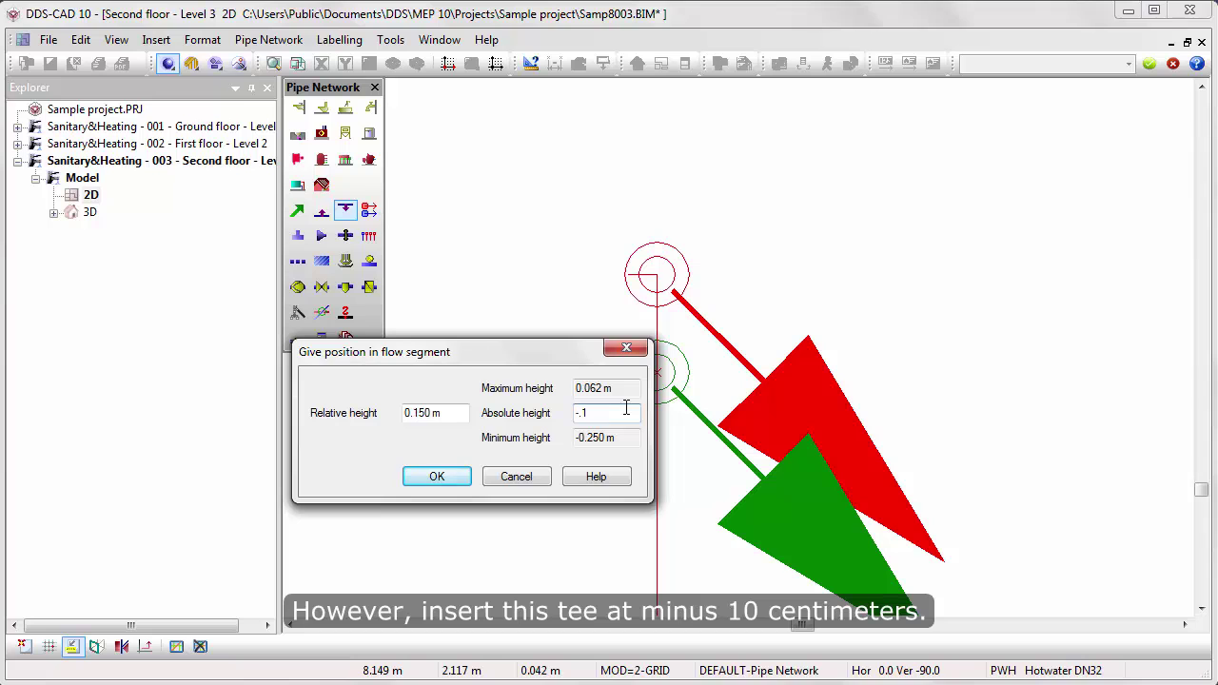
{"action": "left_click", "coordinate": [438, 477]}
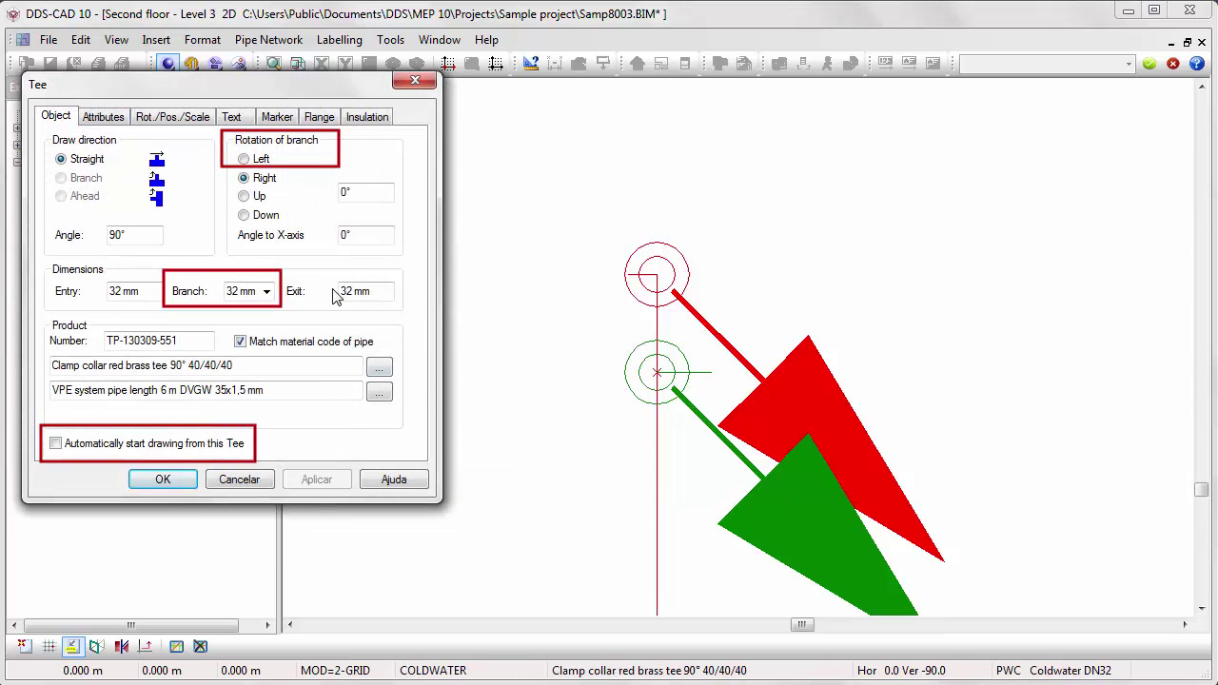
{"action": "left_click", "coordinate": [244, 160]}
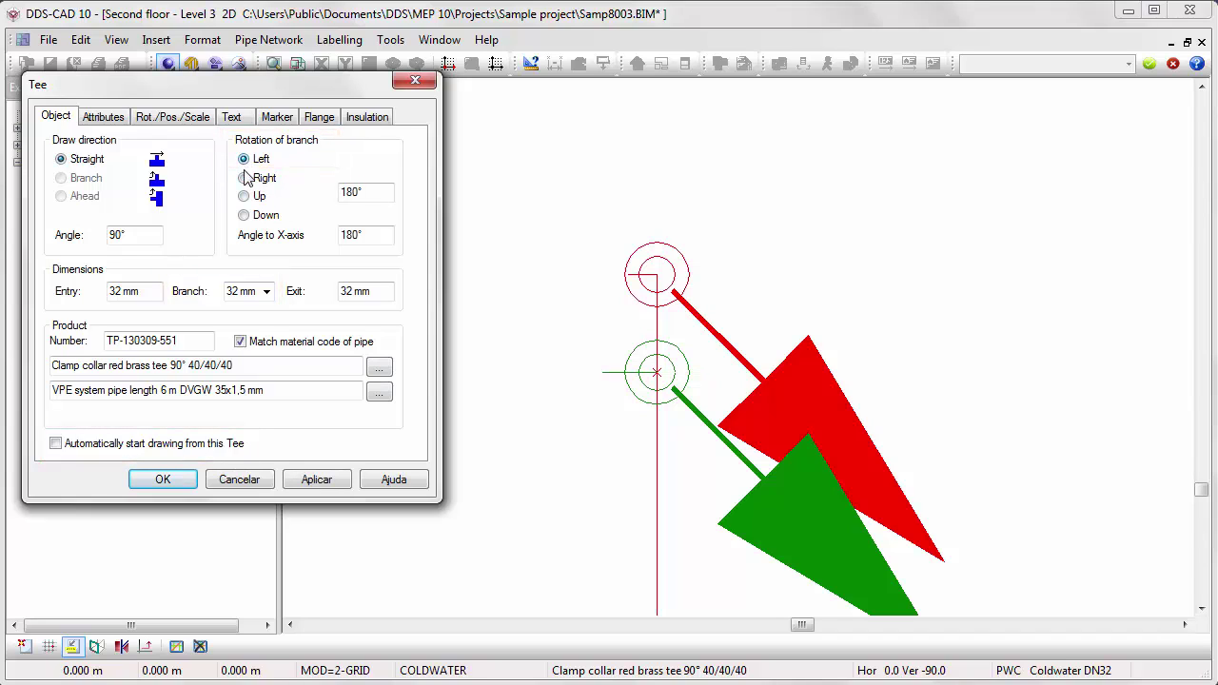
{"action": "left_click", "coordinate": [267, 295]}
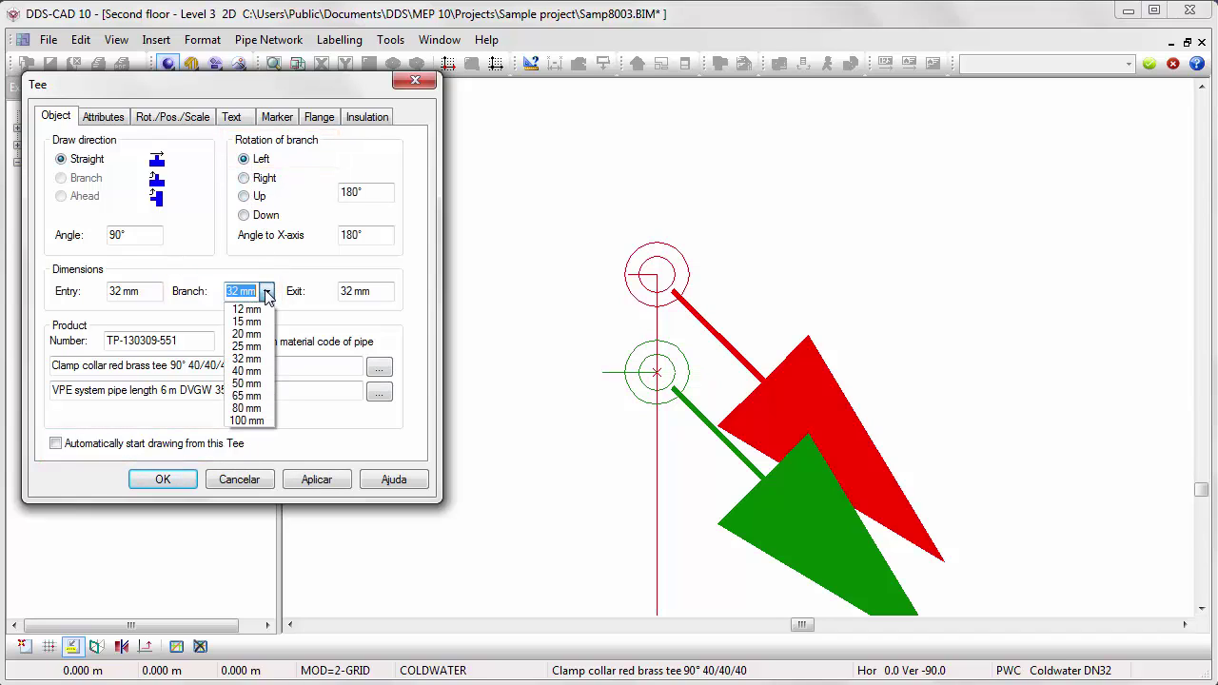
{"action": "left_click", "coordinate": [243, 341]}
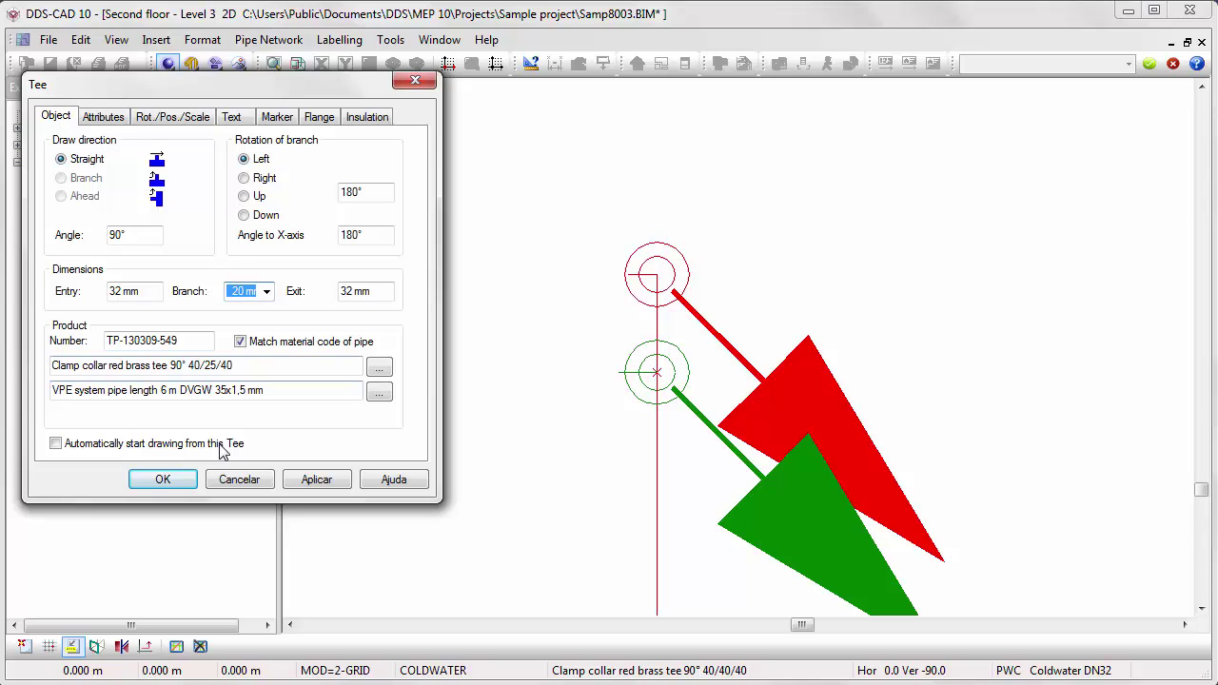
{"action": "left_click", "coordinate": [162, 479]}
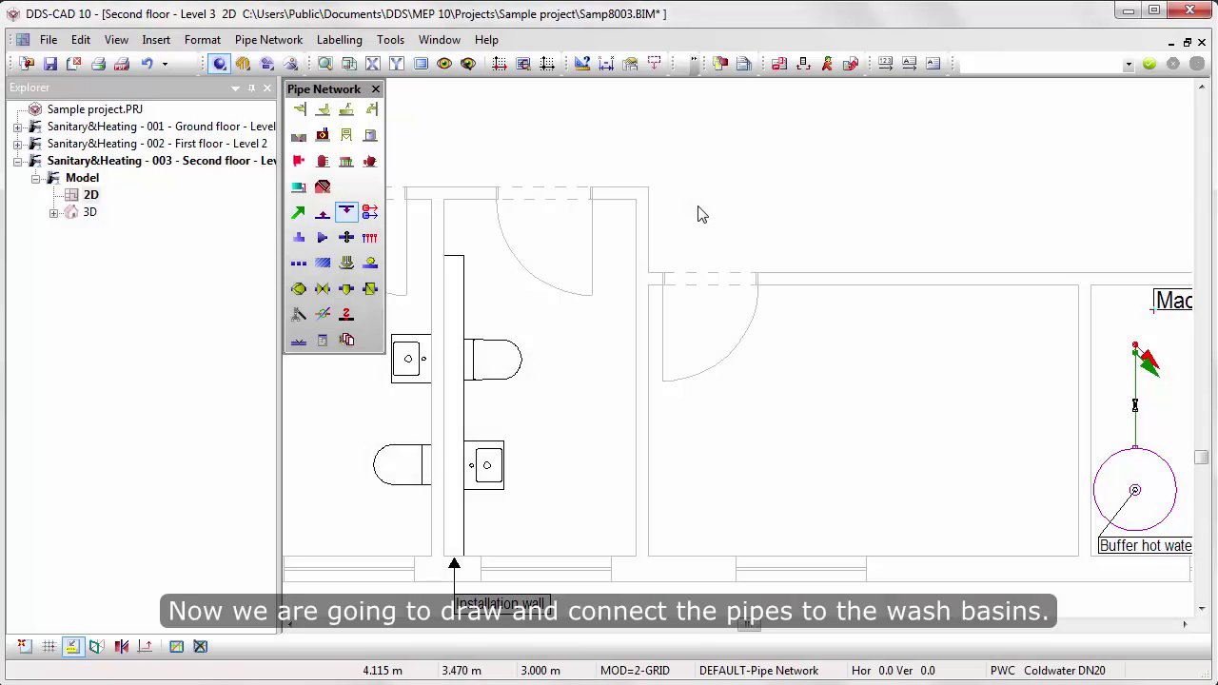
Step: Route a pipe from the hot water tee's branch into the installation wall, with a downward bend as close as possible to the internal wall
{"action": "left_click", "coordinate": [299, 213]}
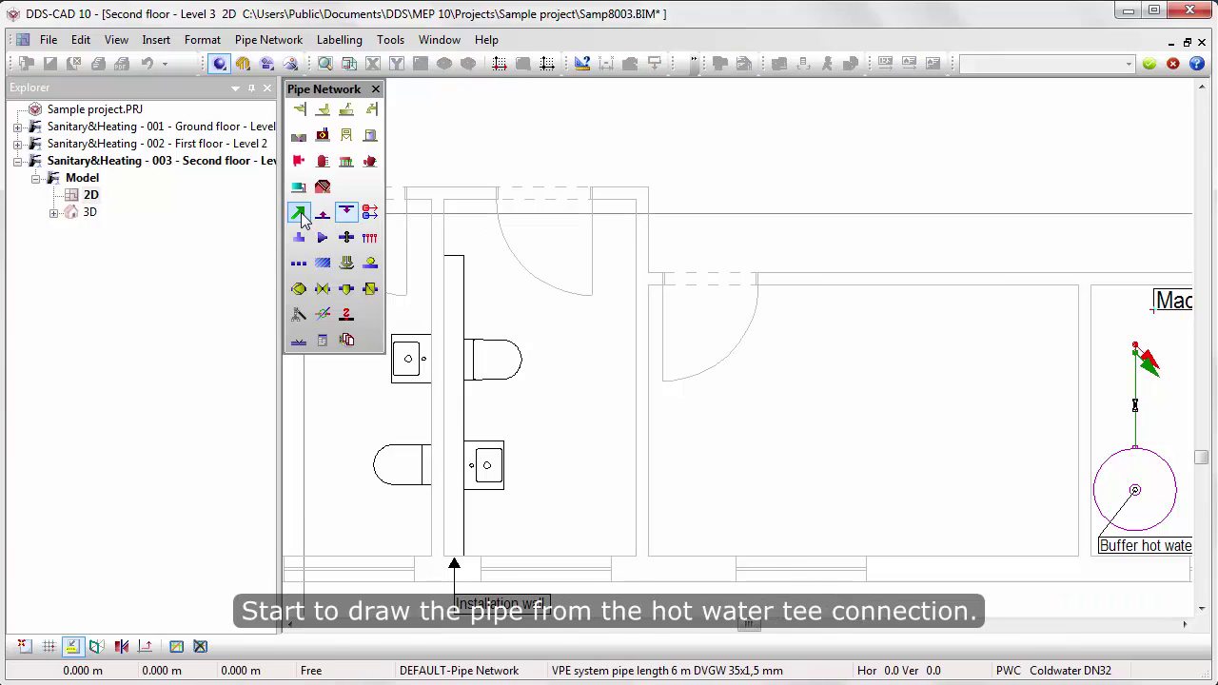
{"action": "left_click", "coordinate": [1126, 350]}
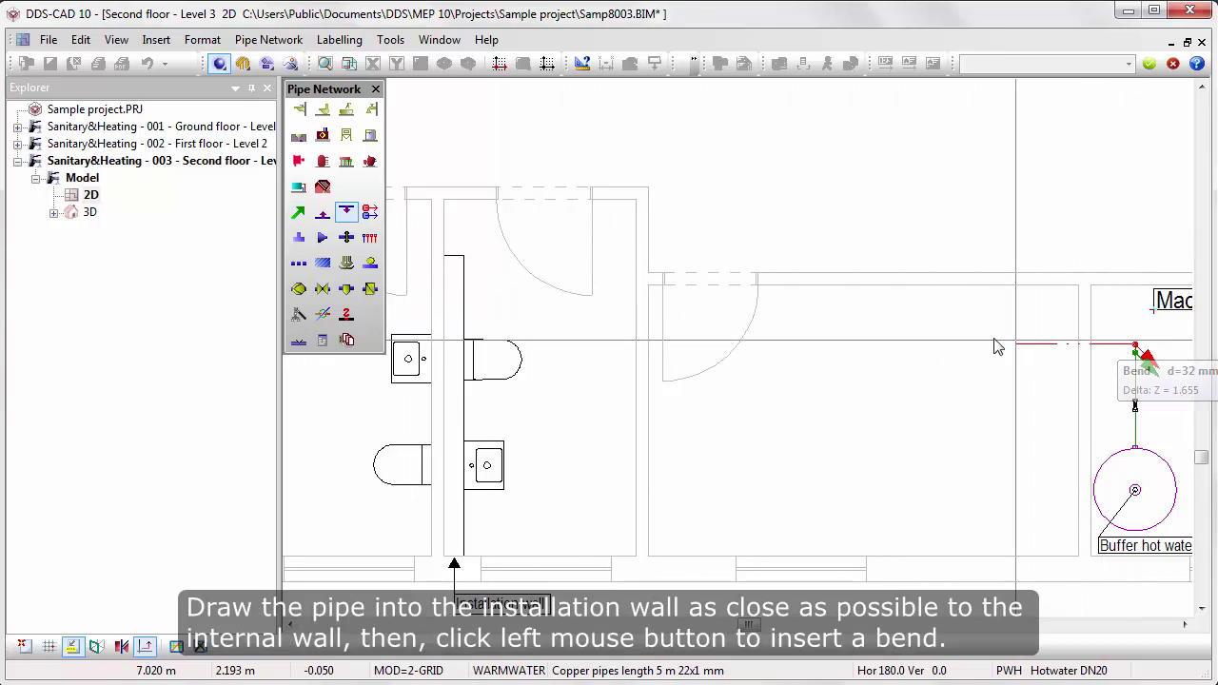
{"action": "scroll", "coordinate": [454, 343], "scroll_direction": "up", "scroll_amount": 1}
{"action": "scroll", "coordinate": [454, 343], "scroll_direction": "up", "scroll_amount": 2}
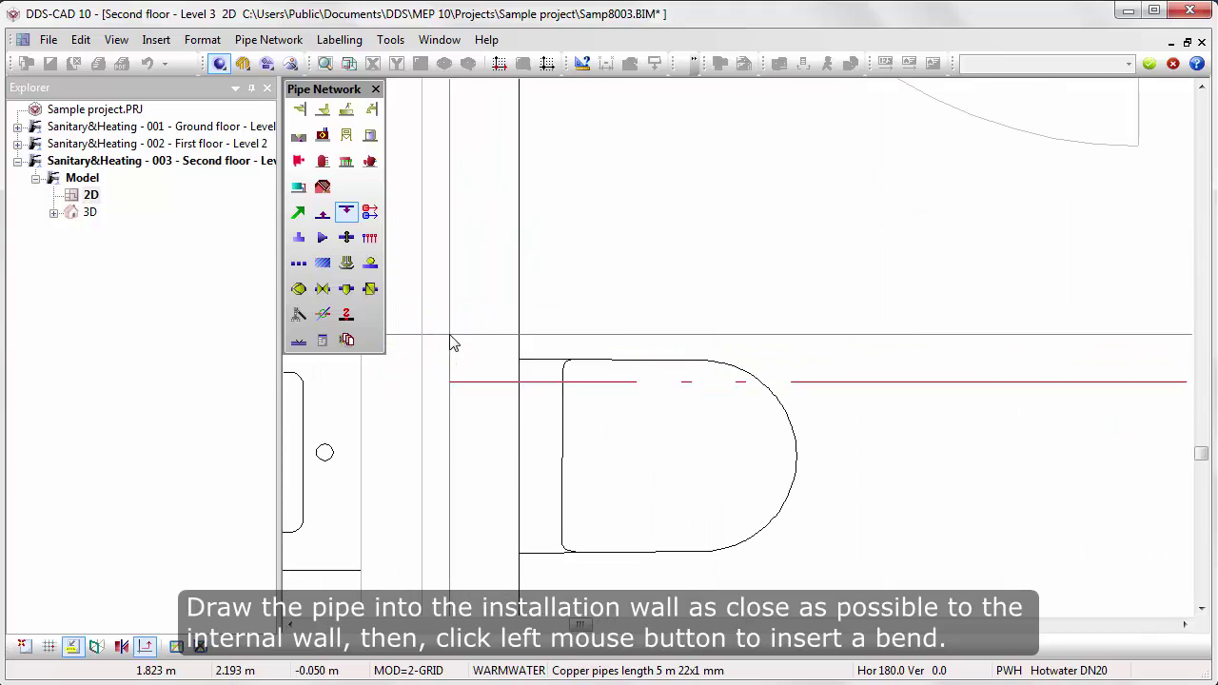
{"action": "left_click", "coordinate": [436, 394]}
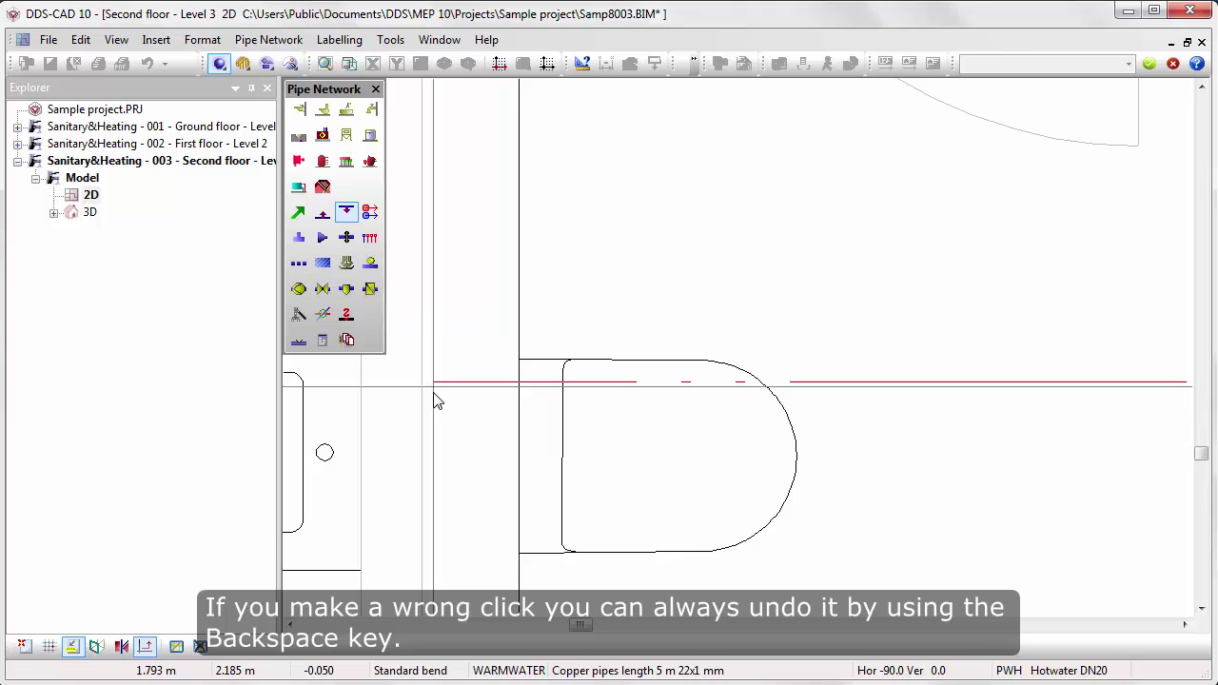
{"action": "mouse_move", "coordinate": [435, 413]}
{"action": "middle_mouse_down"}
{"action": "mouse_move", "coordinate": [502, 245]}
{"action": "mouse_move", "coordinate": [567, 408]}
{"action": "mouse_move", "coordinate": [603, 150]}
{"action": "middle_mouse_up"}
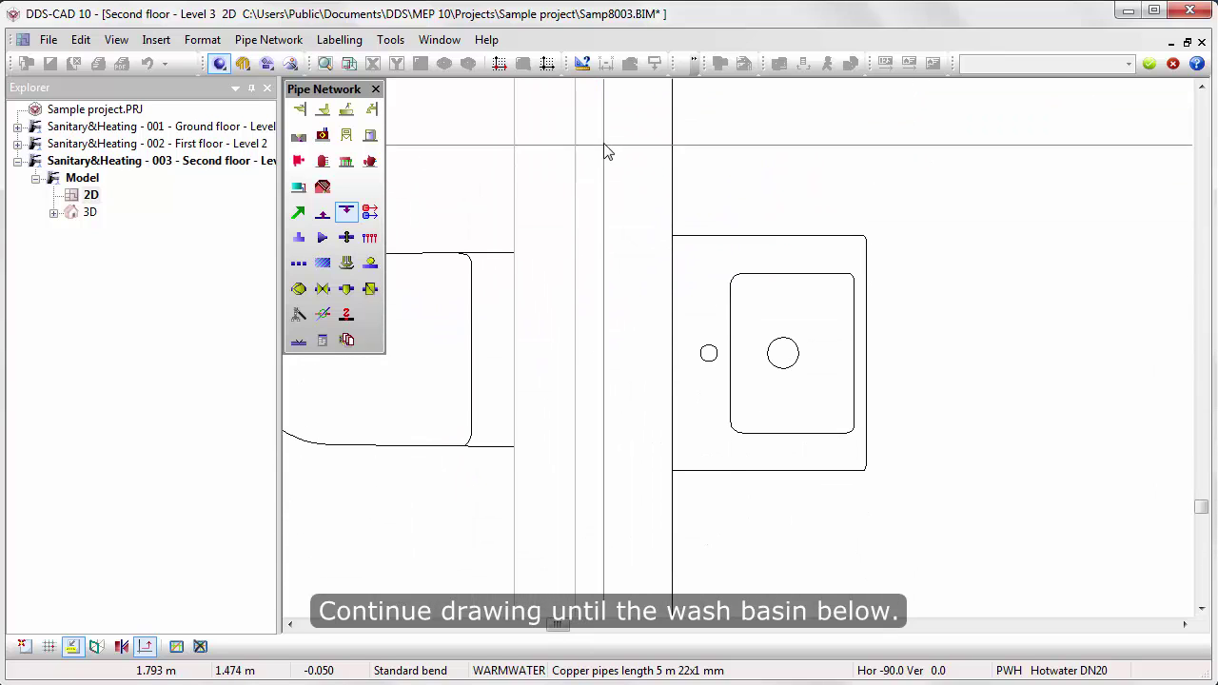
Step: Continue the hot water pipe to the lower wash basin and join it to the PWH Hotwater connection using the Vertical - Horizontal connection type
{"action": "left_click", "coordinate": [589, 410]}
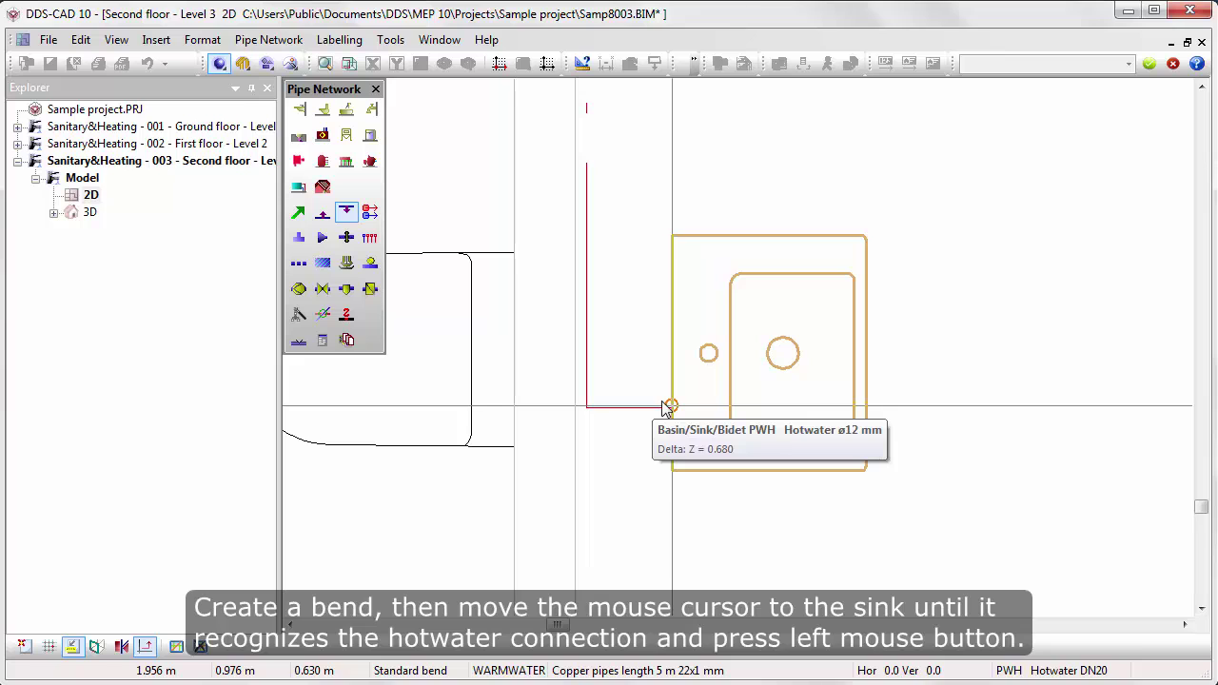
{"action": "left_click", "coordinate": [667, 407]}
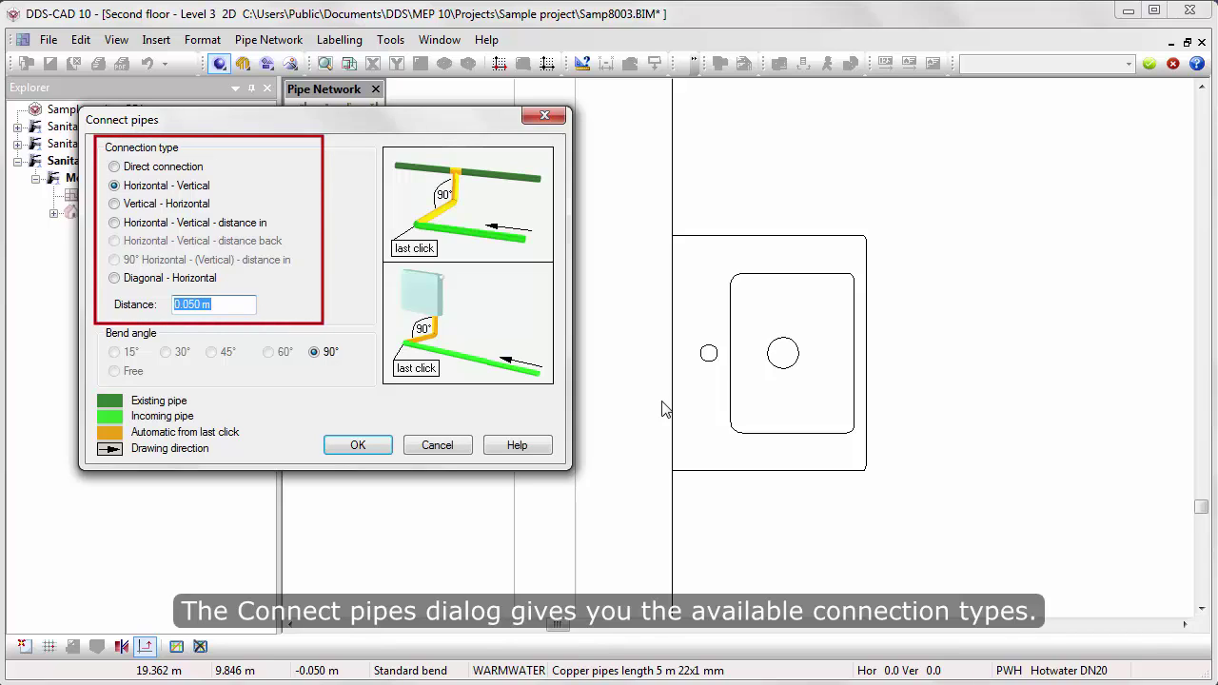
{"action": "left_click", "coordinate": [189, 207]}
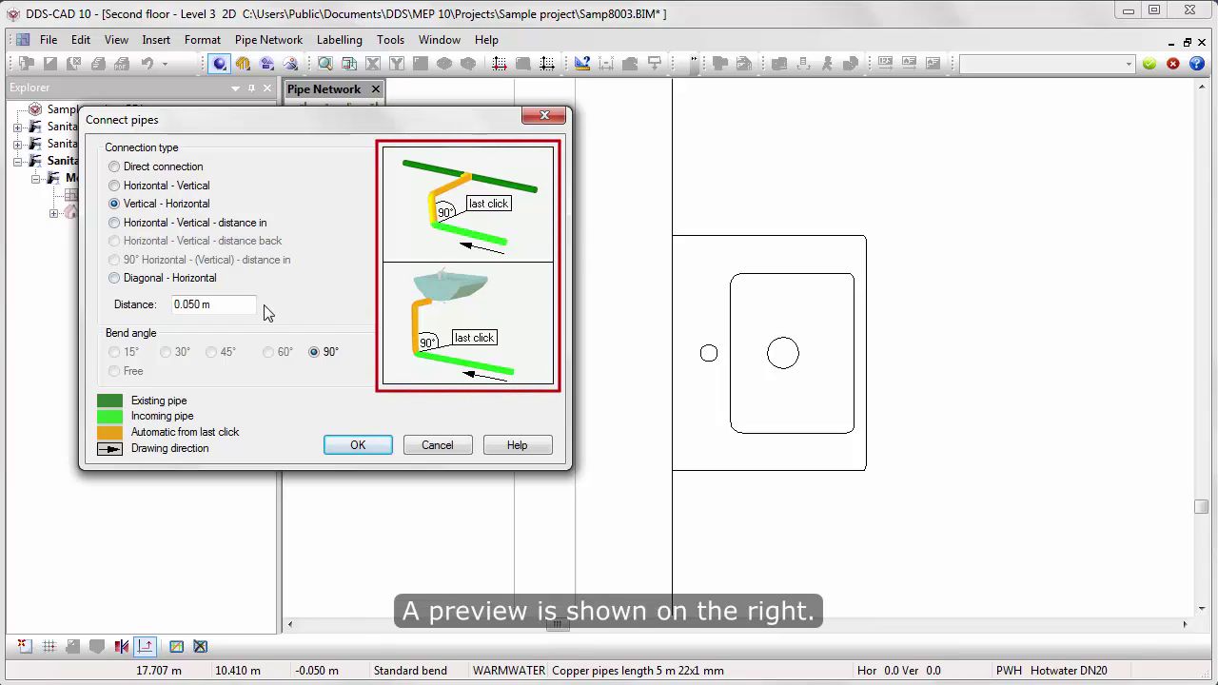
{"action": "left_click", "coordinate": [350, 445]}
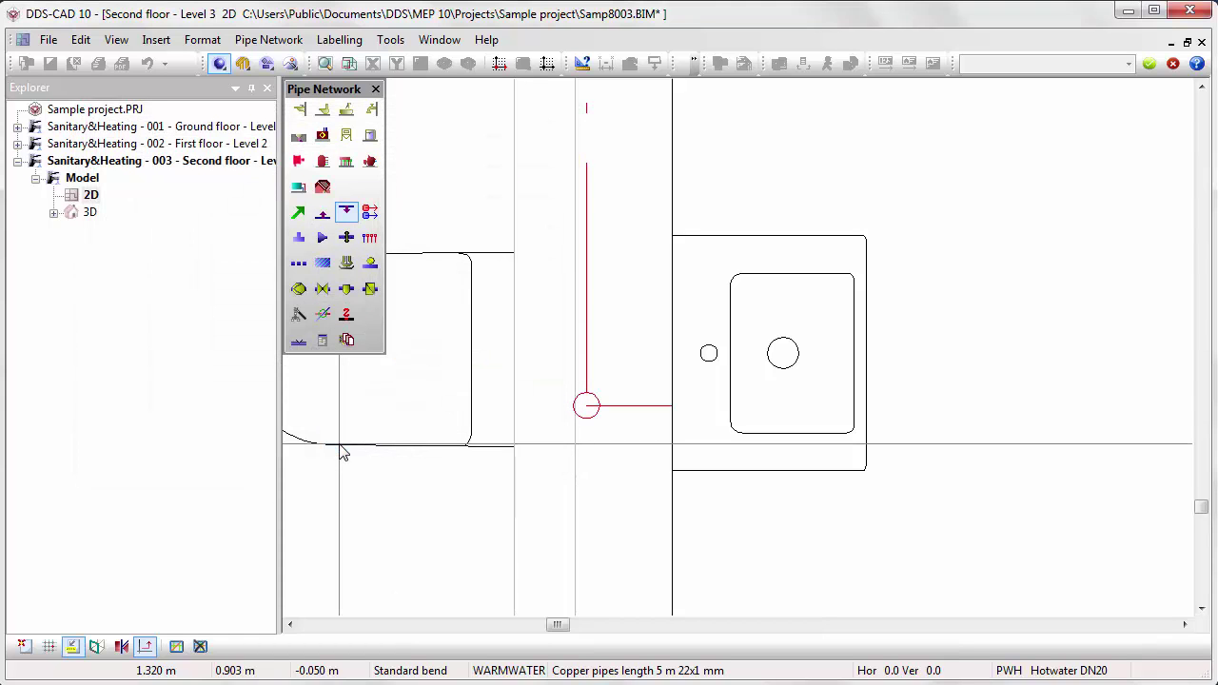
Step: Route a pipe from the cold water tee's branch into the installation wall, with its bend at the same position as the hot water pipe's
{"action": "scroll", "coordinate": [344, 454], "scroll_direction": "down", "scroll_amount": 5}
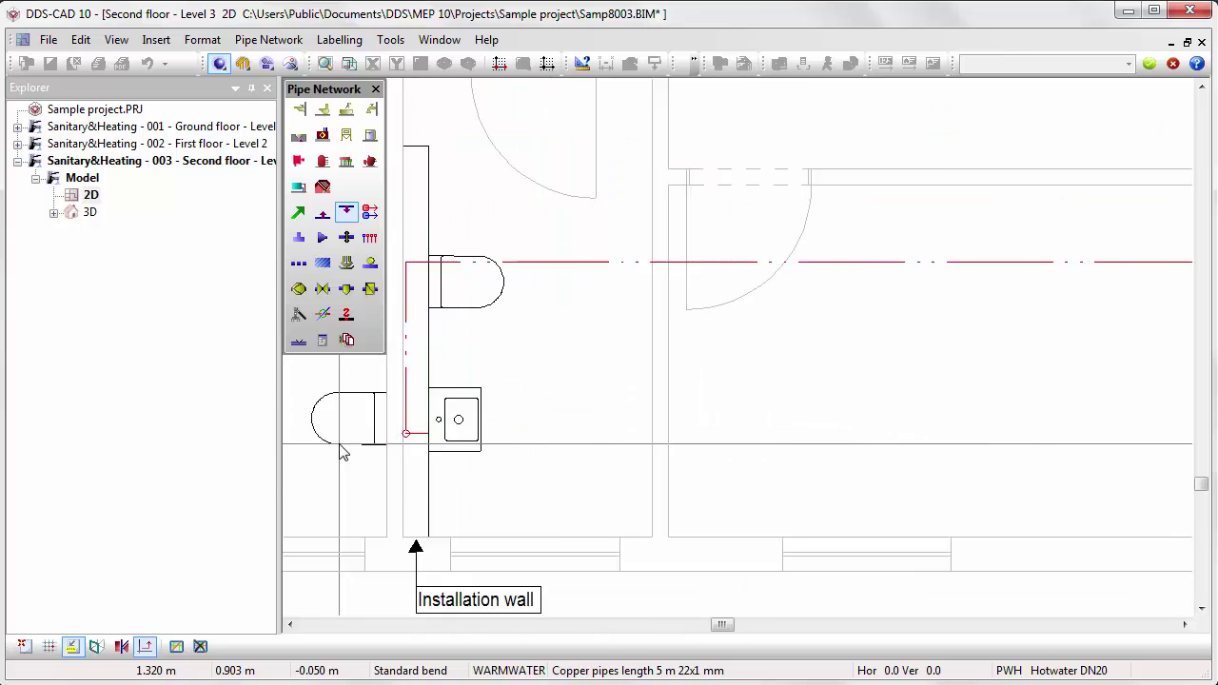
{"action": "mouse_move", "coordinate": [1003, 268]}
{"action": "left_mouse_down"}
{"action": "mouse_move", "coordinate": [1075, 291]}
{"action": "mouse_move", "coordinate": [1114, 336]}
{"action": "left_mouse_up"}
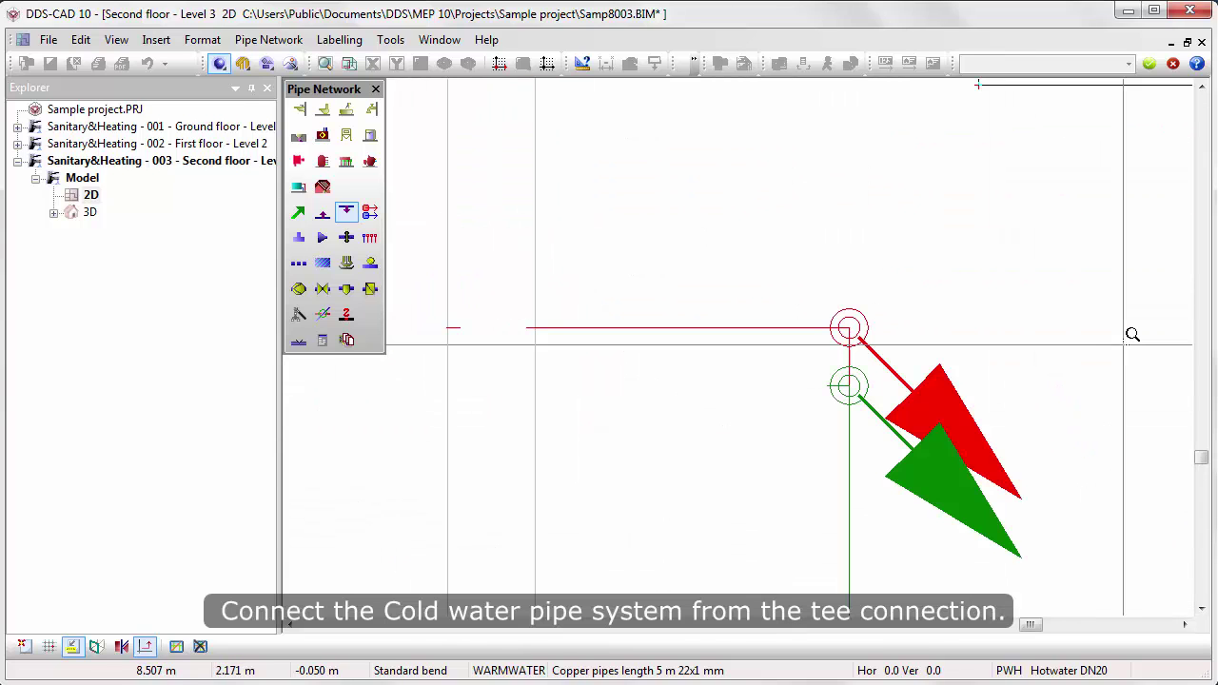
{"action": "left_click", "coordinate": [827, 385]}
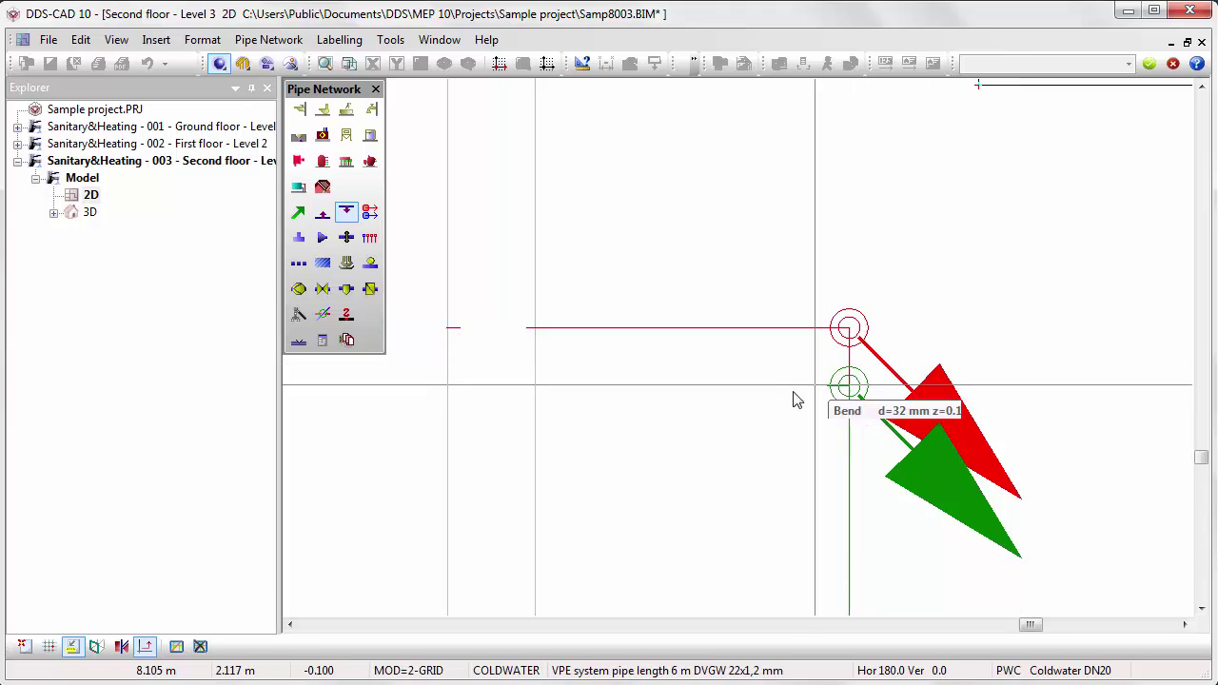
{"action": "scroll", "coordinate": [795, 400], "scroll_direction": "down", "scroll_amount": 5}
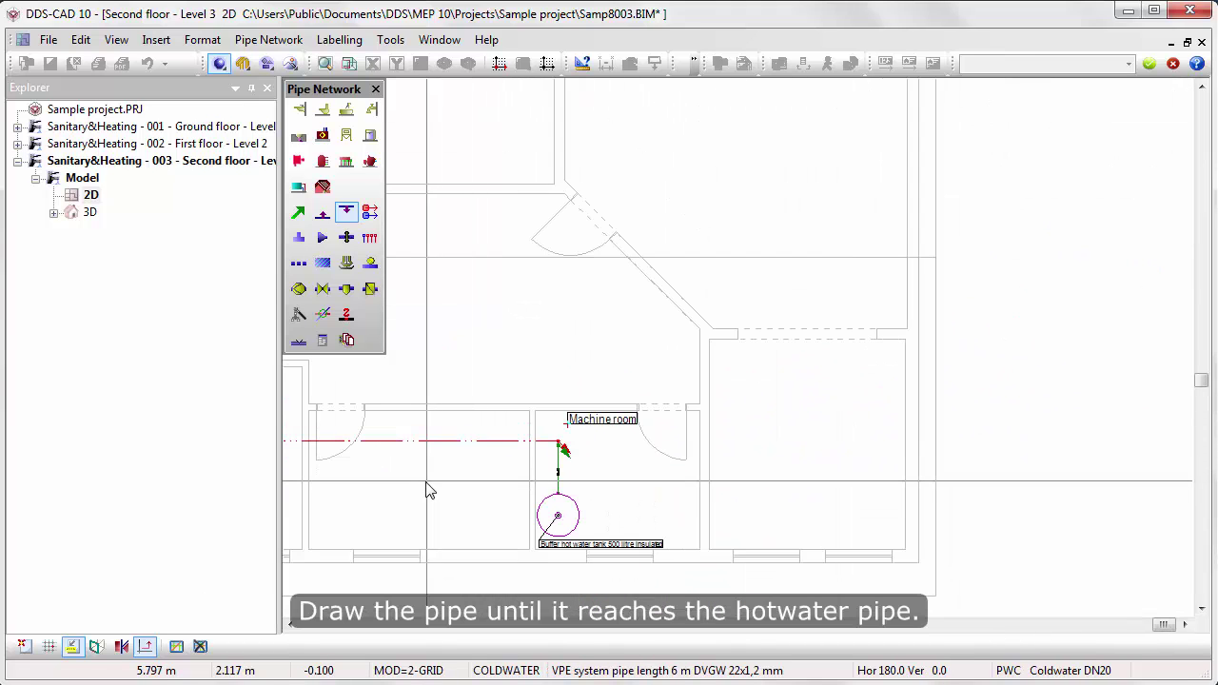
{"action": "scroll", "coordinate": [427, 491], "scroll_direction": "down", "scroll_amount": 2}
{"action": "scroll", "coordinate": [381, 486], "scroll_direction": "up", "scroll_amount": 1}
{"action": "mouse_move", "coordinate": [371, 481]}
{"action": "middle_mouse_down"}
{"action": "mouse_move", "coordinate": [537, 411]}
{"action": "mouse_move", "coordinate": [615, 413]}
{"action": "middle_mouse_up"}
{"action": "scroll", "coordinate": [557, 421], "scroll_direction": "up", "scroll_amount": 4}
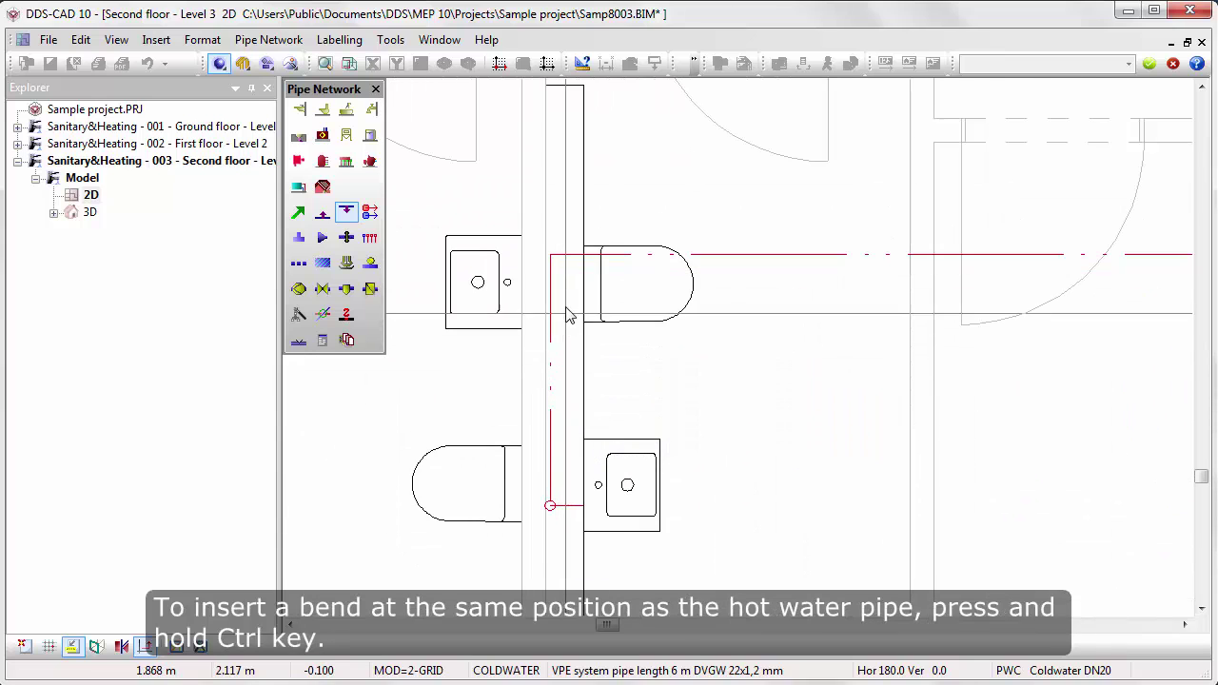
{"action": "scroll", "coordinate": [567, 315], "scroll_direction": "up", "scroll_amount": 5}
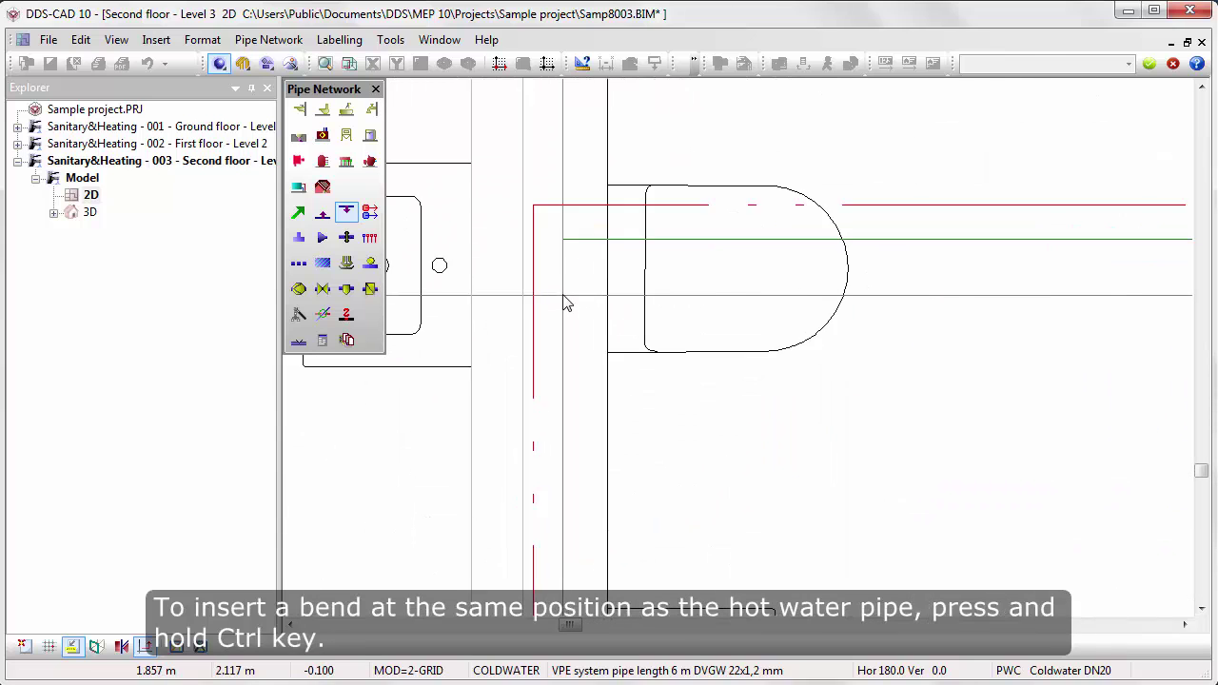
{"action": "left_click", "coordinate": [530, 254], "text": "ctrl"}
Step: Continue the cold water pipe to the lower basin's PWC Coldwater connection and join it as Horizontal - Vertical - distance in, at 0.050 m
{"action": "scroll", "coordinate": [615, 136], "scroll_direction": "down", "scroll_amount": 2}
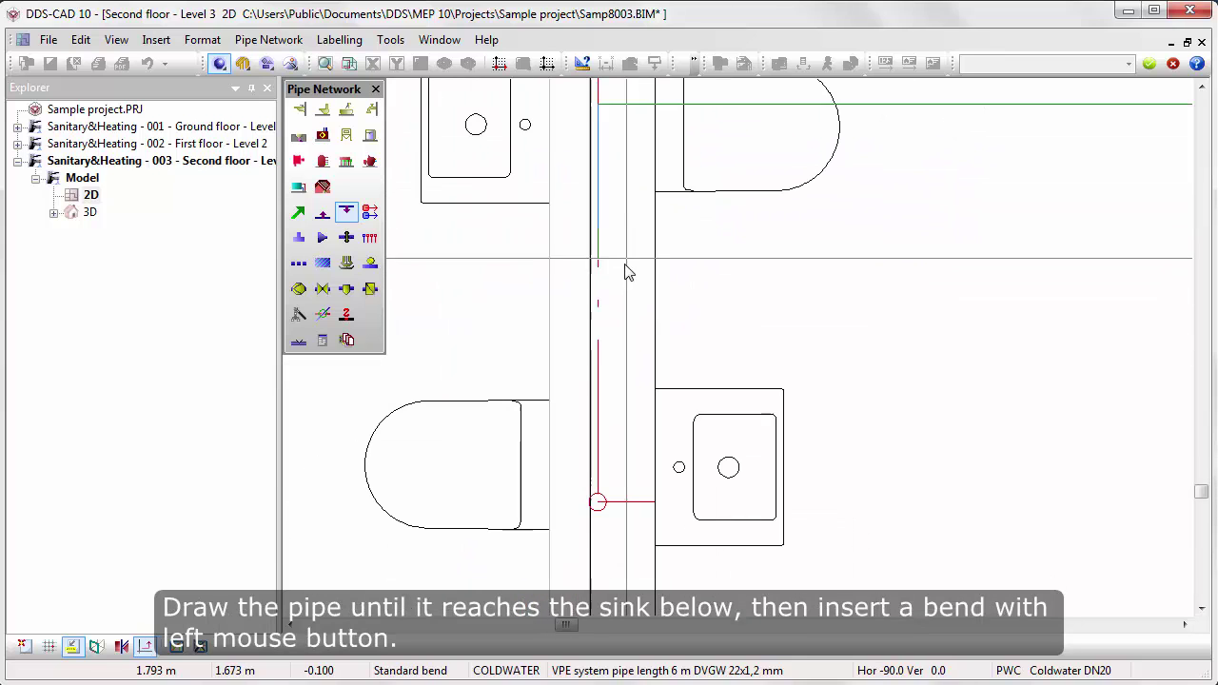
{"action": "scroll", "coordinate": [617, 381], "scroll_direction": "up", "scroll_amount": 2}
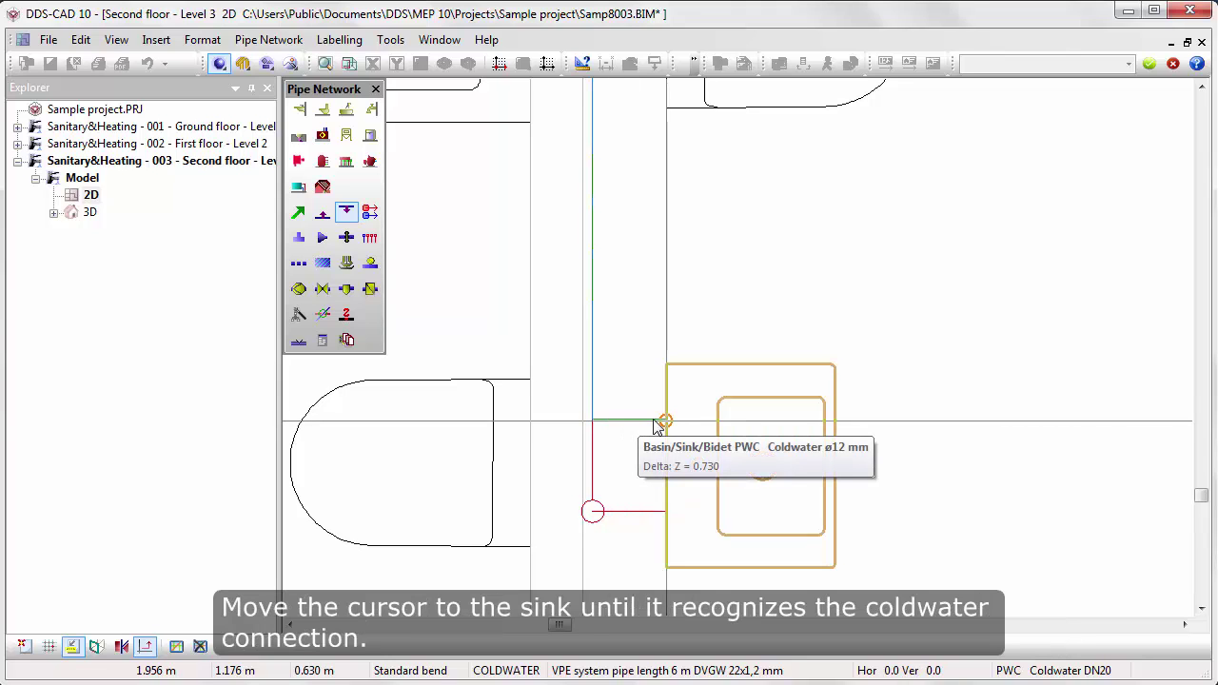
{"action": "left_click", "coordinate": [655, 425]}
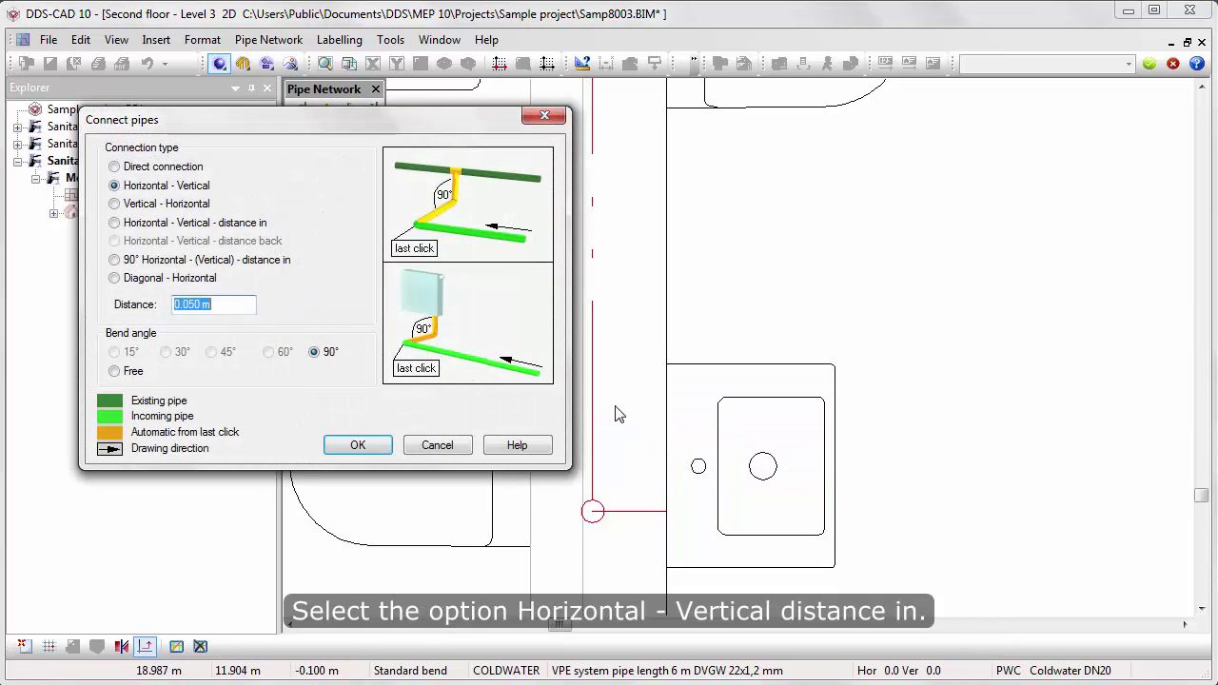
{"action": "left_click", "coordinate": [262, 226]}
{"action": "left_click", "coordinate": [263, 229]}
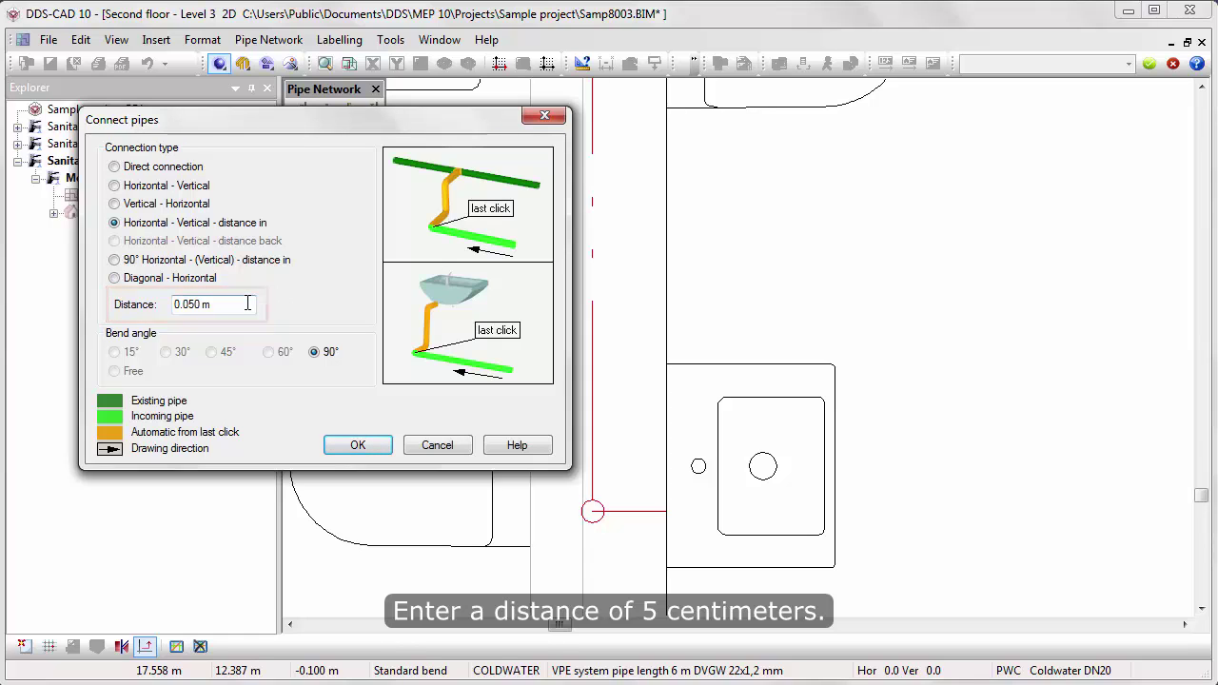
{"action": "left_click", "coordinate": [359, 445]}
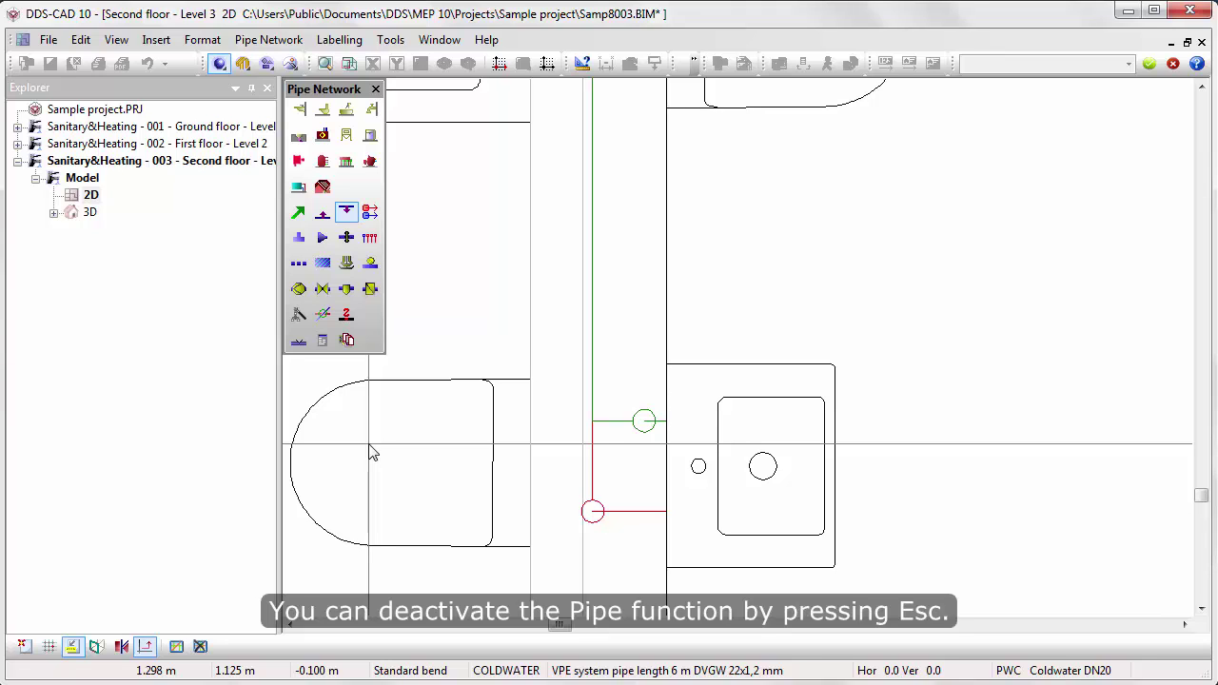
{"action": "key", "text": "Escape"}
Step: Connect the upper wash basin to the hot and cold water pipes with Automatic Connection, using PWC/PWH Pipes in floor (inside wall)
{"action": "scroll", "coordinate": [372, 452], "scroll_direction": "down", "scroll_amount": 3}
{"action": "mouse_move", "coordinate": [394, 422]}
{"action": "middle_mouse_down"}
{"action": "mouse_move", "coordinate": [454, 416]}
{"action": "mouse_move", "coordinate": [466, 455]}
{"action": "middle_mouse_up"}
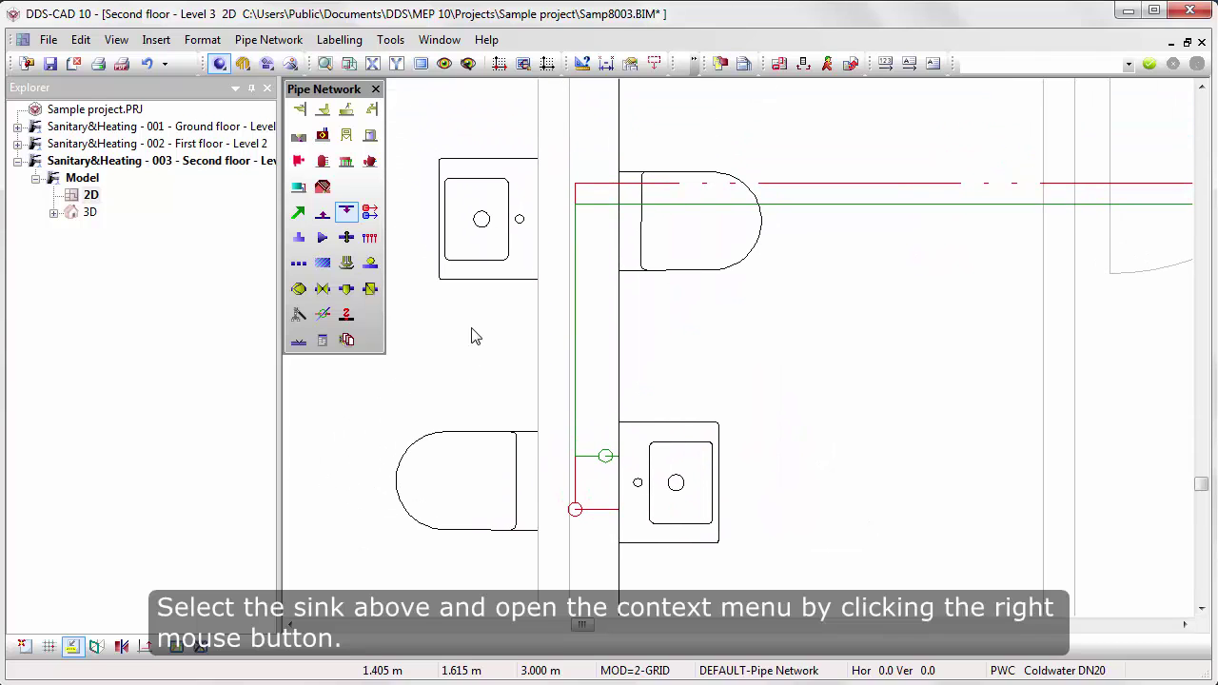
{"action": "left_click", "coordinate": [474, 289]}
{"action": "right_click", "coordinate": [474, 289]}
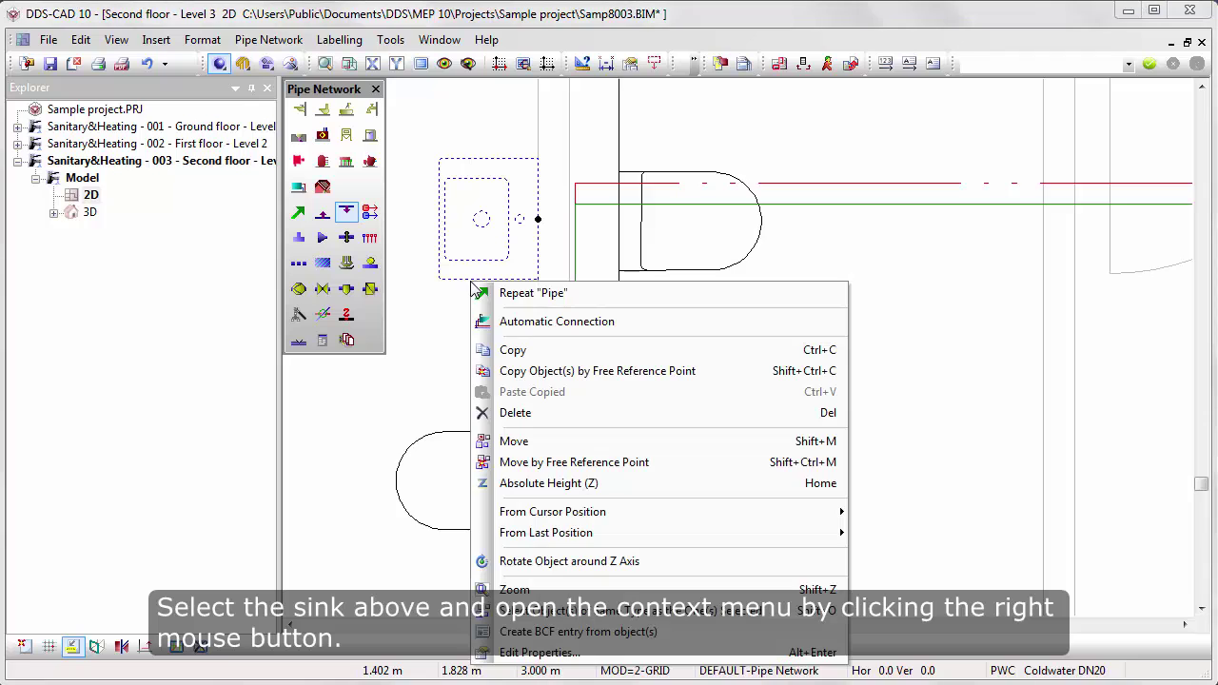
{"action": "left_click", "coordinate": [636, 333]}
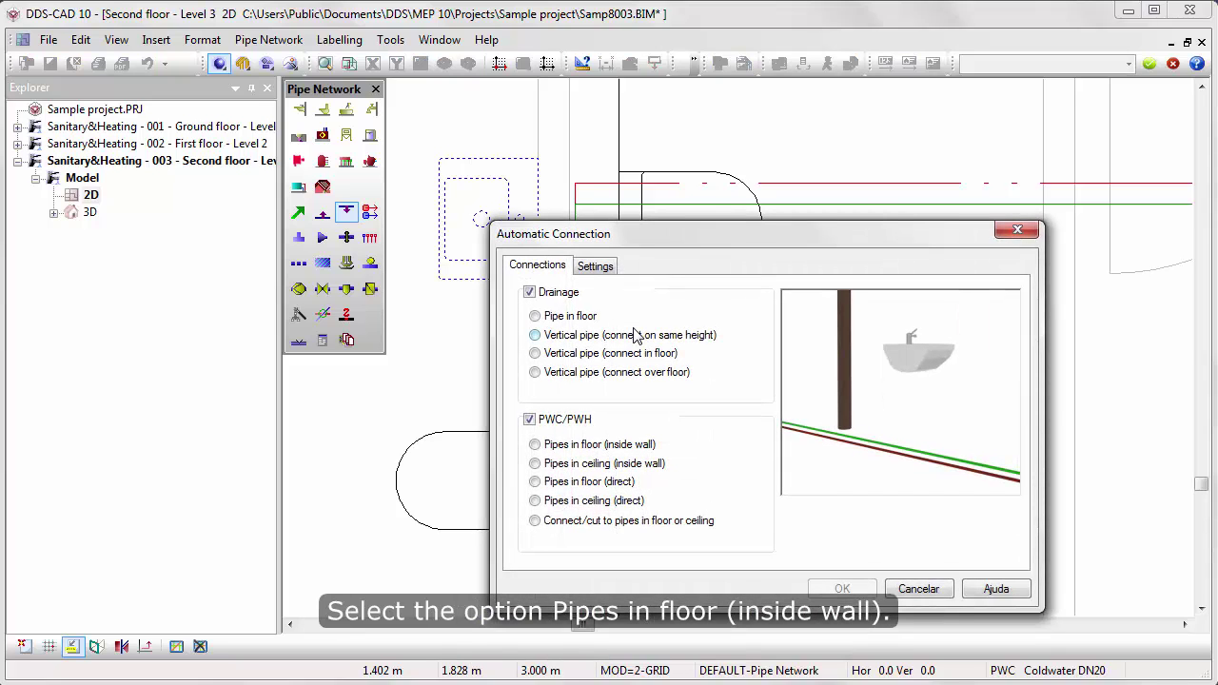
{"action": "left_click", "coordinate": [621, 453]}
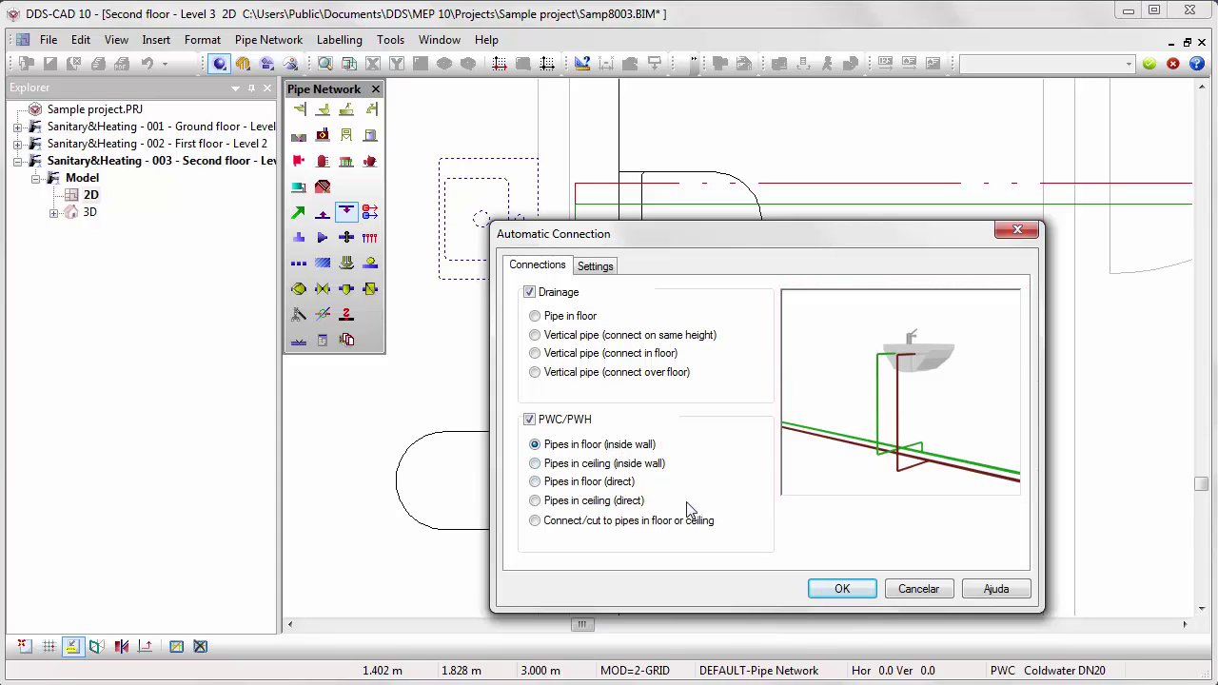
{"action": "left_click", "coordinate": [816, 590]}
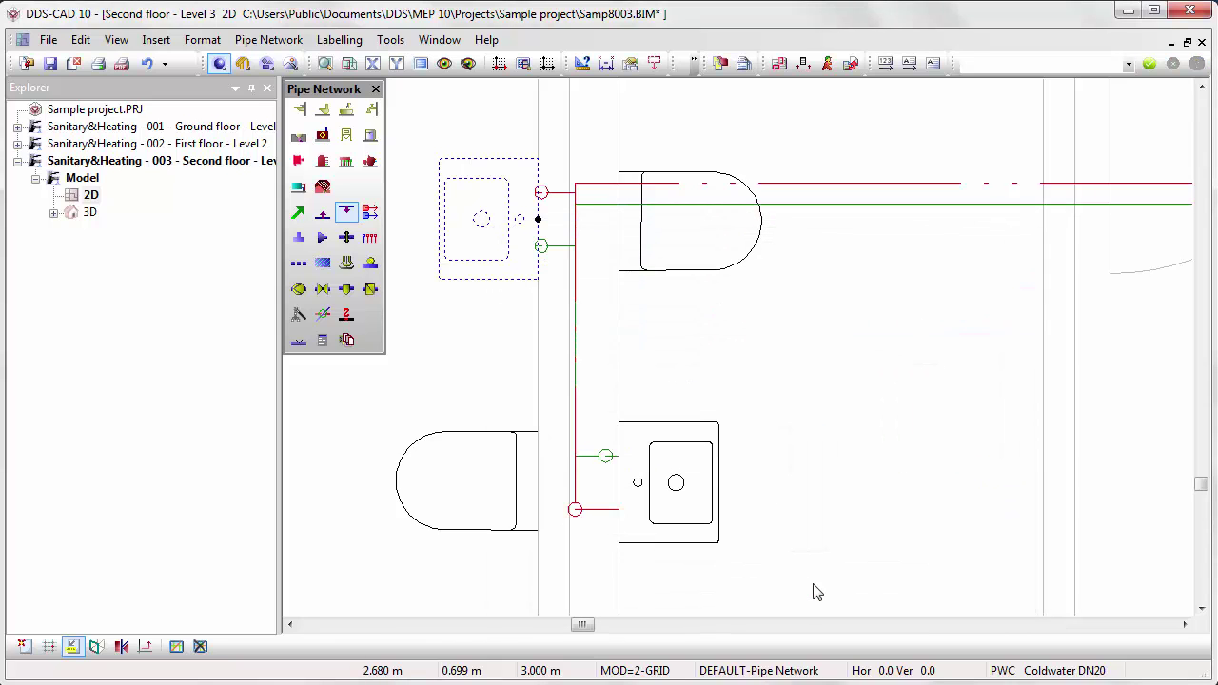
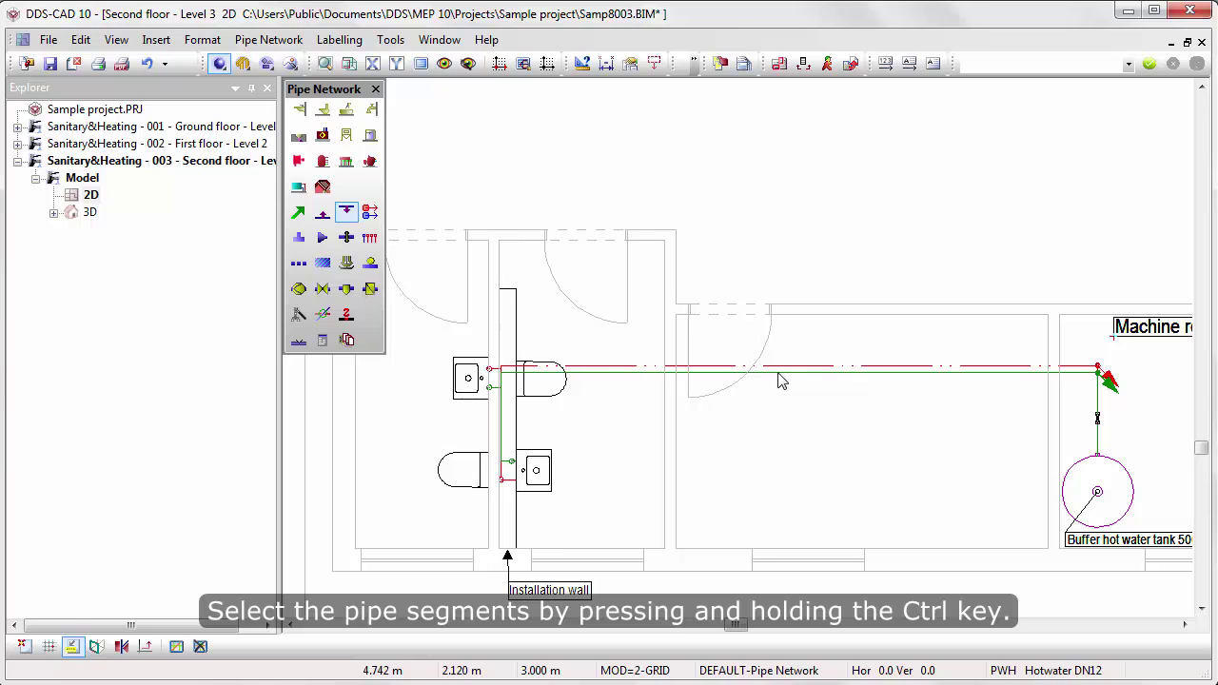
Step: Copy both long horizontal supply pipes and all toilets, basins and pipes around the installation wall, using the lower-left inner building corner as reference point
{"action": "left_click", "coordinate": [782, 367], "text": "ctrl"}
{"action": "left_click", "coordinate": [763, 373], "text": "ctrl"}
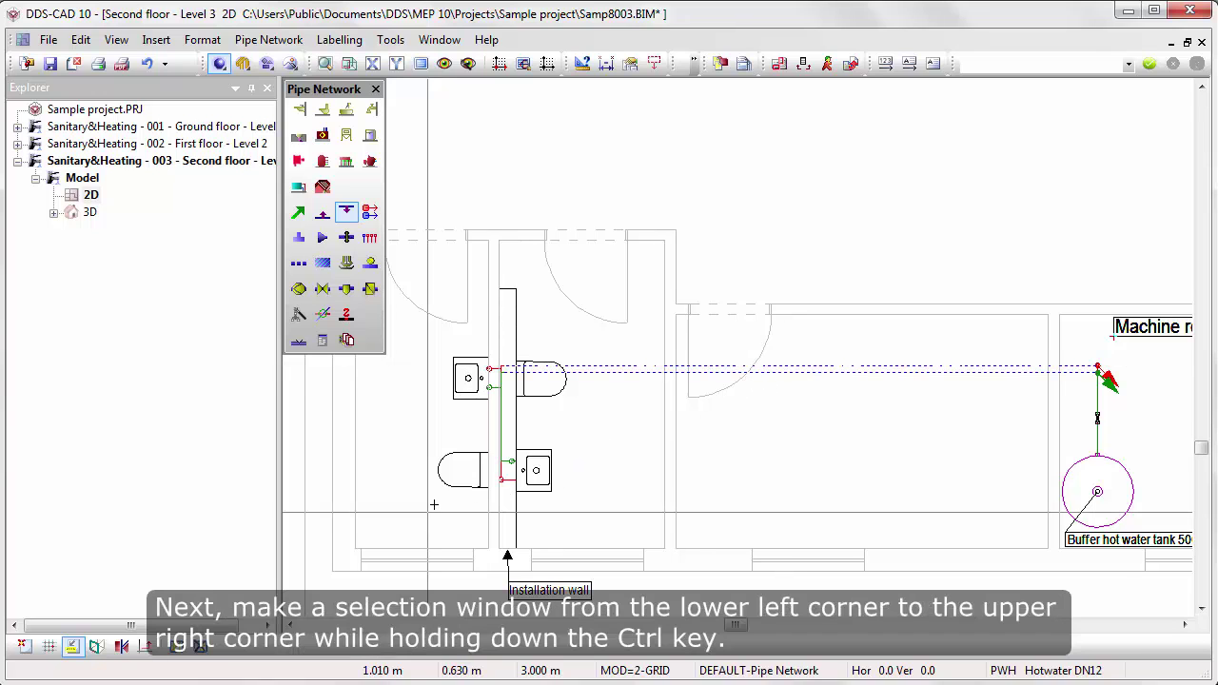
{"action": "left_click_drag", "start_coordinate": [427, 513], "coordinate": [585, 347], "text": "ctrl"}
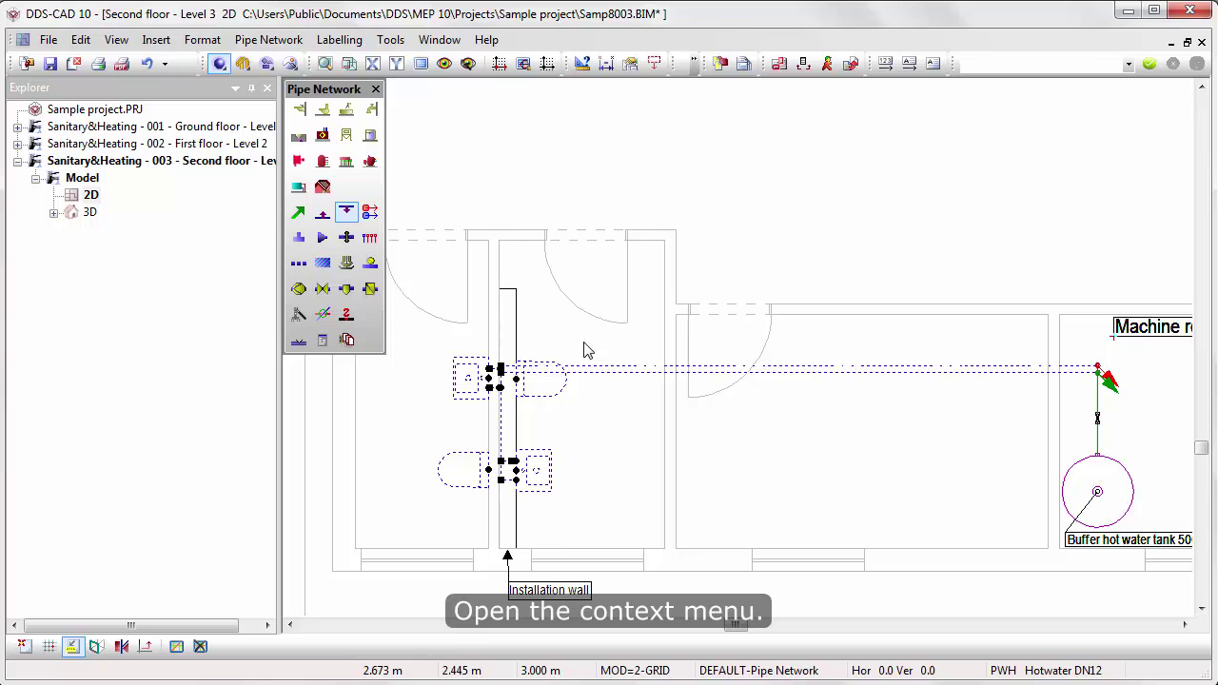
{"action": "right_click", "coordinate": [587, 350]}
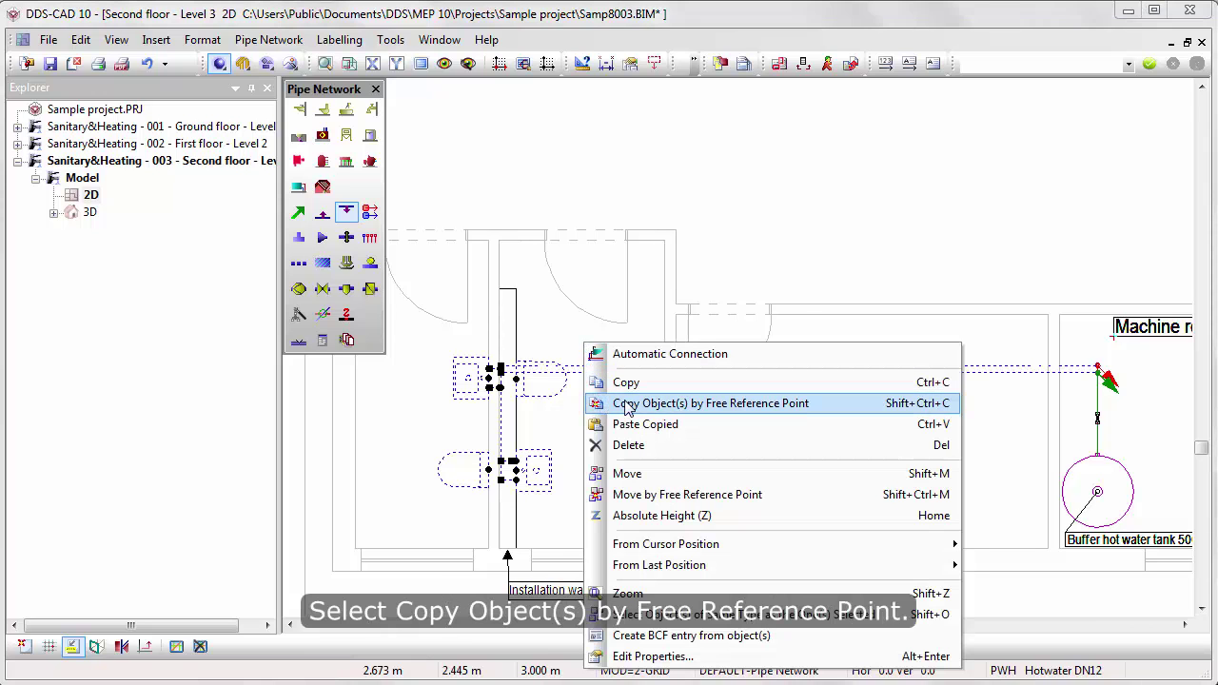
{"action": "left_click", "coordinate": [822, 403]}
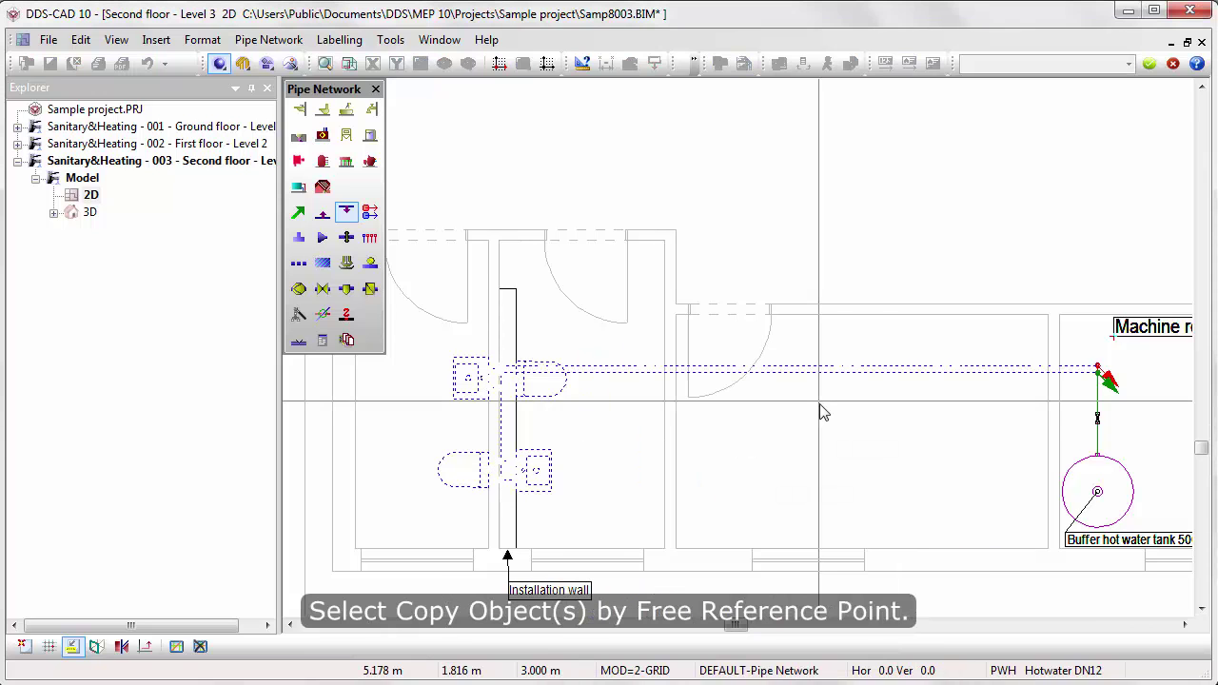
{"action": "left_click", "coordinate": [354, 557]}
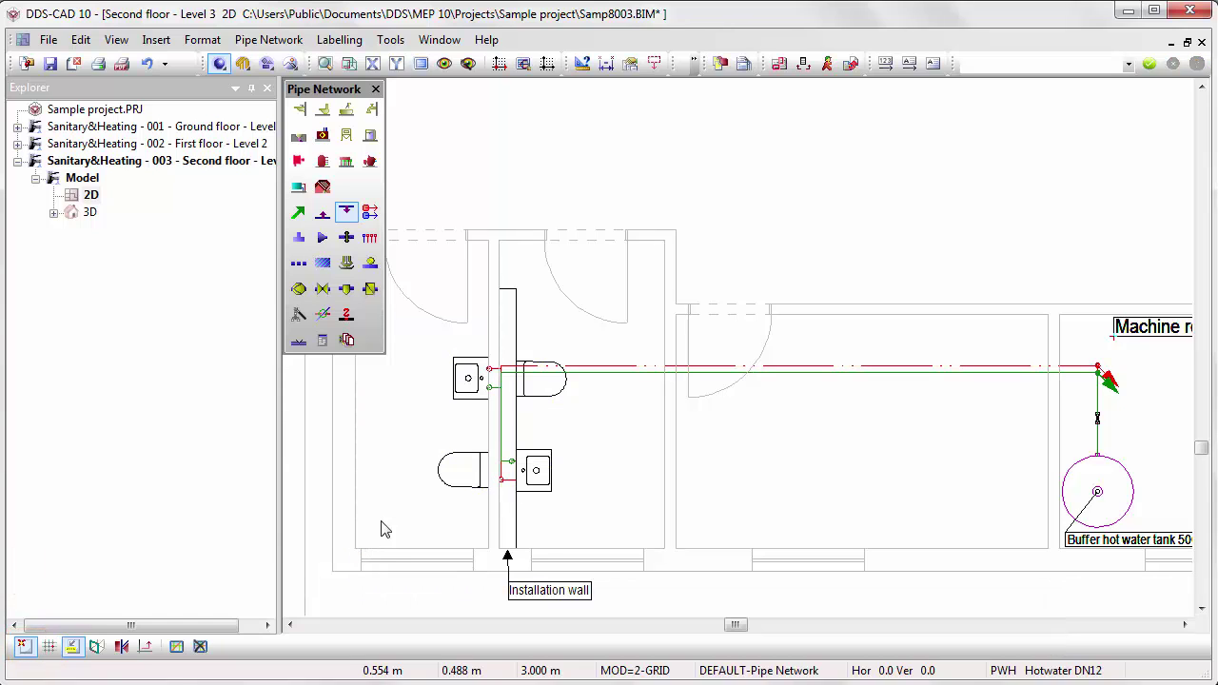
Step: Open the First floor - Level 2 model and paste the copied fixtures and pipes at the same lower-left inner building corner
{"action": "double_click", "coordinate": [188, 145]}
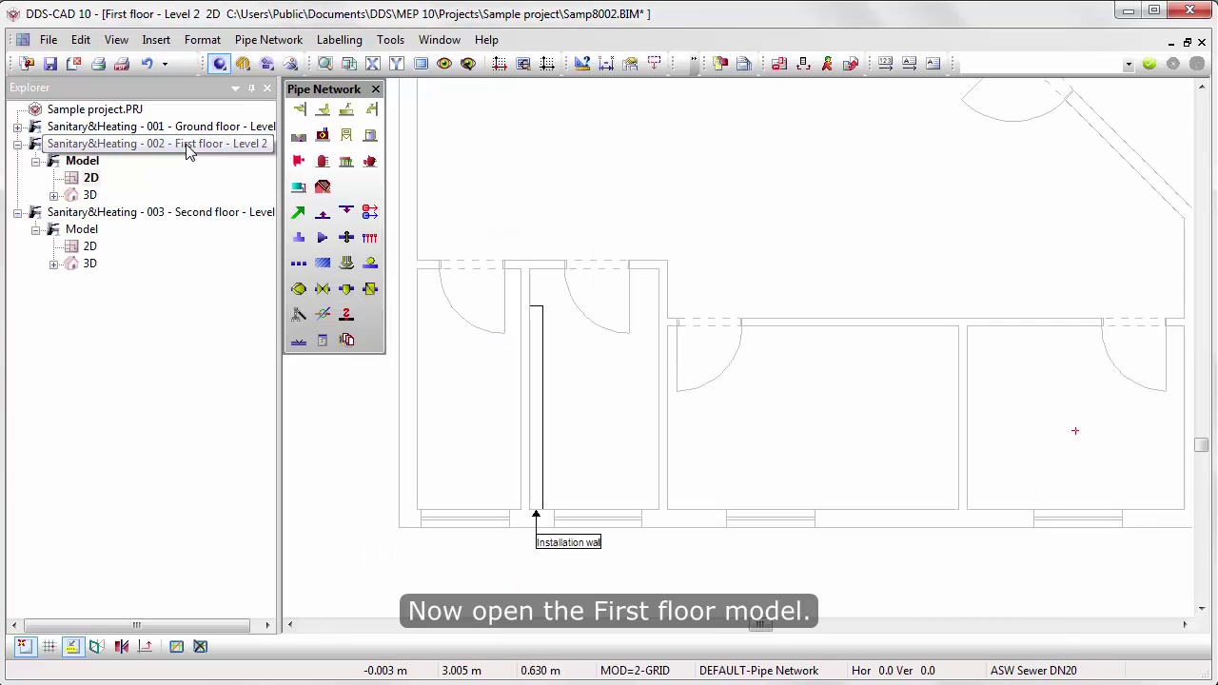
{"action": "right_click", "coordinate": [353, 447]}
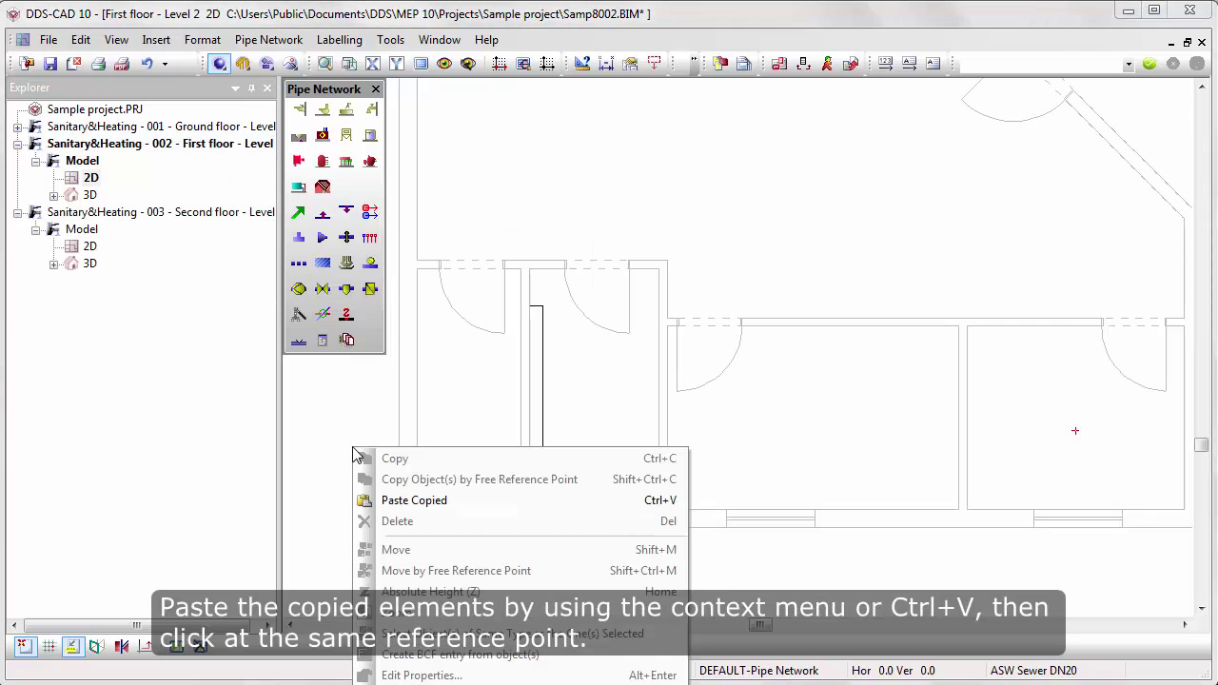
{"action": "left_click", "coordinate": [459, 500]}
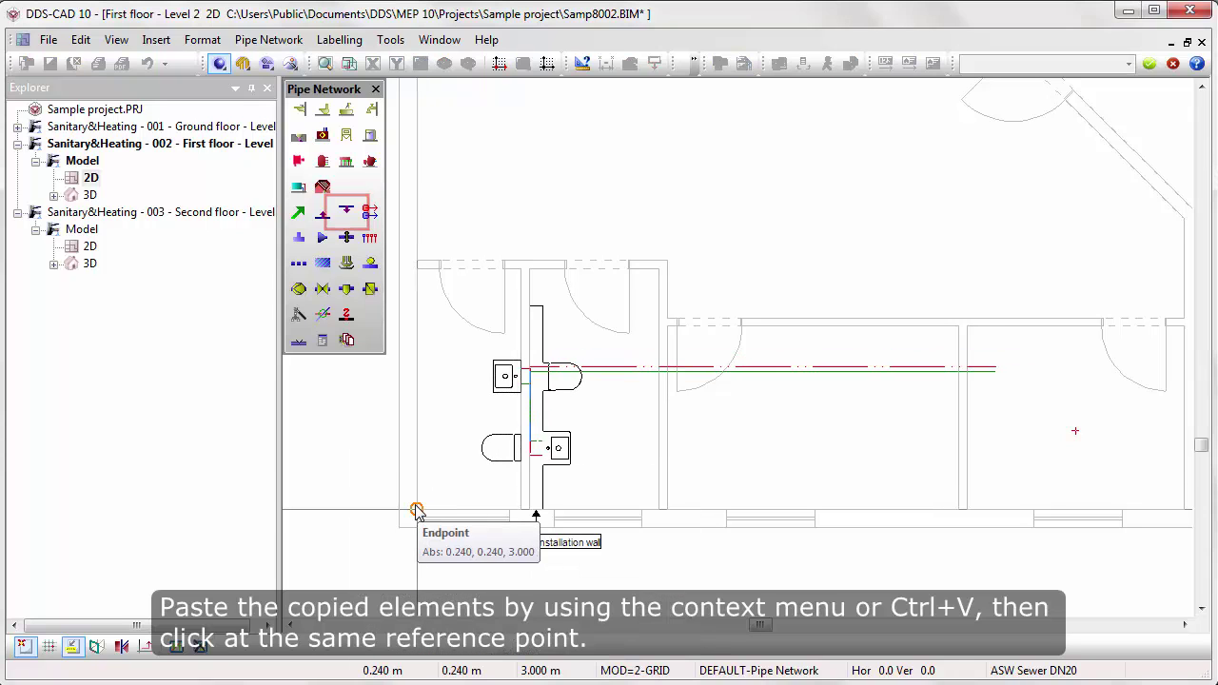
{"action": "left_click", "coordinate": [416, 512]}
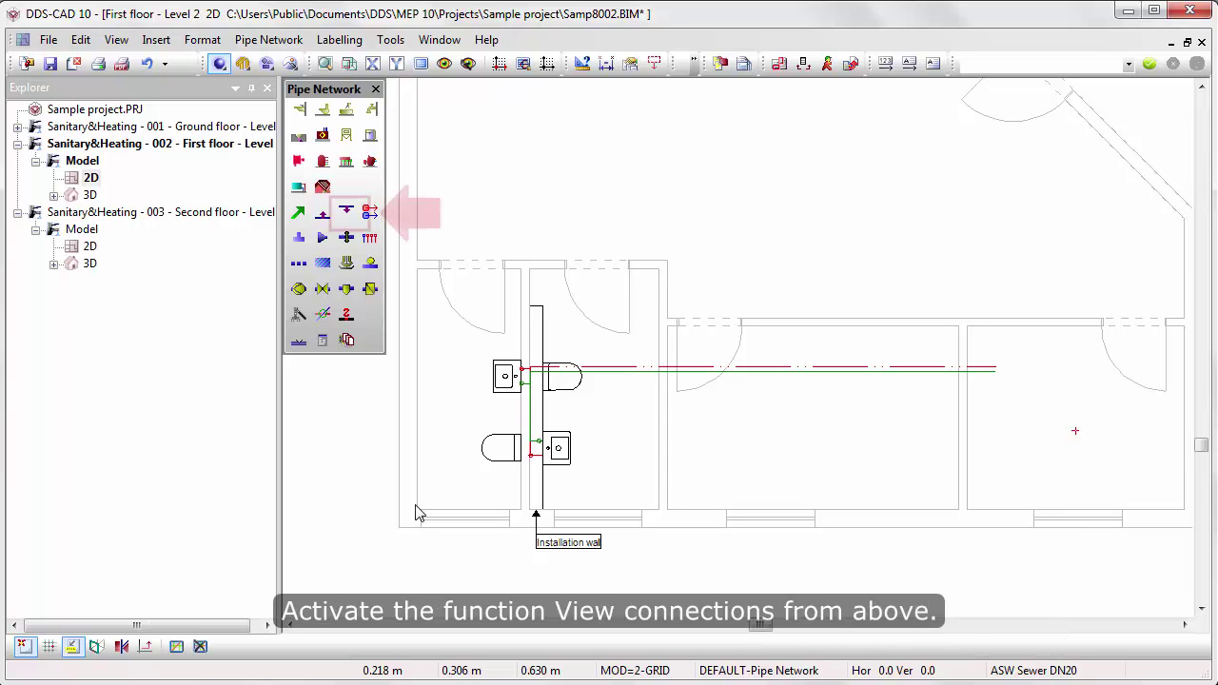
Step: Show the connections from above and draw vertical hot and cold water pipes from the storey pointer symbols down to the floor
{"action": "left_click", "coordinate": [347, 210]}
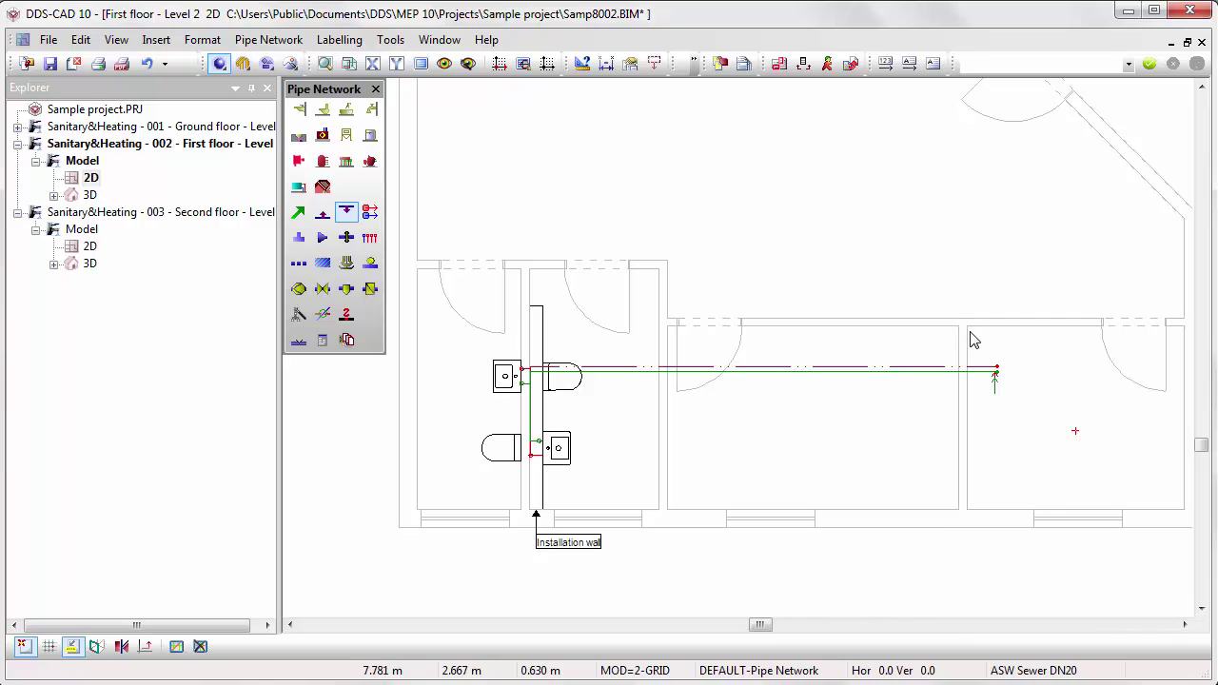
{"action": "left_click_drag", "start_coordinate": [969, 333], "coordinate": [1032, 402]}
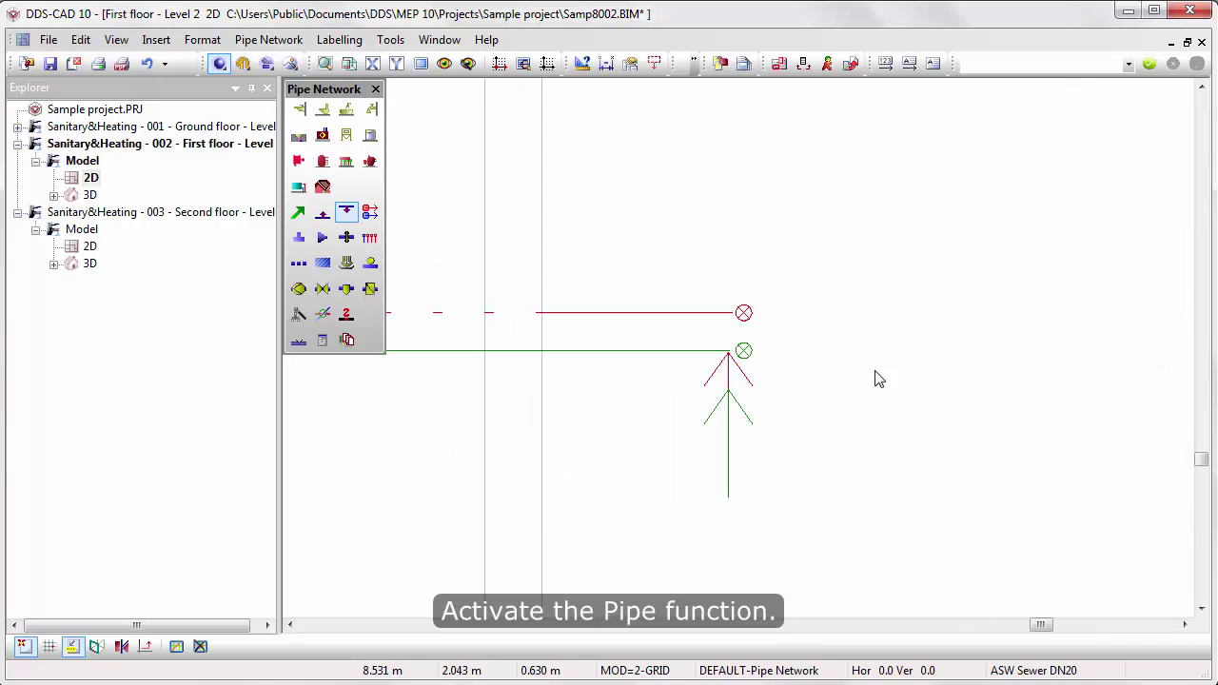
{"action": "left_click", "coordinate": [298, 213]}
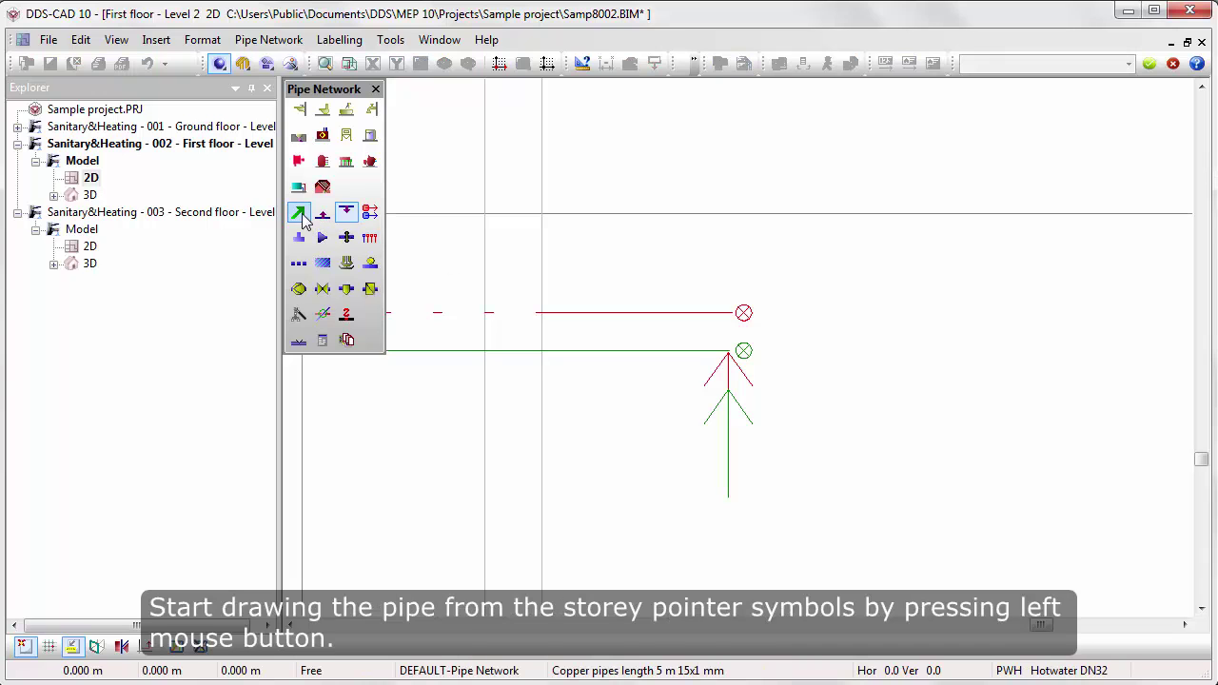
{"action": "left_click", "coordinate": [746, 313]}
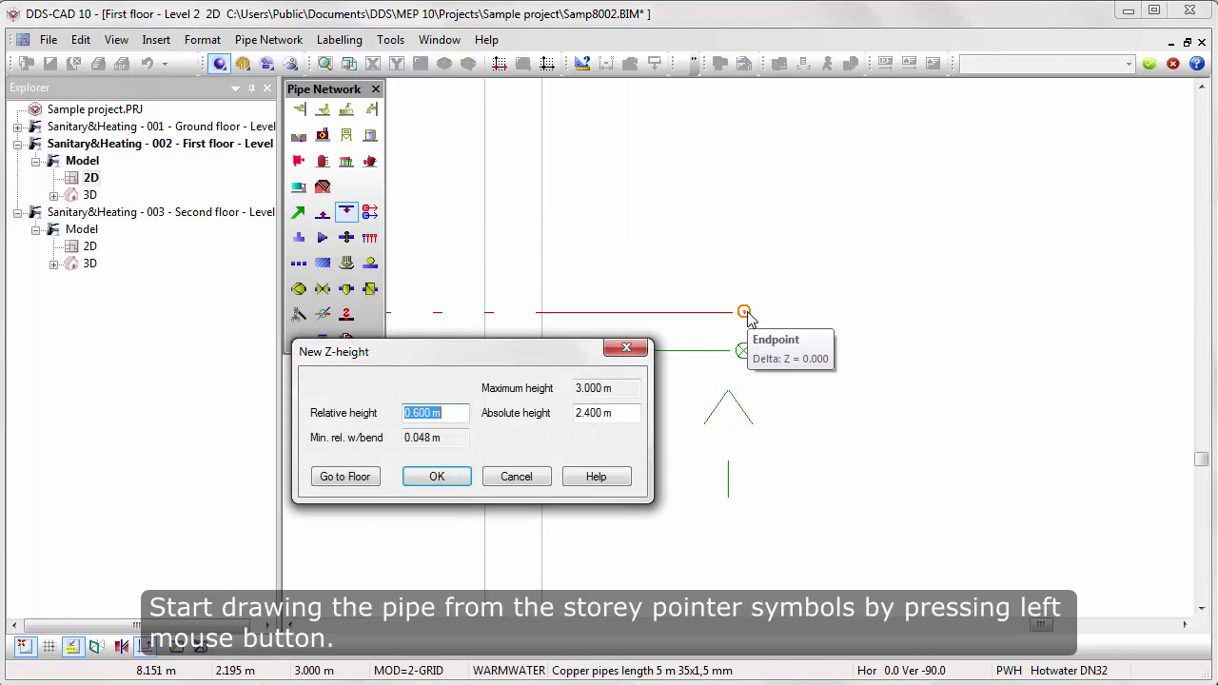
{"action": "left_click", "coordinate": [366, 478]}
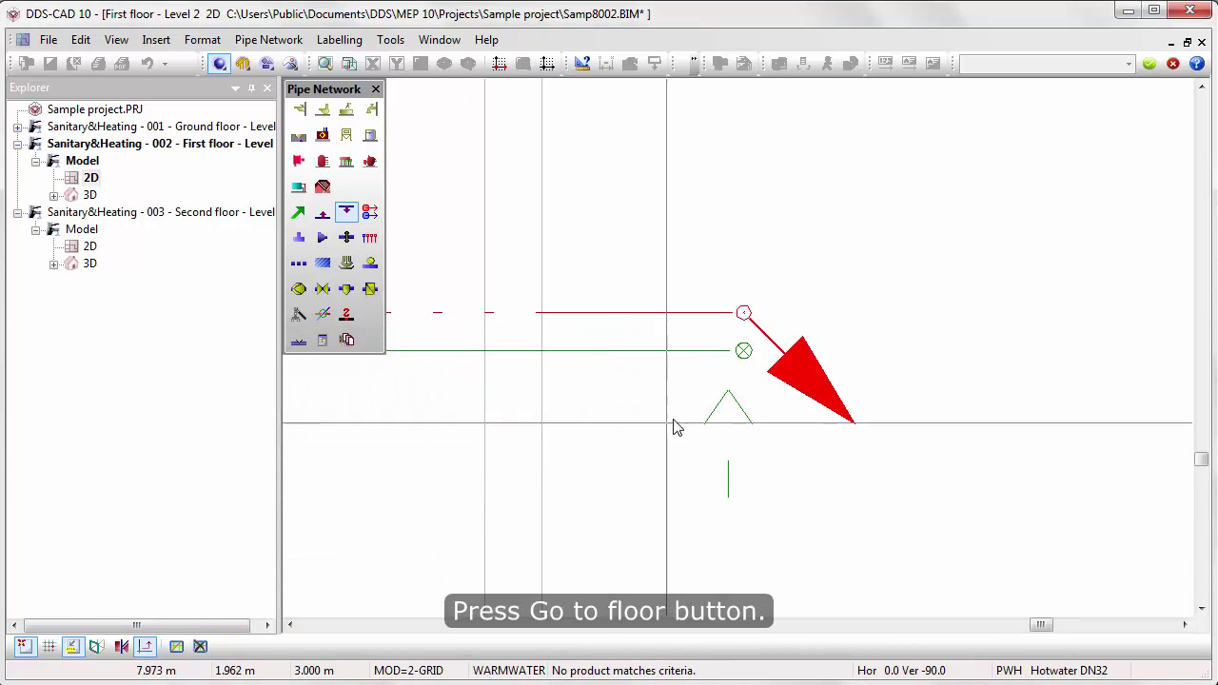
{"action": "left_click", "coordinate": [743, 351]}
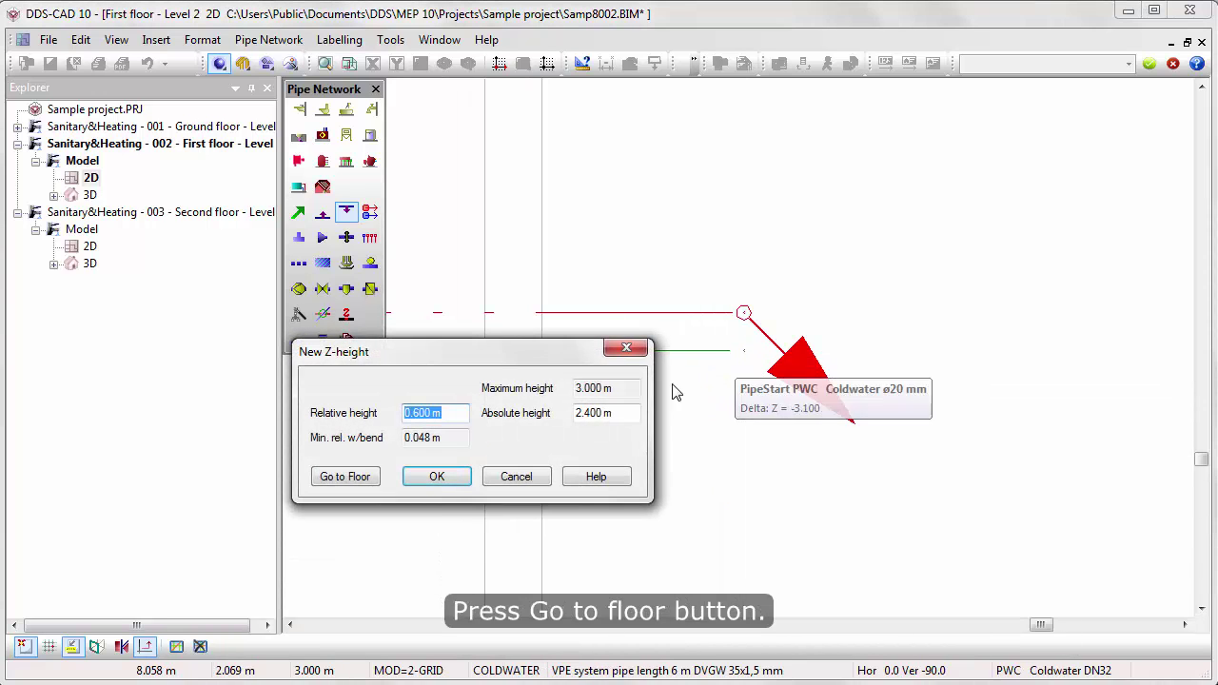
{"action": "left_click", "coordinate": [363, 479]}
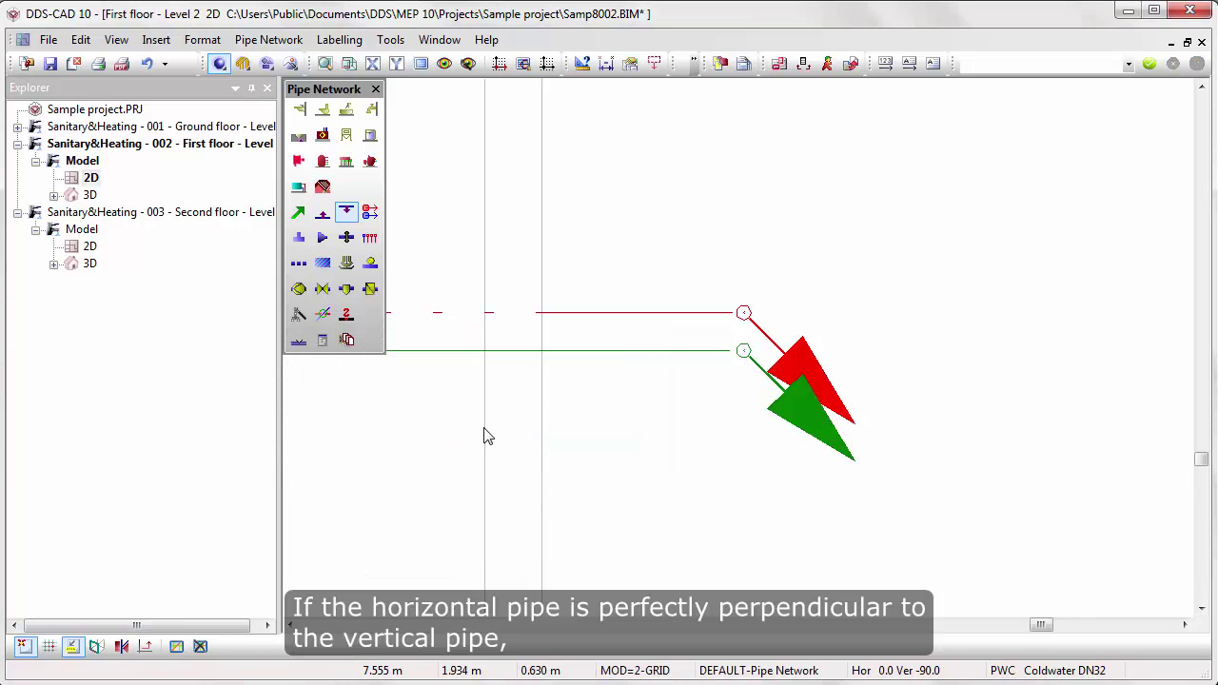
Step: Extend the ends of the horizontal hot and cold water pipes onto their vertical pipes and inspect the connections in the 3D camera view
{"action": "left_click", "coordinate": [736, 316]}
{"action": "left_click_drag", "start_coordinate": [735, 315], "coordinate": [746, 317]}
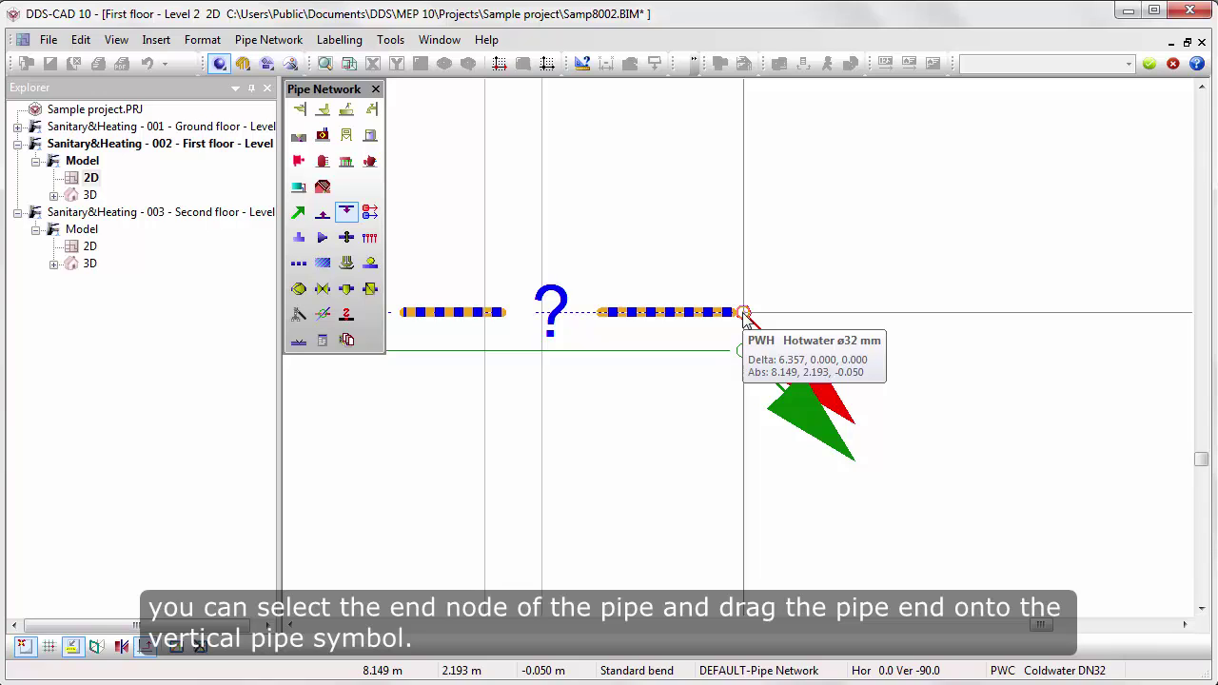
{"action": "left_click_drag", "start_coordinate": [744, 315], "coordinate": [743, 318]}
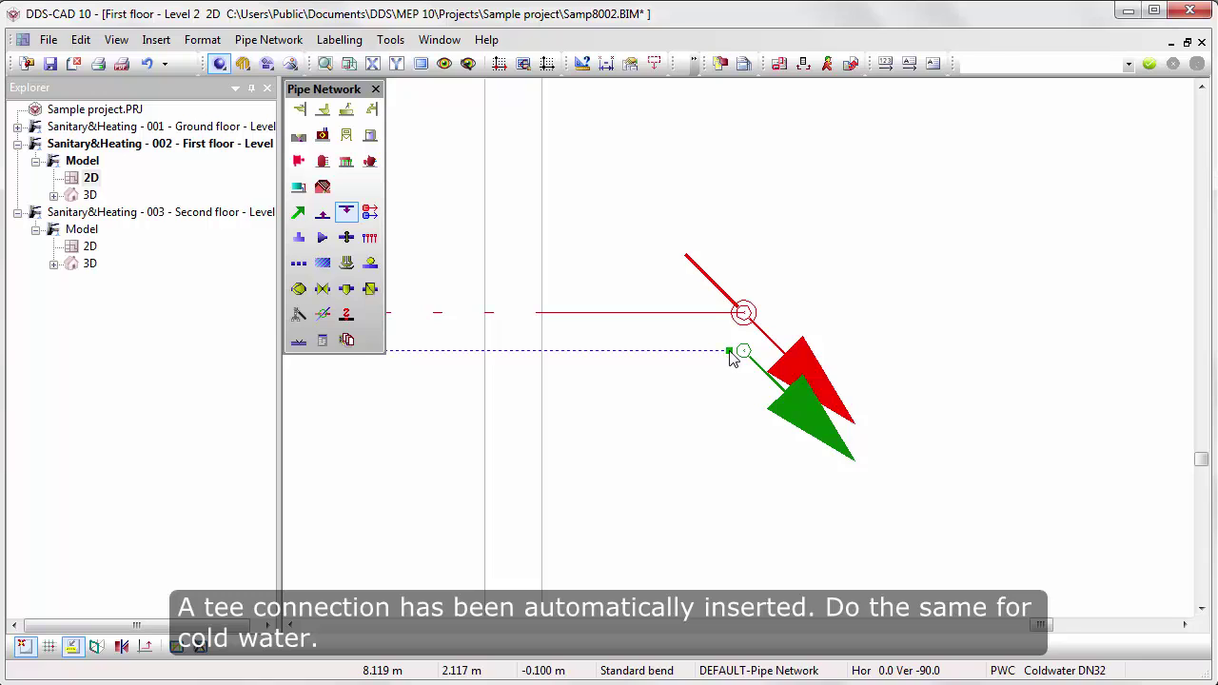
{"action": "left_click_drag", "start_coordinate": [730, 352], "coordinate": [742, 354]}
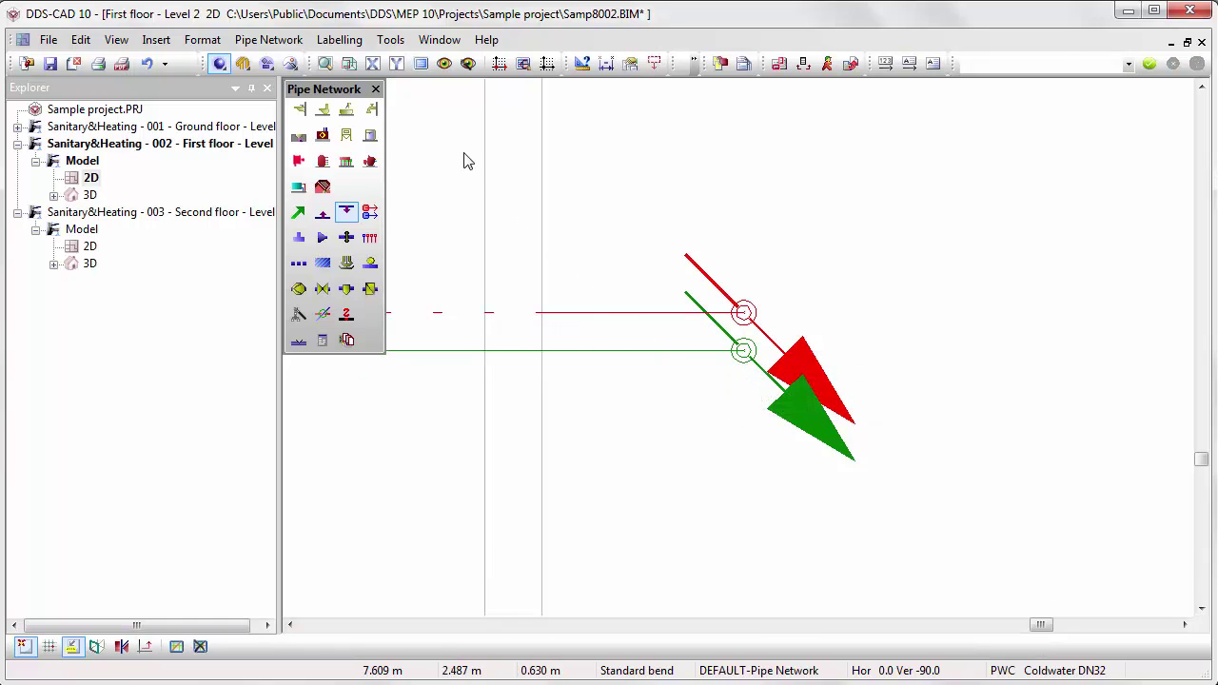
{"action": "left_click", "coordinate": [350, 63]}
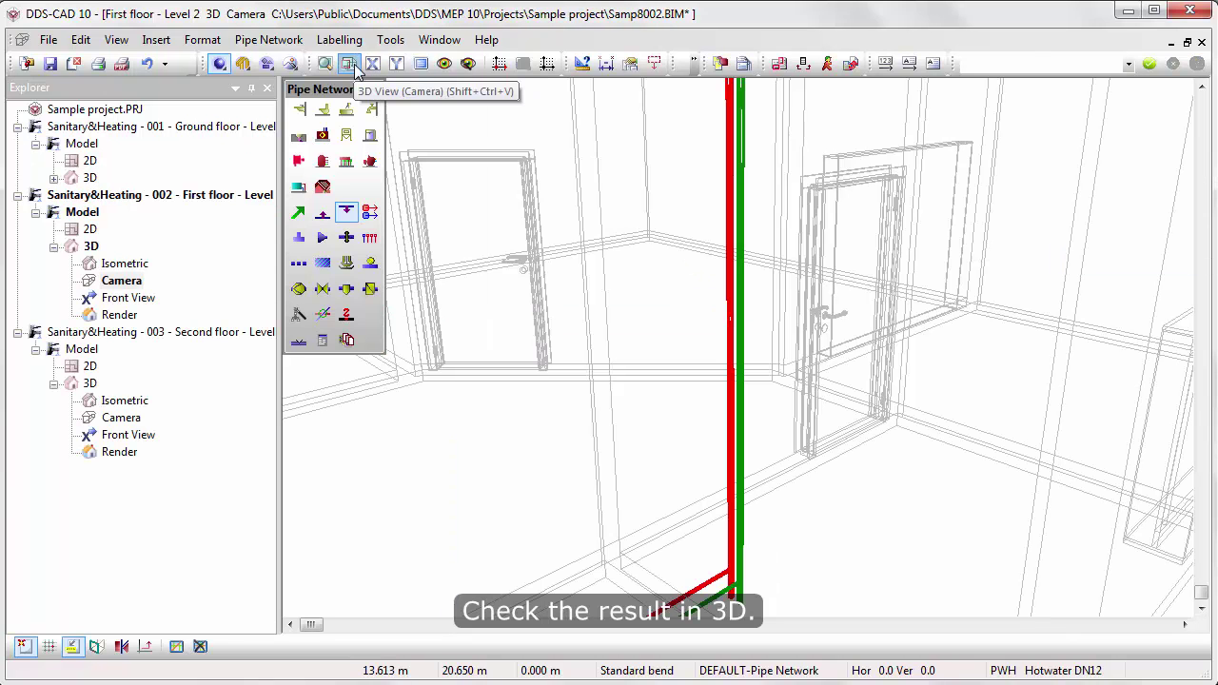
{"action": "scroll", "coordinate": [749, 609], "scroll_direction": "up", "scroll_amount": 5}
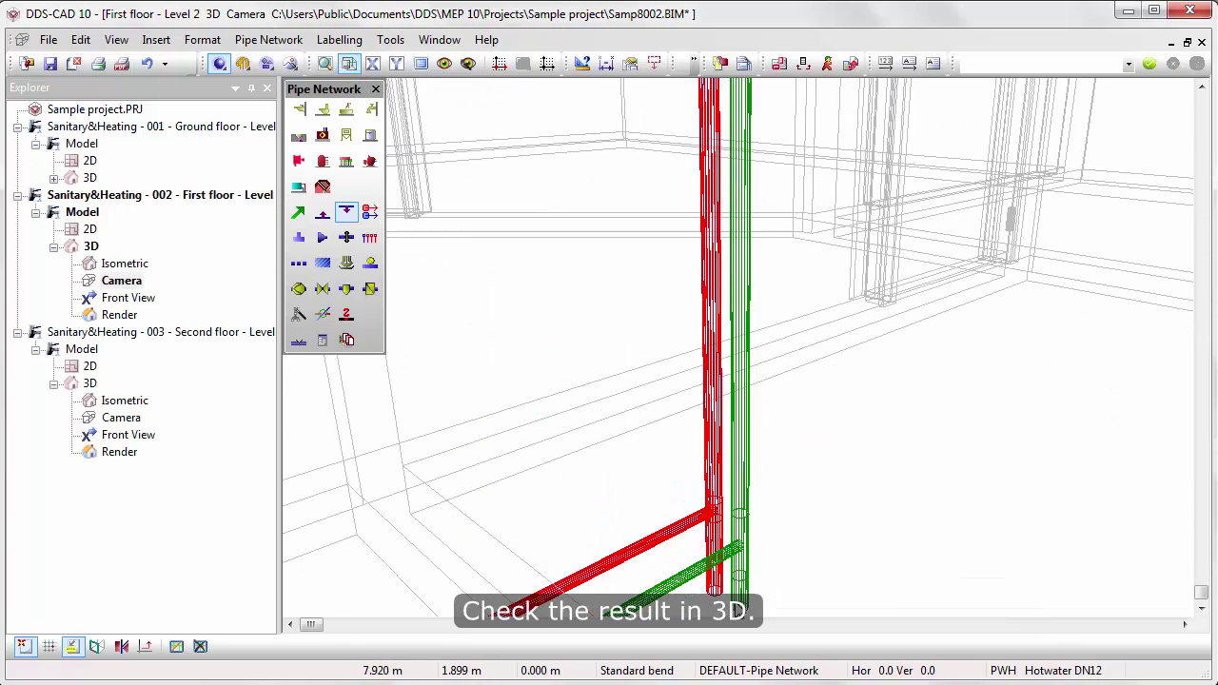
{"action": "scroll", "coordinate": [706, 495], "scroll_direction": "up", "scroll_amount": 1}
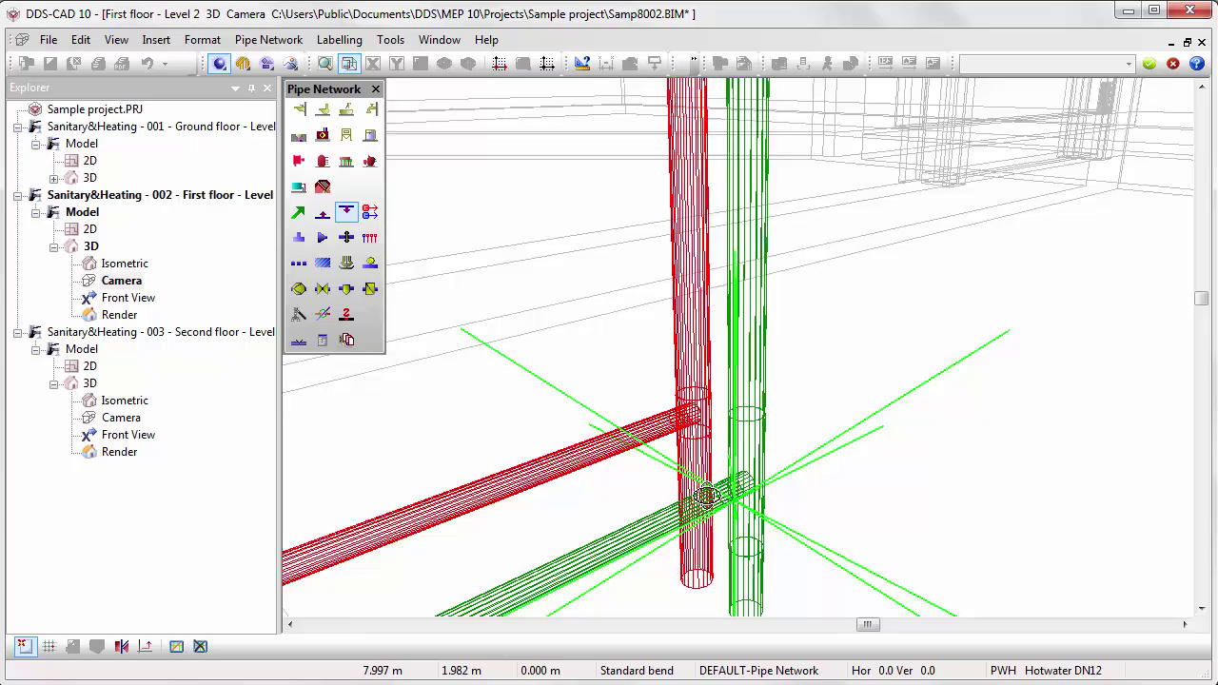
{"action": "middle_click_drag", "start_coordinate": [707, 495], "coordinate": [657, 495]}
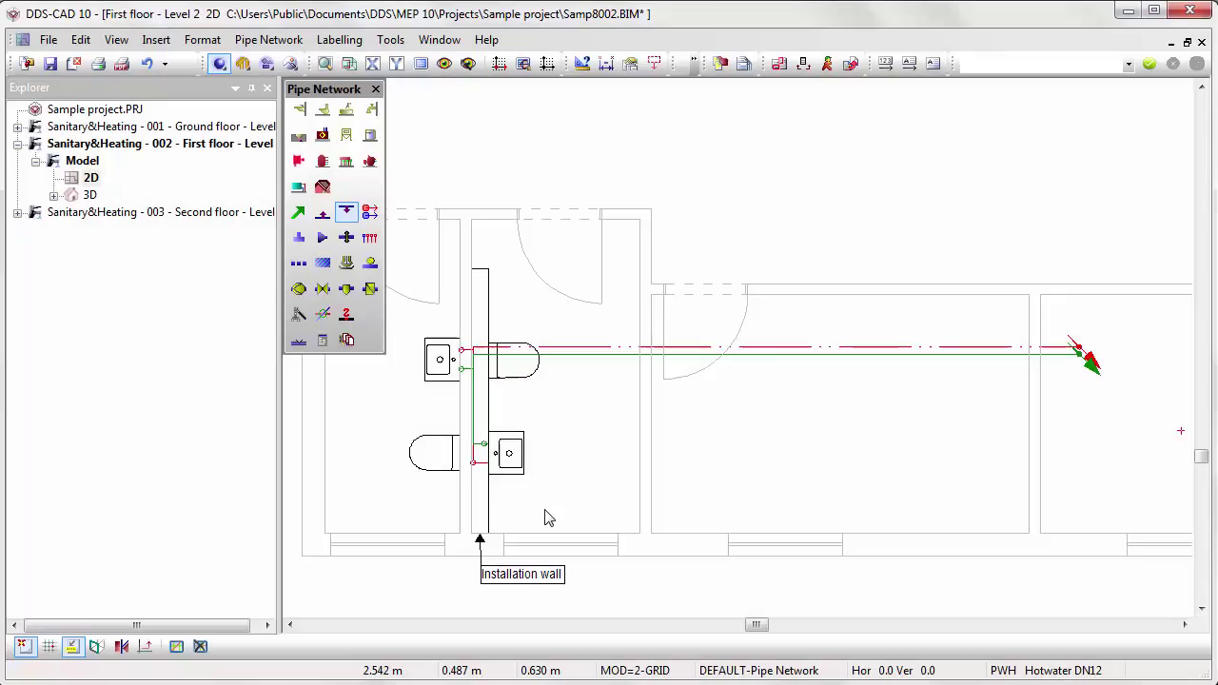
Step: Copy the complete first-floor system, including fixtures, horizontal pipes and vertical pipes, using the lower-left inner building corner as free reference point
{"action": "left_click_drag", "start_coordinate": [382, 493], "coordinate": [1133, 315]}
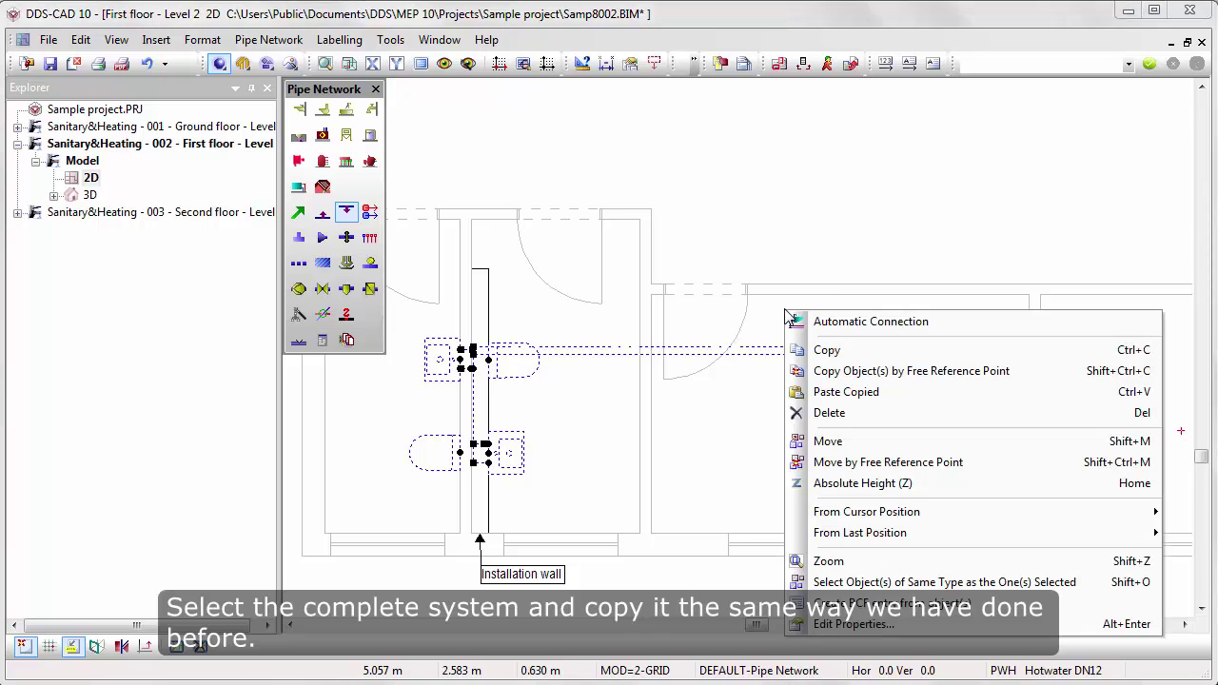
{"action": "right_click", "coordinate": [786, 312]}
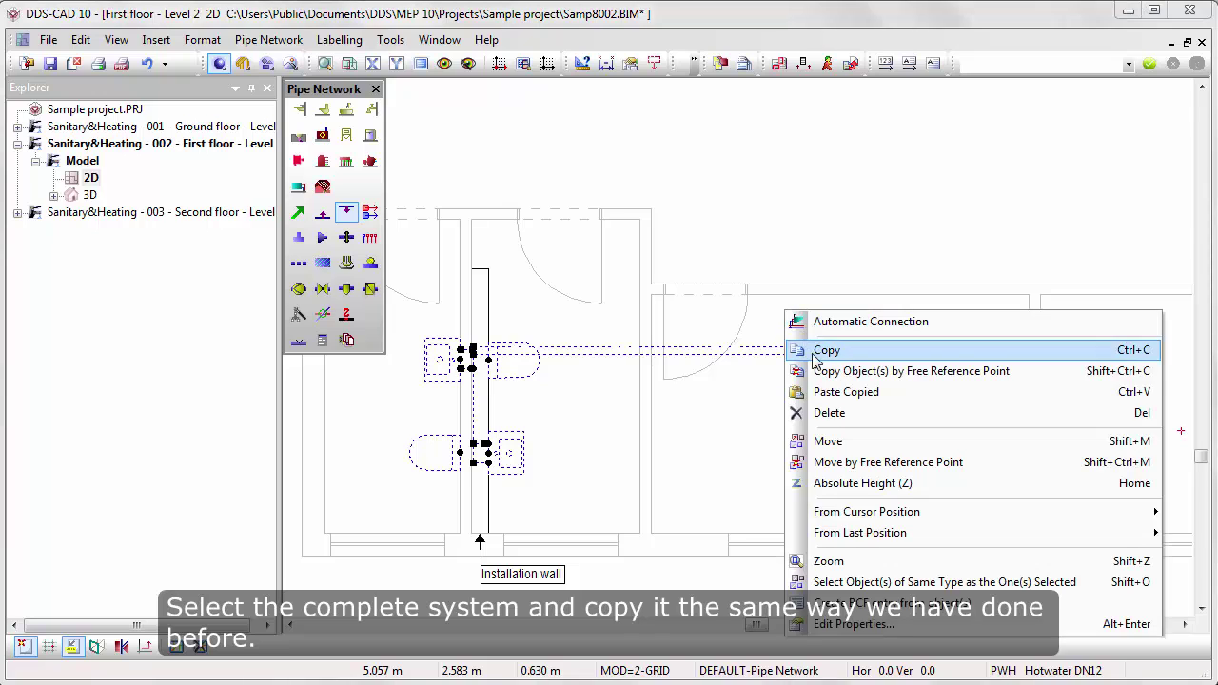
{"action": "left_click", "coordinate": [1022, 370]}
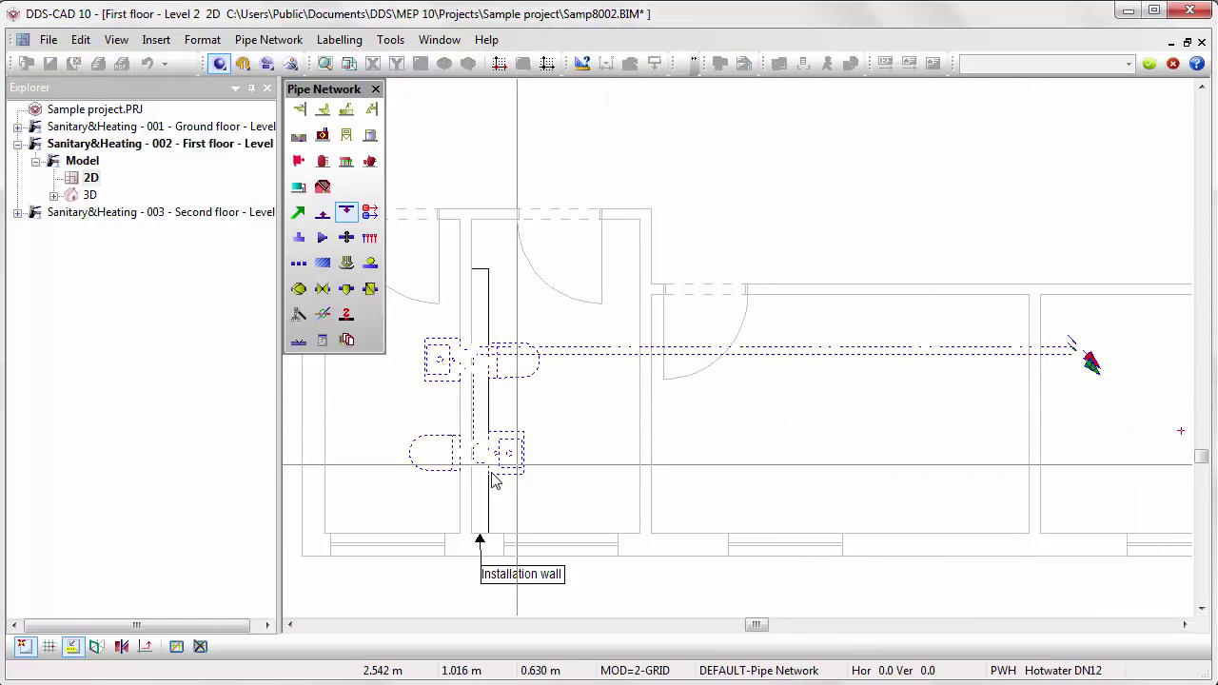
{"action": "left_click", "coordinate": [323, 534]}
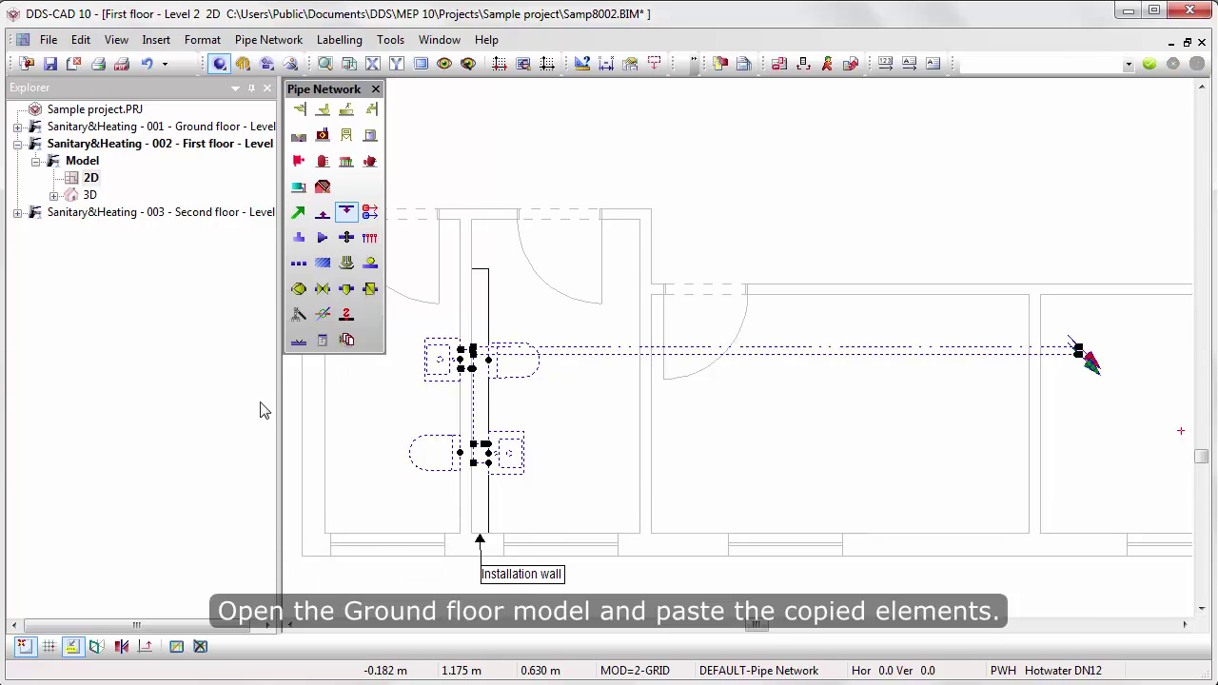
Step: Open the Ground floor - Level 1 model and paste the copied system once at the lower-left inner building corner
{"action": "double_click", "coordinate": [186, 128]}
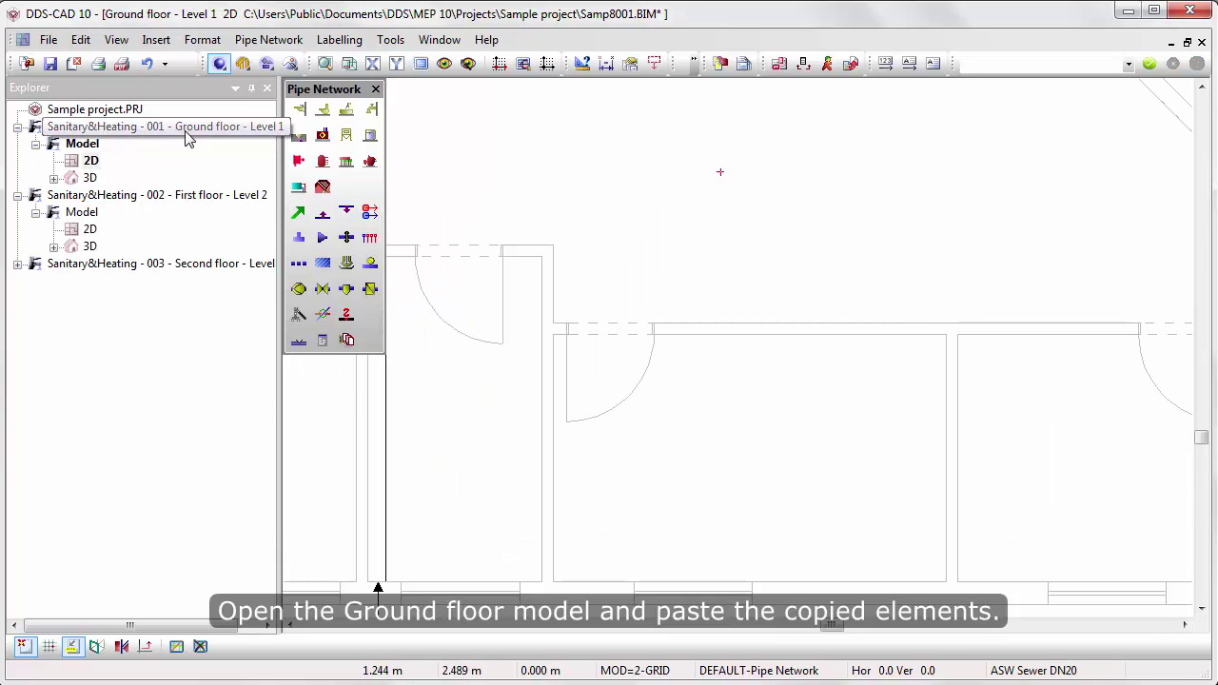
{"action": "scroll", "coordinate": [416, 503], "scroll_direction": "down", "scroll_amount": 3}
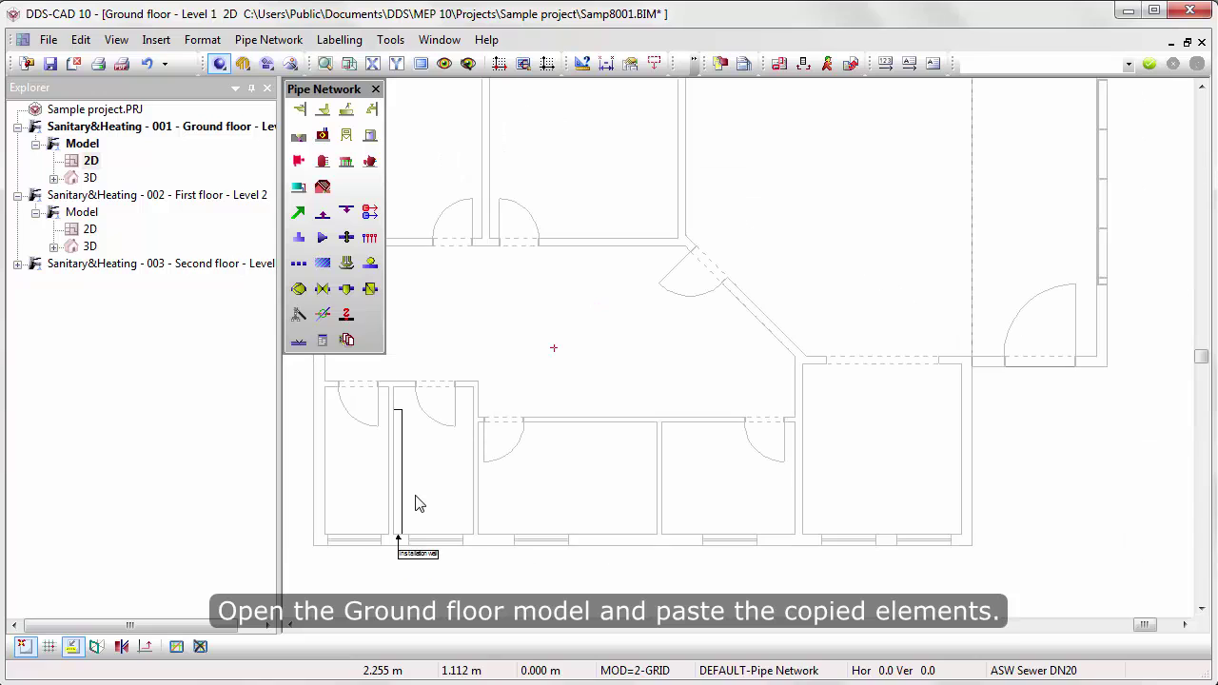
{"action": "scroll", "coordinate": [343, 524], "scroll_direction": "up", "scroll_amount": 1}
{"action": "right_click", "coordinate": [340, 526]}
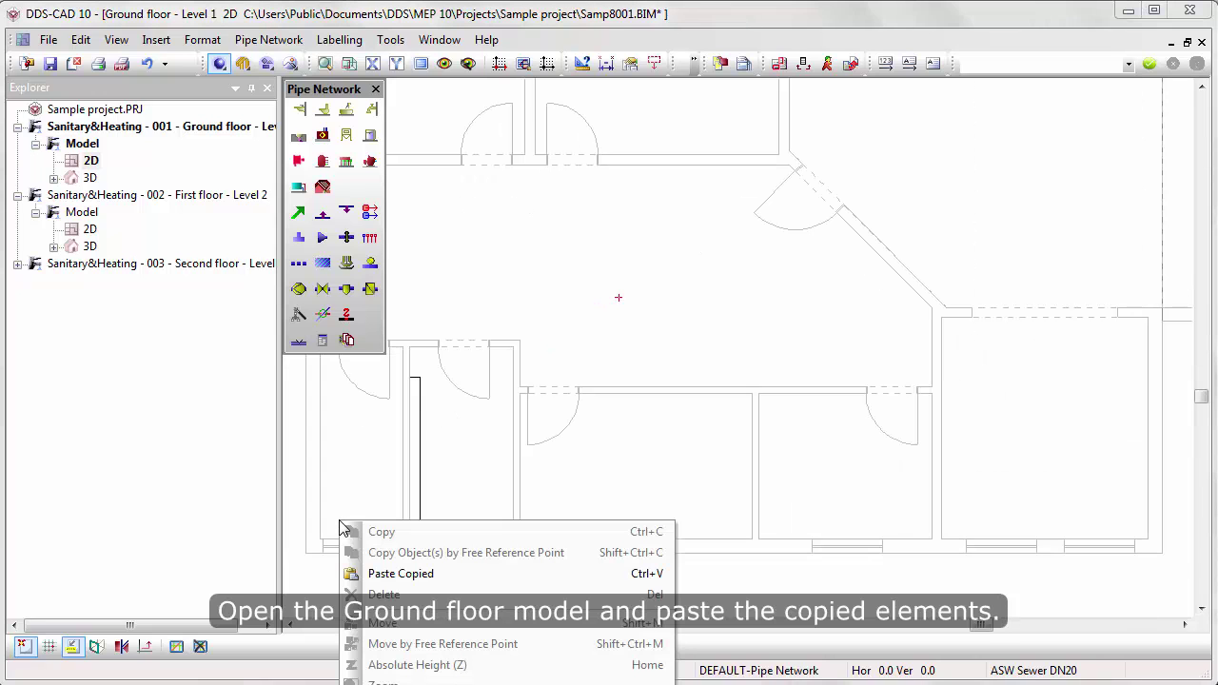
{"action": "left_click", "coordinate": [374, 572]}
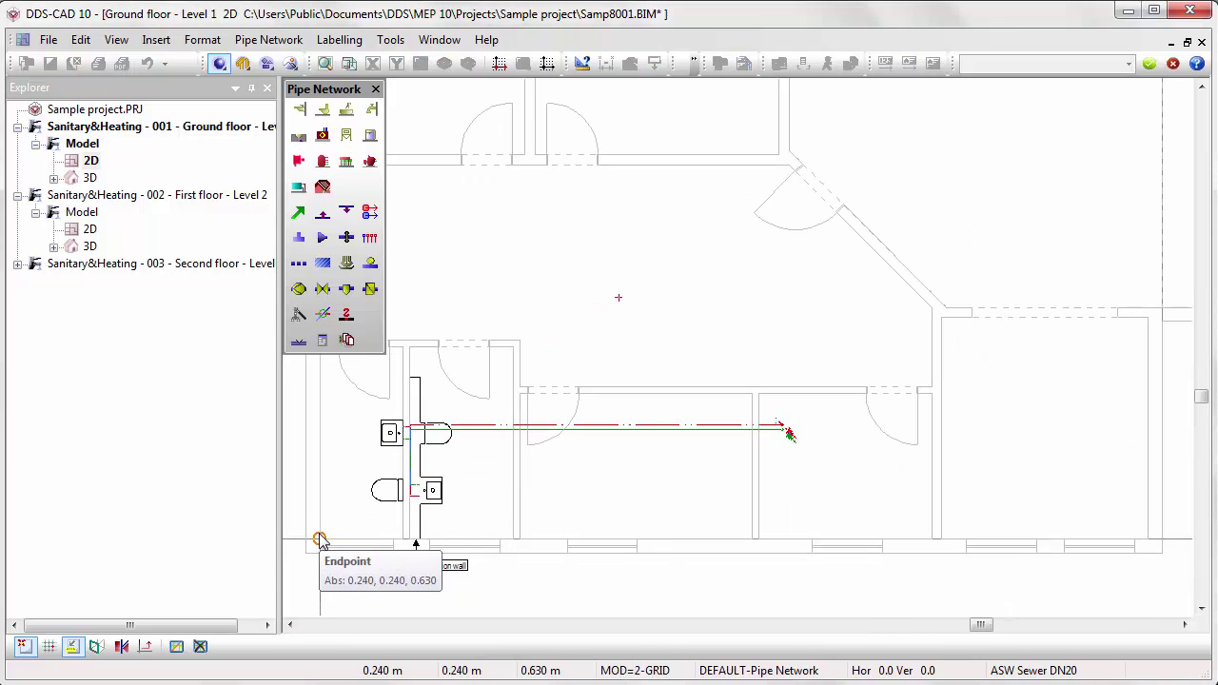
{"action": "left_click", "coordinate": [320, 540]}
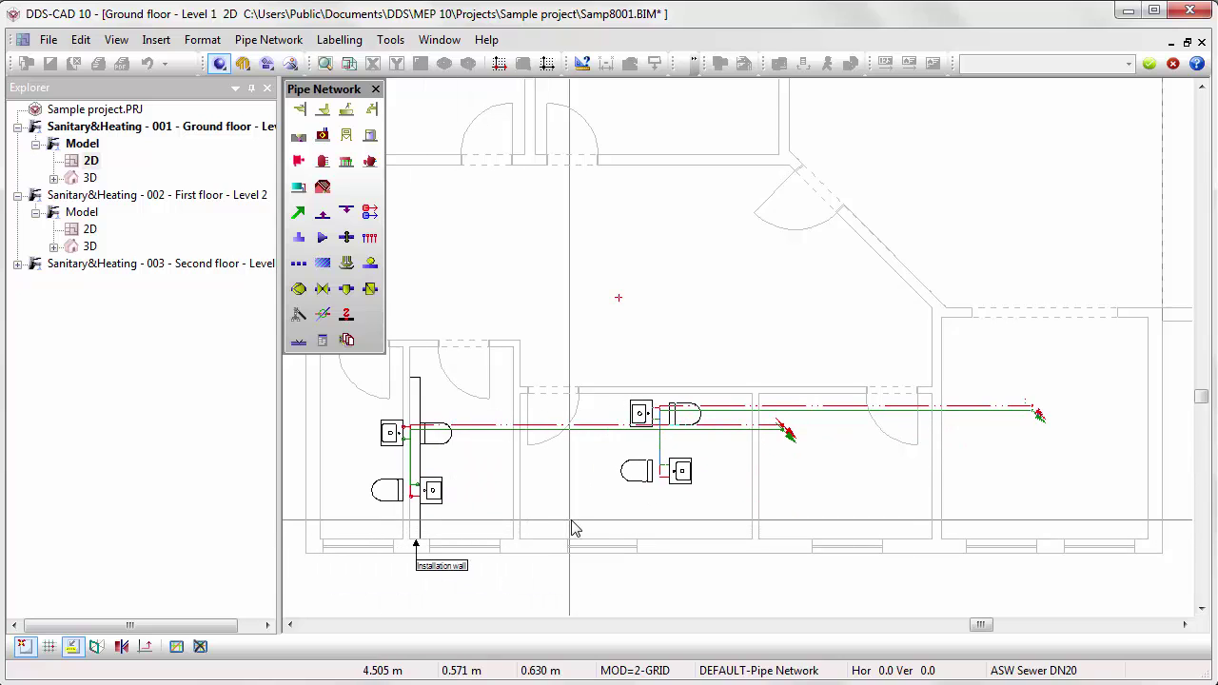
{"action": "key", "text": "Escape"}
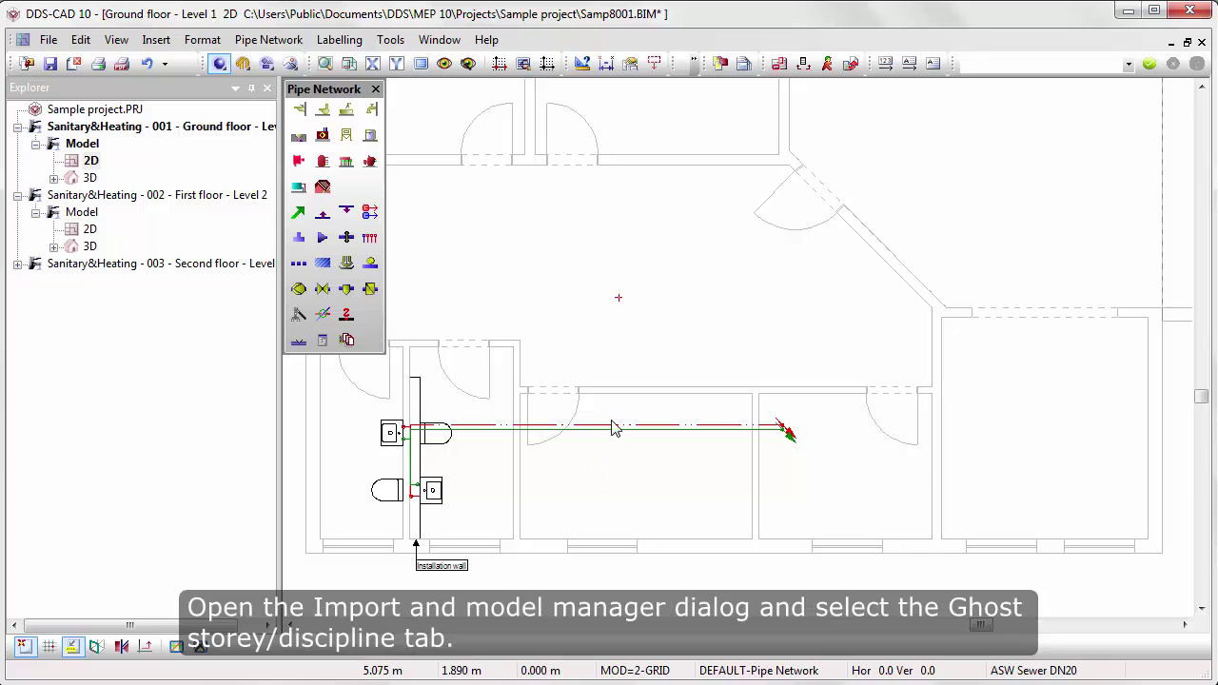
Step: Ghost the Sanitary&Heating models First floor - Level 2 and Second floor - Level 3, giving the second floor a salmon pen
{"action": "left_click", "coordinate": [717, 64]}
{"action": "left_click", "coordinate": [563, 154]}
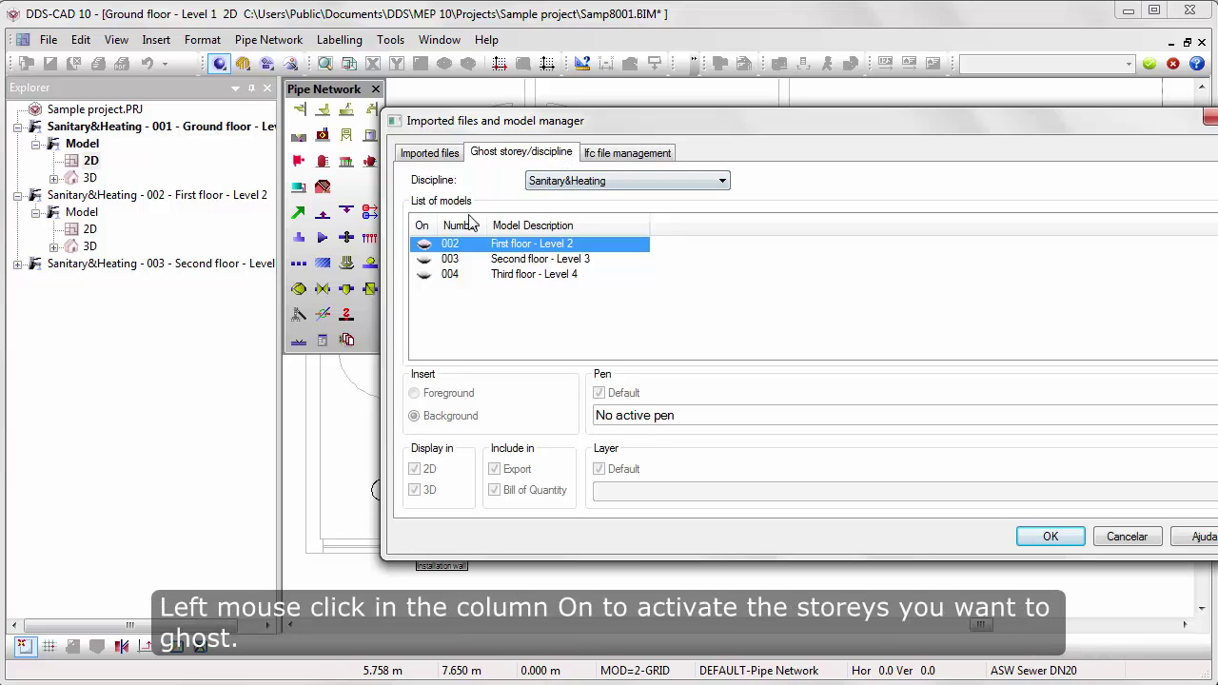
{"action": "left_click", "coordinate": [423, 243]}
{"action": "left_click", "coordinate": [423, 259]}
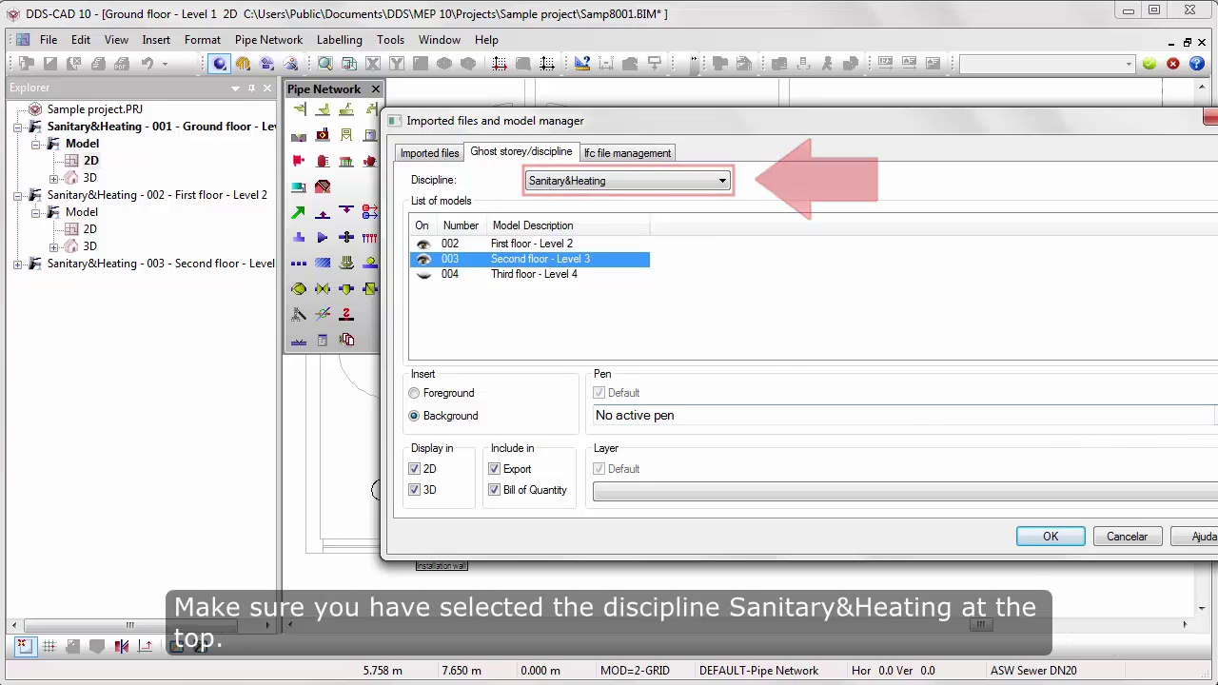
{"action": "left_click", "coordinate": [1017, 416]}
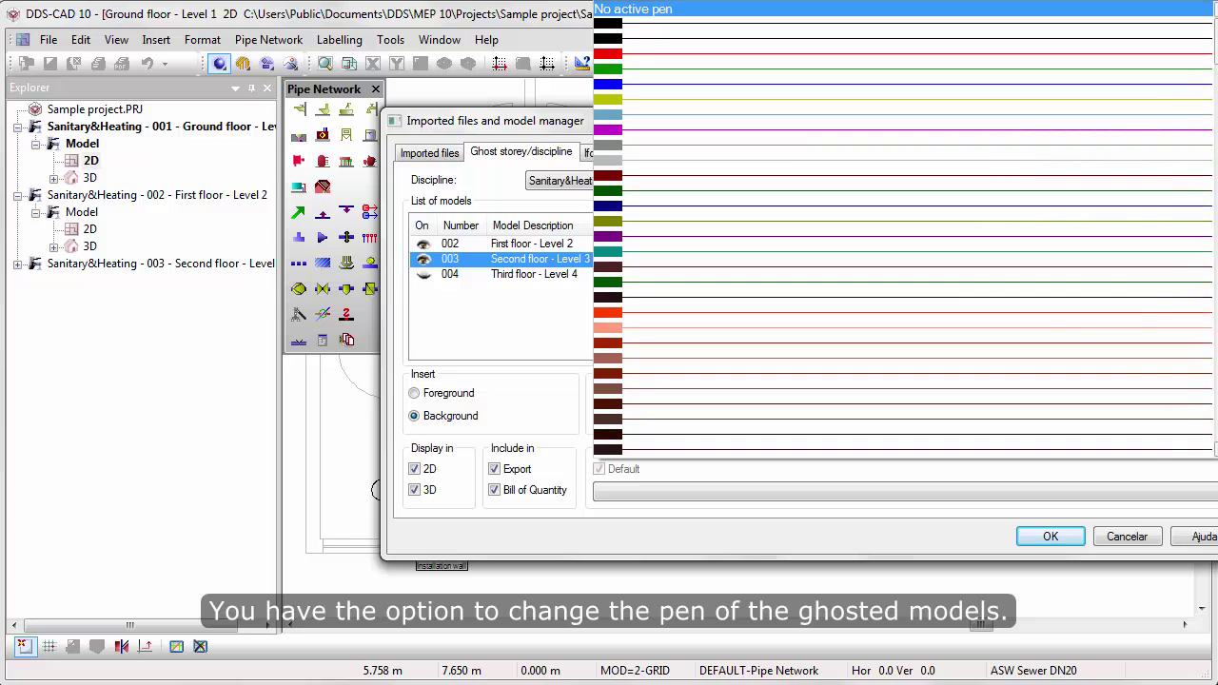
{"action": "left_click", "coordinate": [1083, 332]}
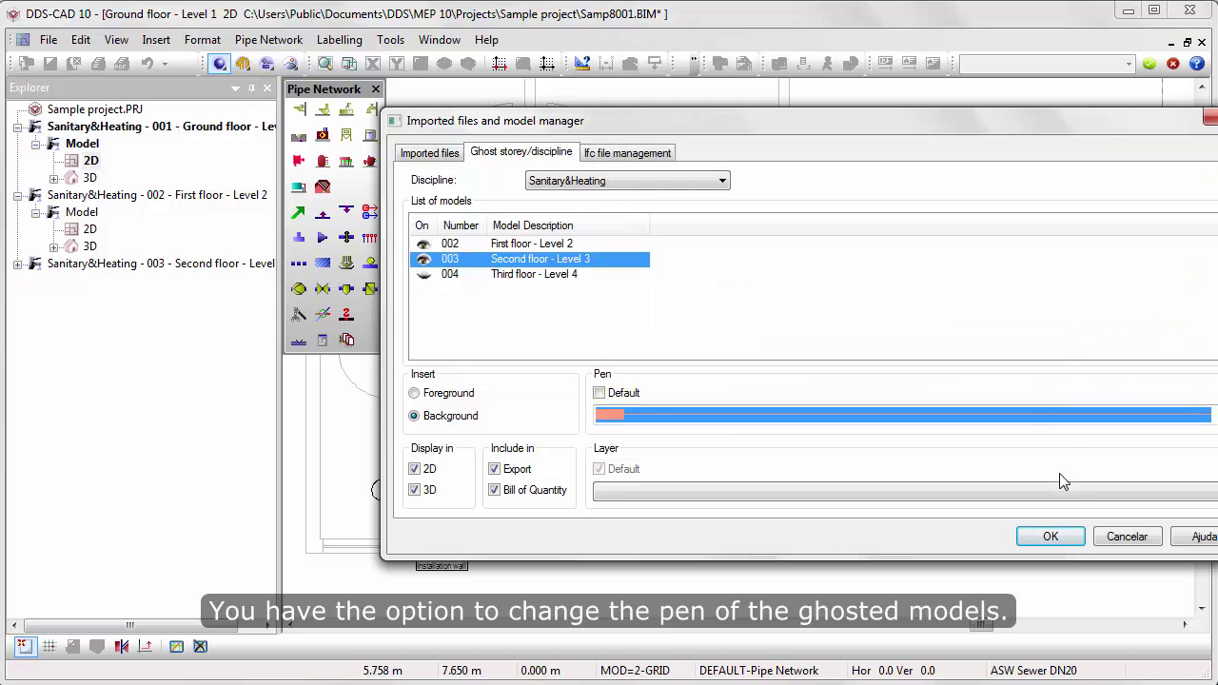
{"action": "left_click", "coordinate": [1058, 538]}
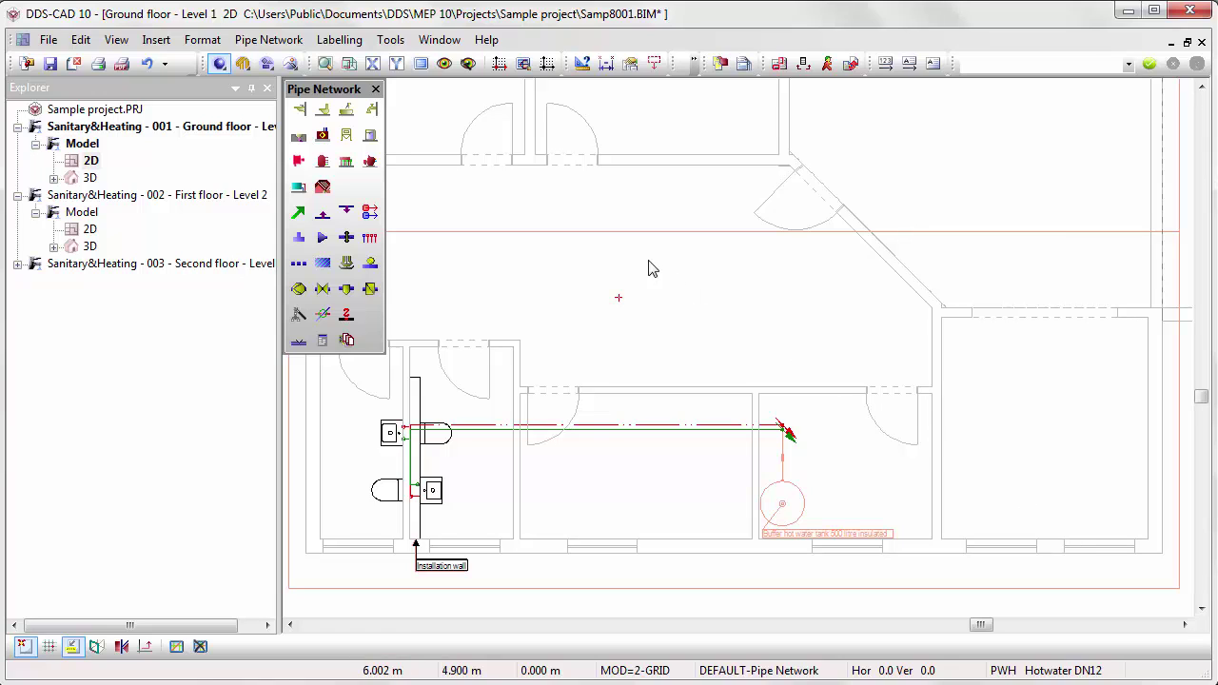
Step: In the rendered 3D view, delete the hot and cold water pipe segments below the ground-floor tees
{"action": "left_click", "coordinate": [292, 63]}
{"action": "middle_click_drag", "start_coordinate": [674, 320], "coordinate": [534, 504]}
{"action": "scroll", "coordinate": [767, 239], "scroll_direction": "up", "scroll_amount": 5}
{"action": "scroll", "coordinate": [553, 485], "scroll_direction": "up", "scroll_amount": 8}
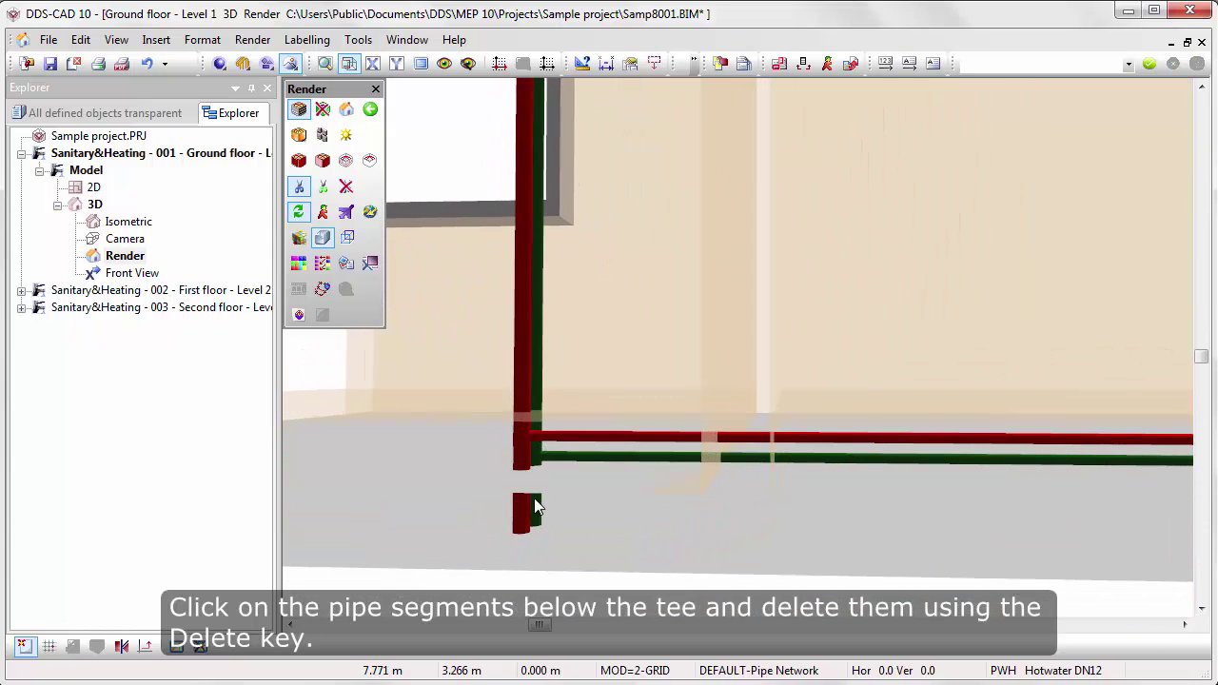
{"action": "left_click", "coordinate": [525, 510]}
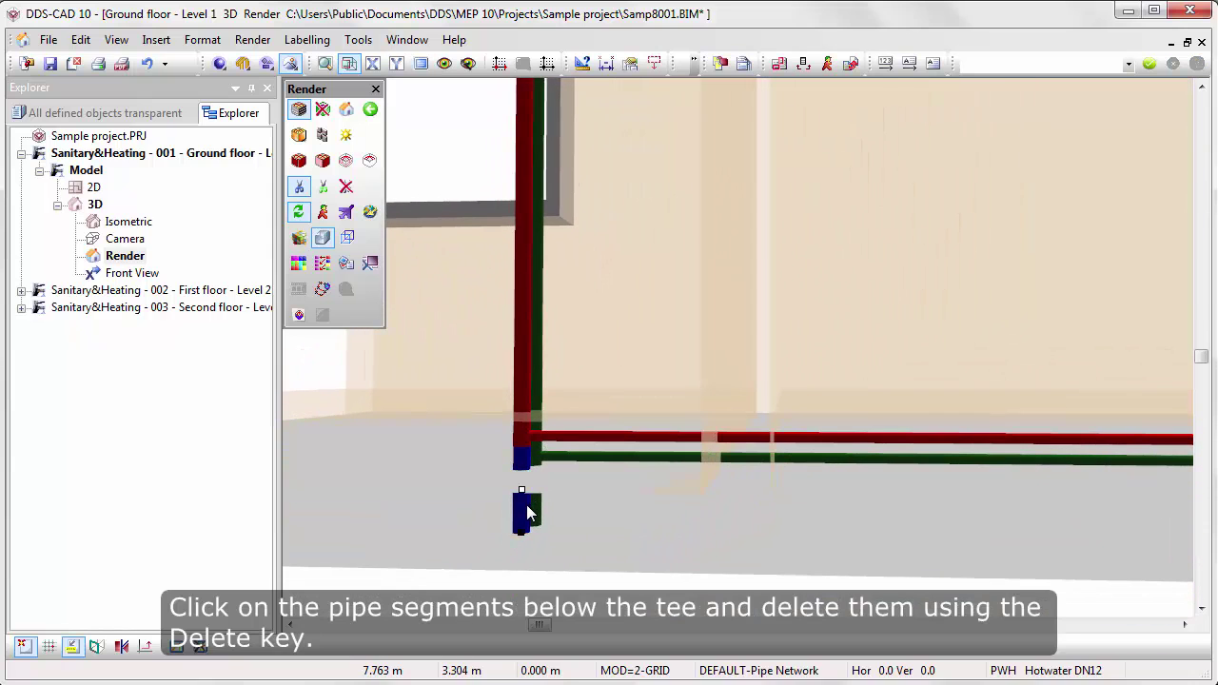
{"action": "key", "text": "Delete"}
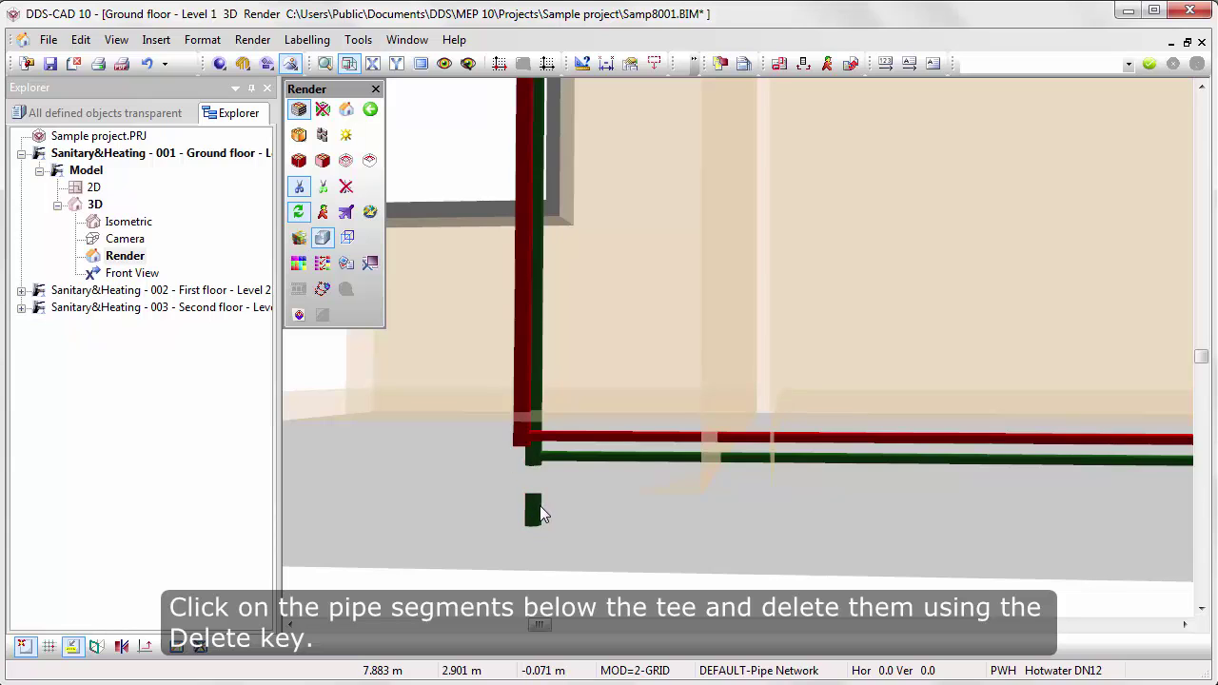
{"action": "left_click", "coordinate": [535, 511]}
{"action": "key", "text": "Delete"}
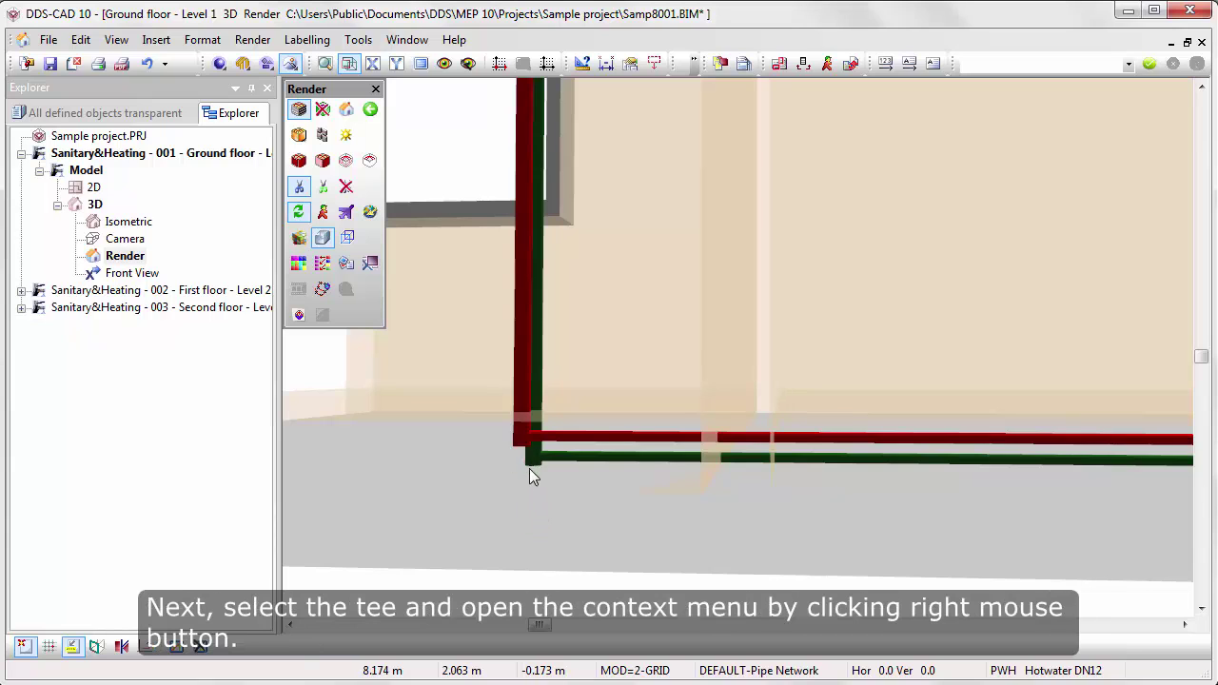
Step: Exchange the tees at the lower ends of the vertical hot and cold water pipes with bends
{"action": "scroll", "coordinate": [529, 461], "scroll_direction": "up", "scroll_amount": 2}
{"action": "left_click", "coordinate": [517, 442]}
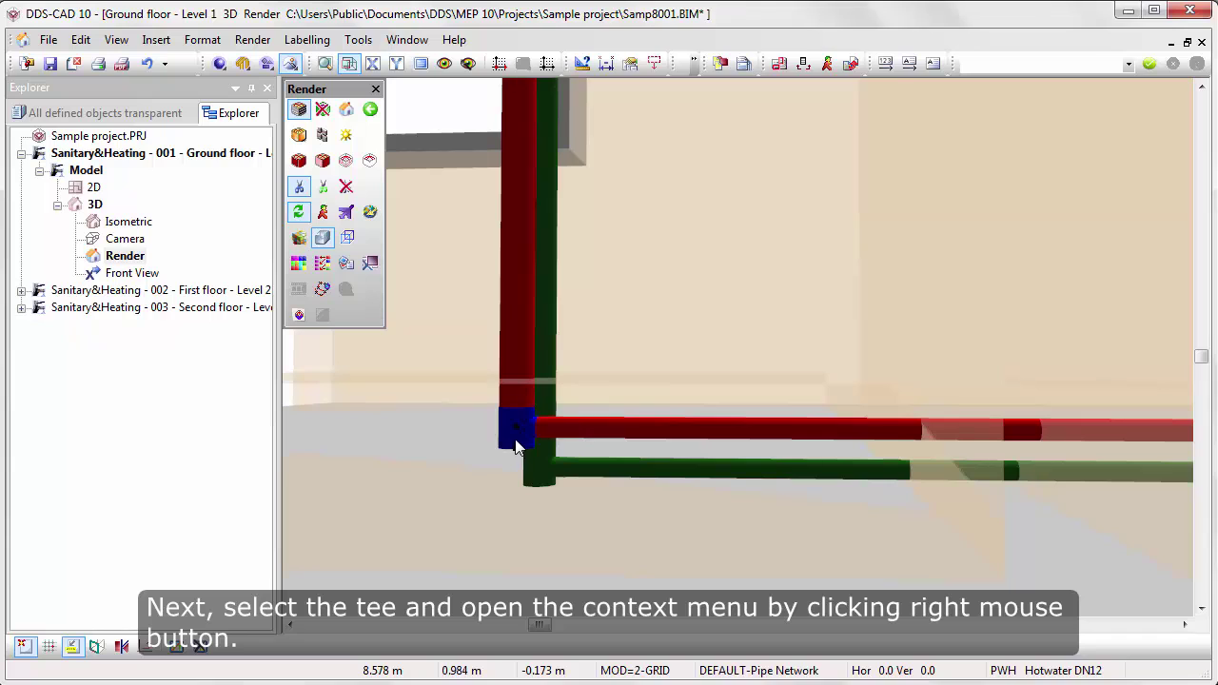
{"action": "right_click", "coordinate": [517, 444]}
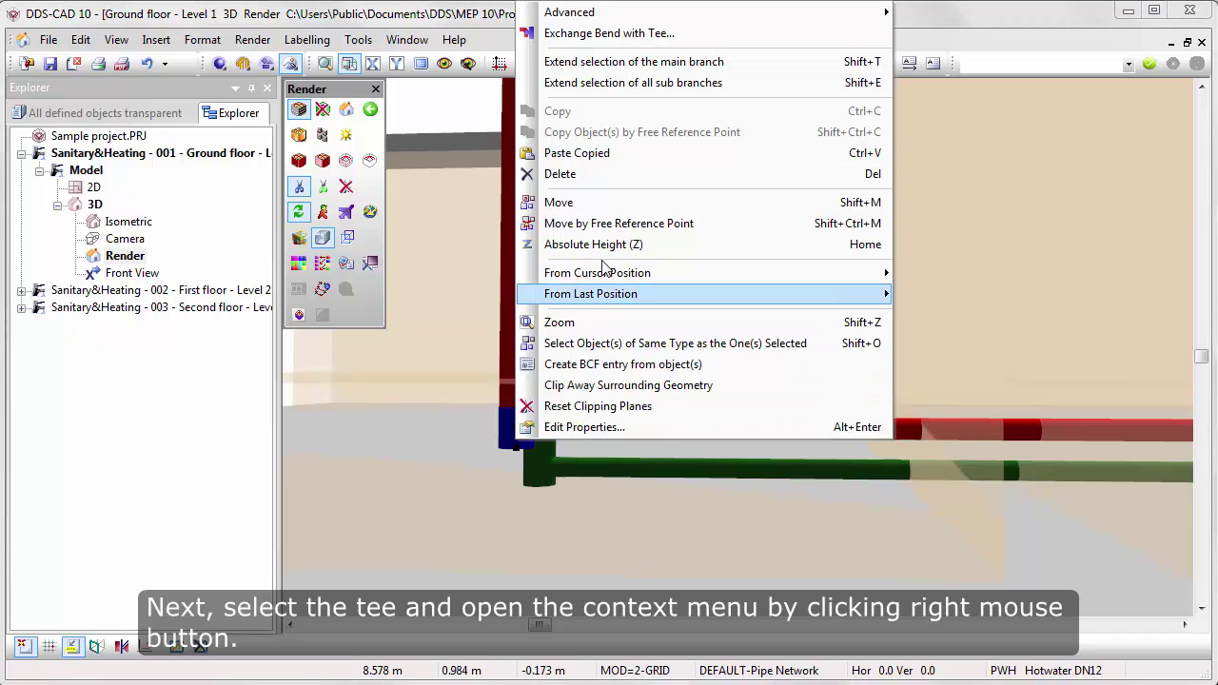
{"action": "left_click", "coordinate": [700, 35]}
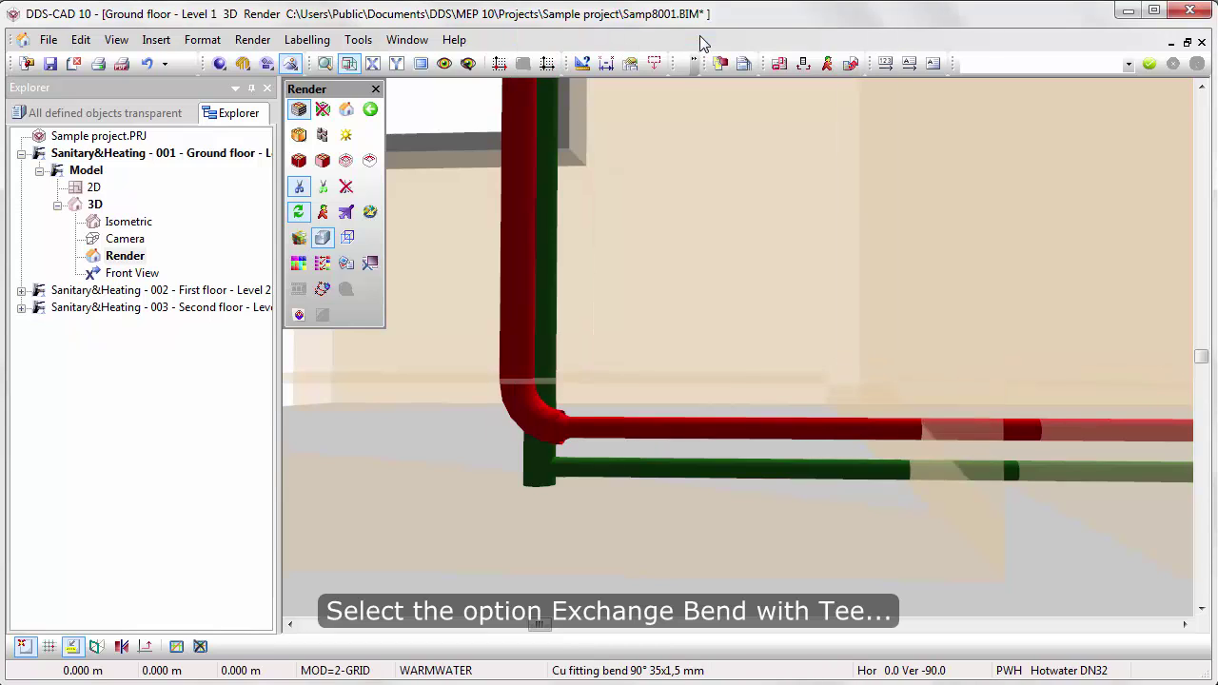
{"action": "left_click", "coordinate": [536, 480]}
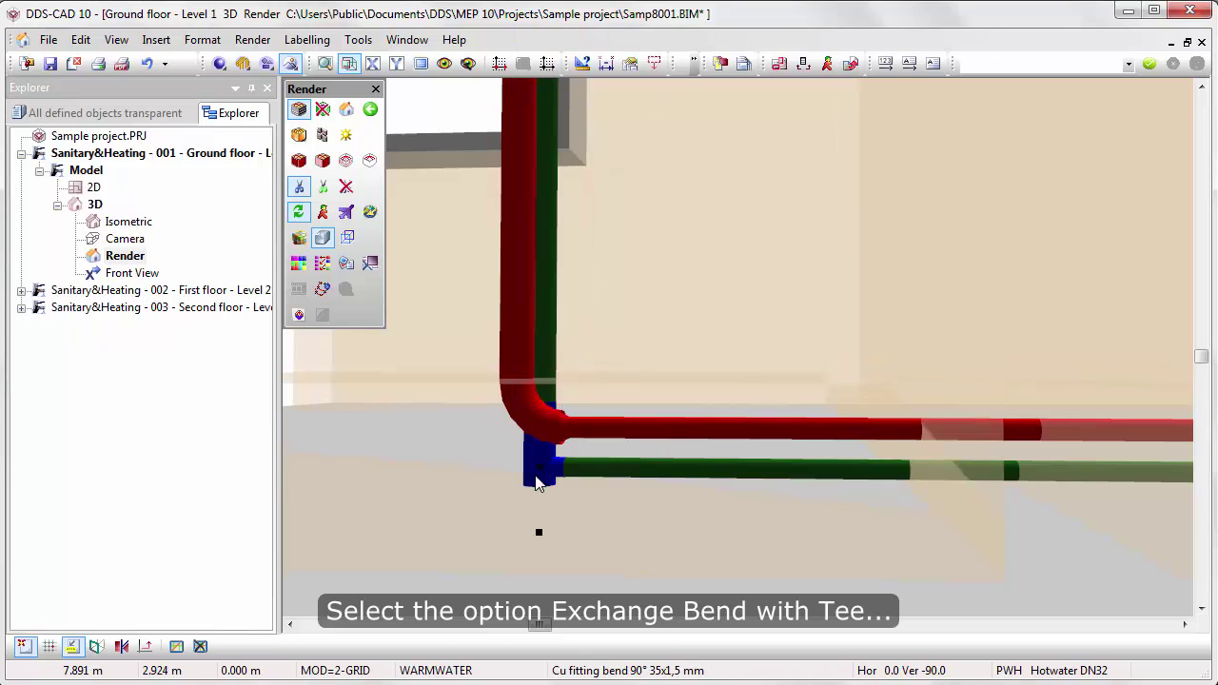
{"action": "right_click", "coordinate": [536, 480]}
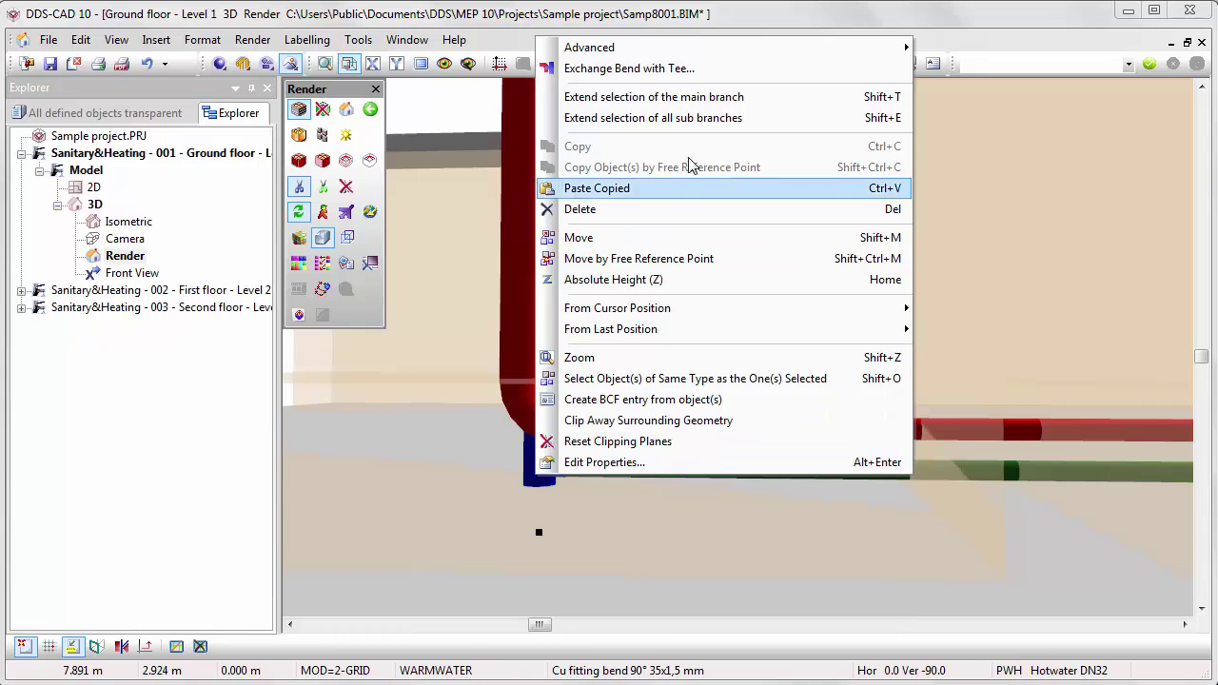
{"action": "left_click", "coordinate": [727, 70]}
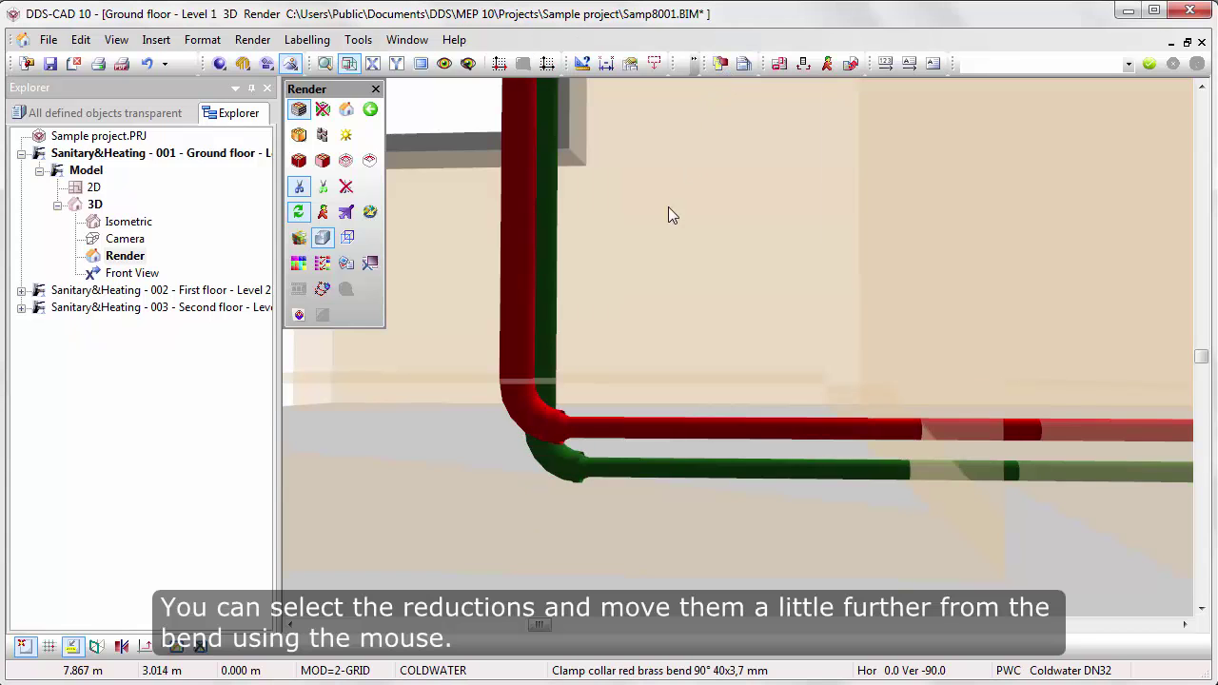
Step: Move the reducers on the horizontal hot and cold water pipes slightly further away from the new bends
{"action": "scroll", "coordinate": [574, 438], "scroll_direction": "up", "scroll_amount": 3}
{"action": "left_click", "coordinate": [560, 431]}
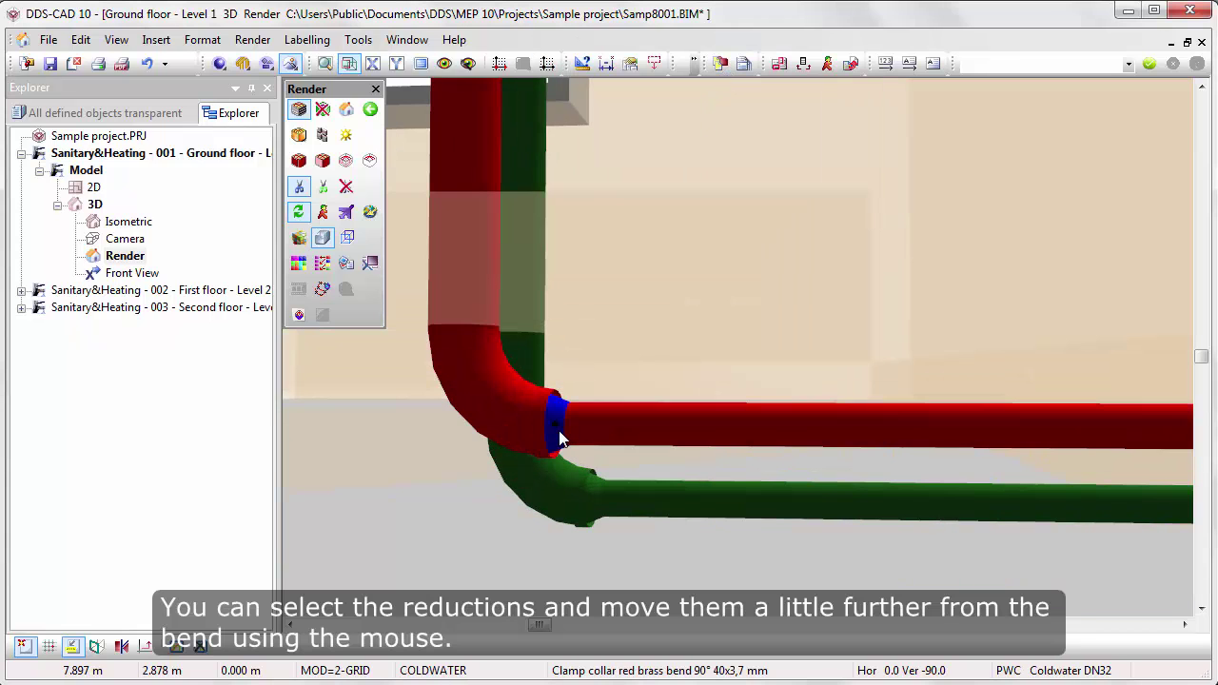
{"action": "left_click_drag", "start_coordinate": [558, 428], "coordinate": [568, 428]}
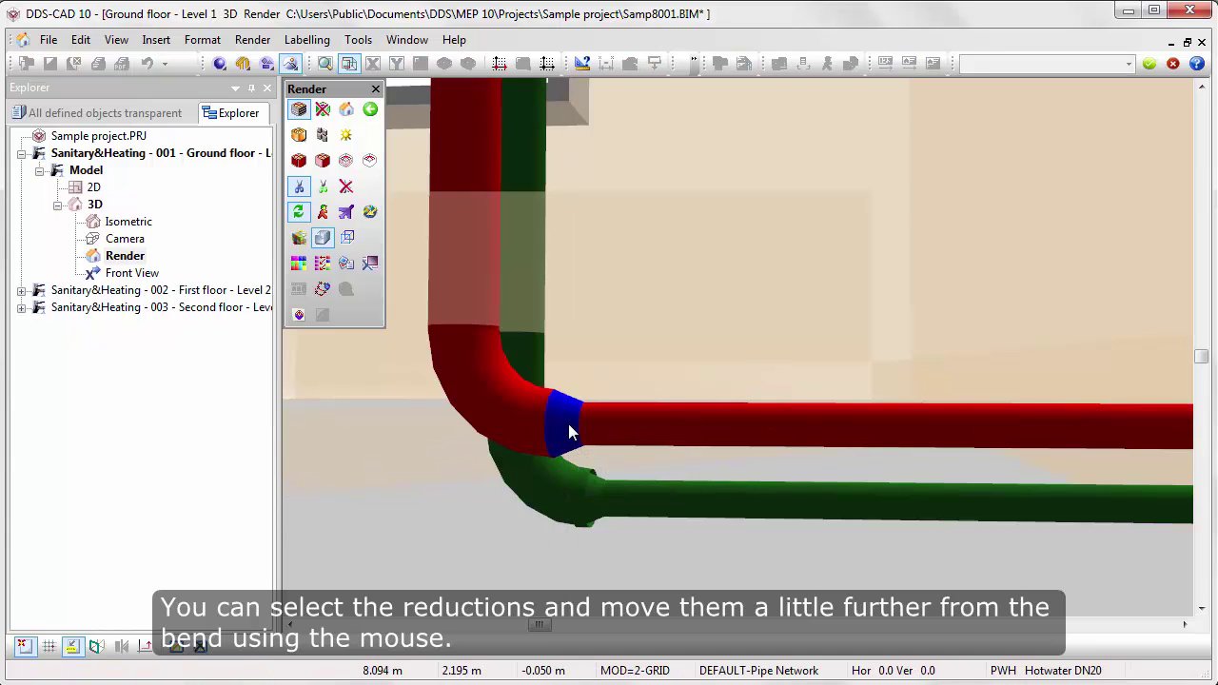
{"action": "left_click", "coordinate": [595, 489]}
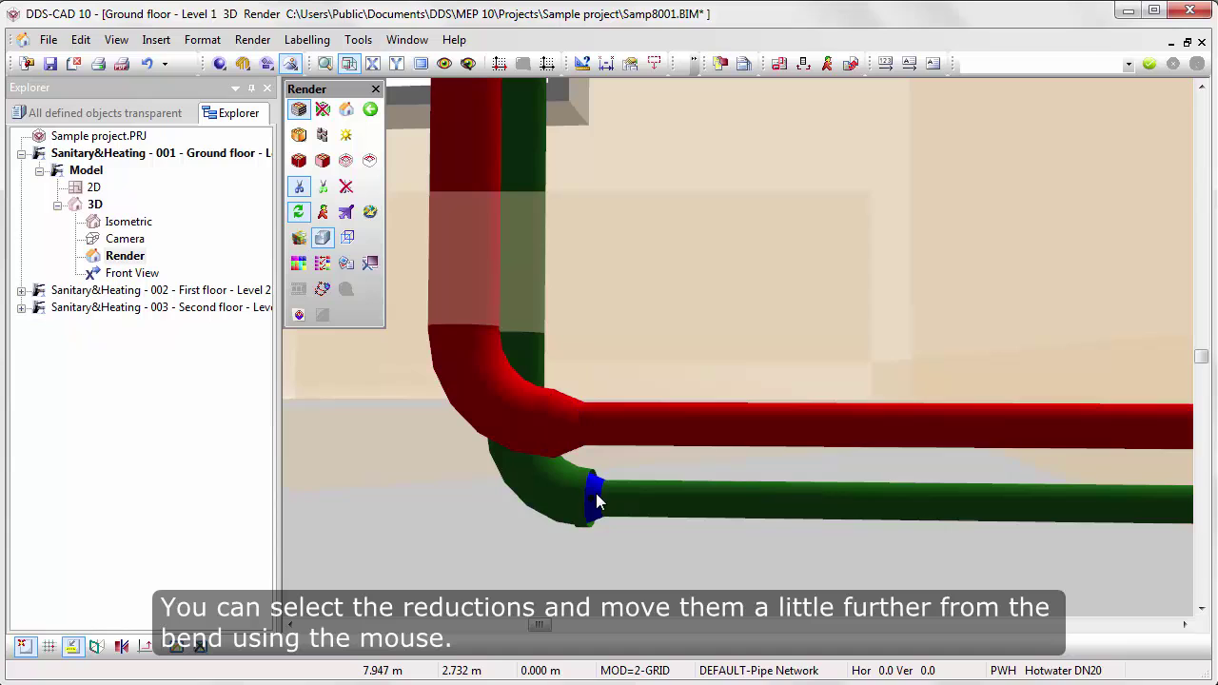
{"action": "mouse_move", "coordinate": [595, 492]}
{"action": "left_mouse_down"}
{"action": "mouse_move", "coordinate": [594, 508]}
{"action": "mouse_move", "coordinate": [602, 500]}
{"action": "left_mouse_up"}
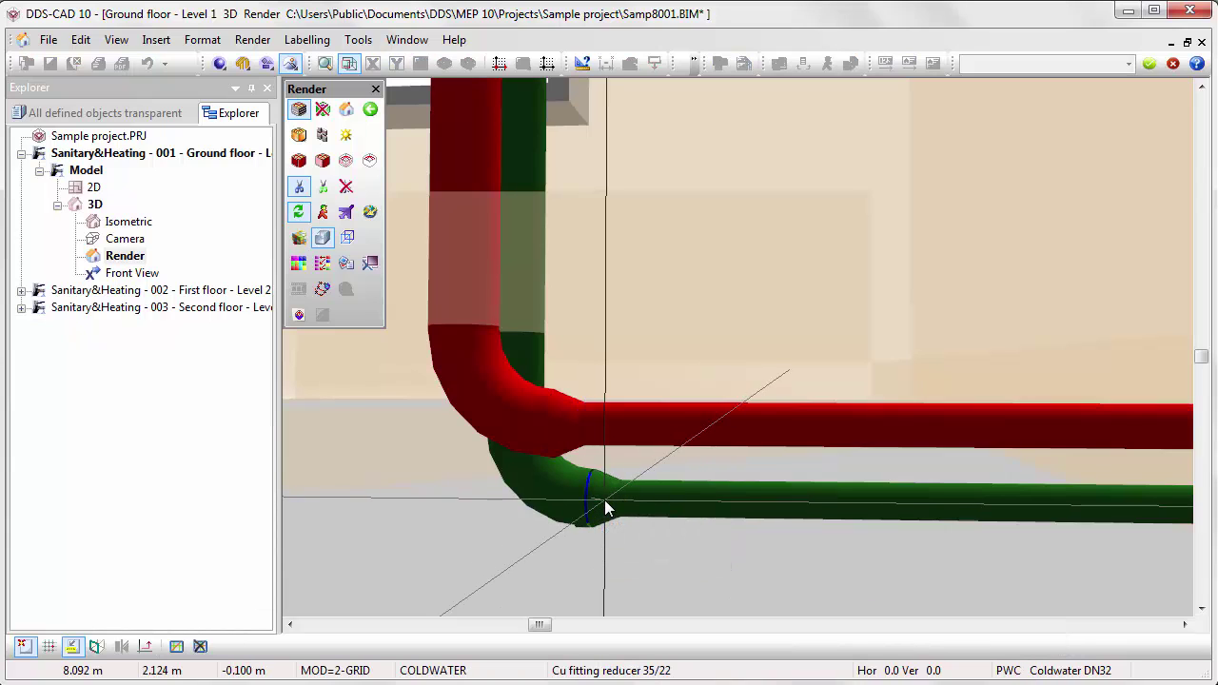
{"action": "left_click", "coordinate": [602, 500]}
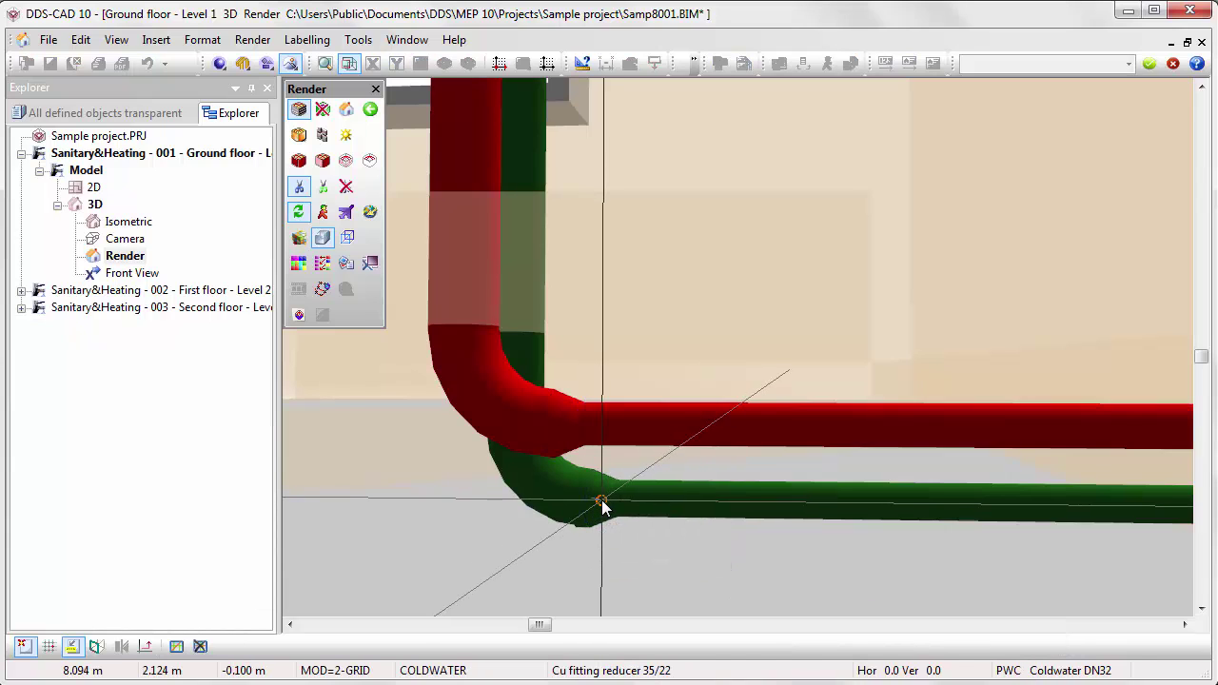
{"action": "left_click", "coordinate": [623, 550]}
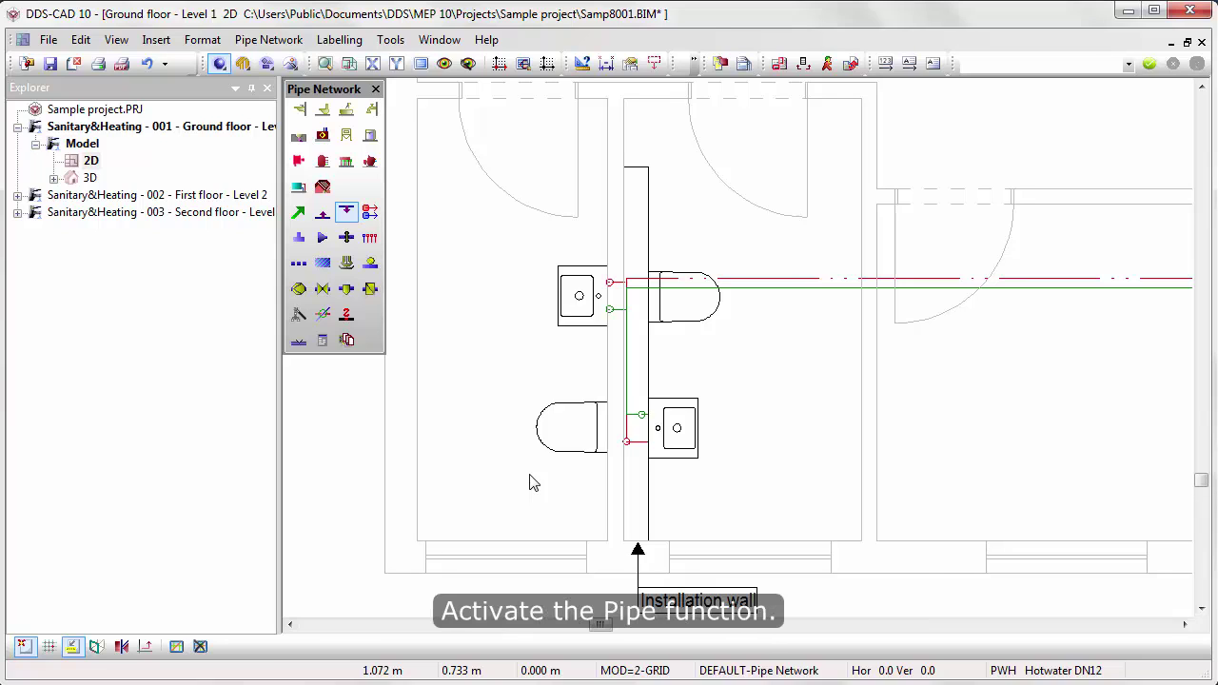
Step: Start a pipe at the lower end of the installation wall as Domestic Water, ASW Sewer, Sewage HT, DN 100, coming from the floor above
{"action": "left_click", "coordinate": [300, 214]}
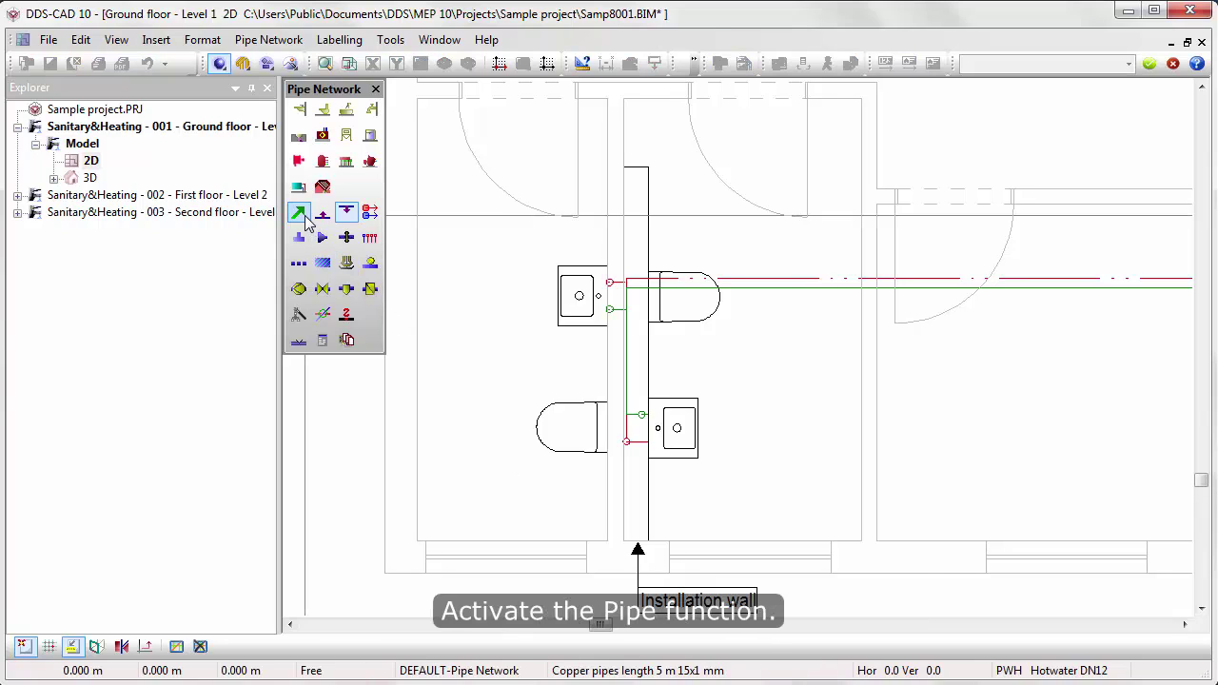
{"action": "left_click", "coordinate": [636, 523]}
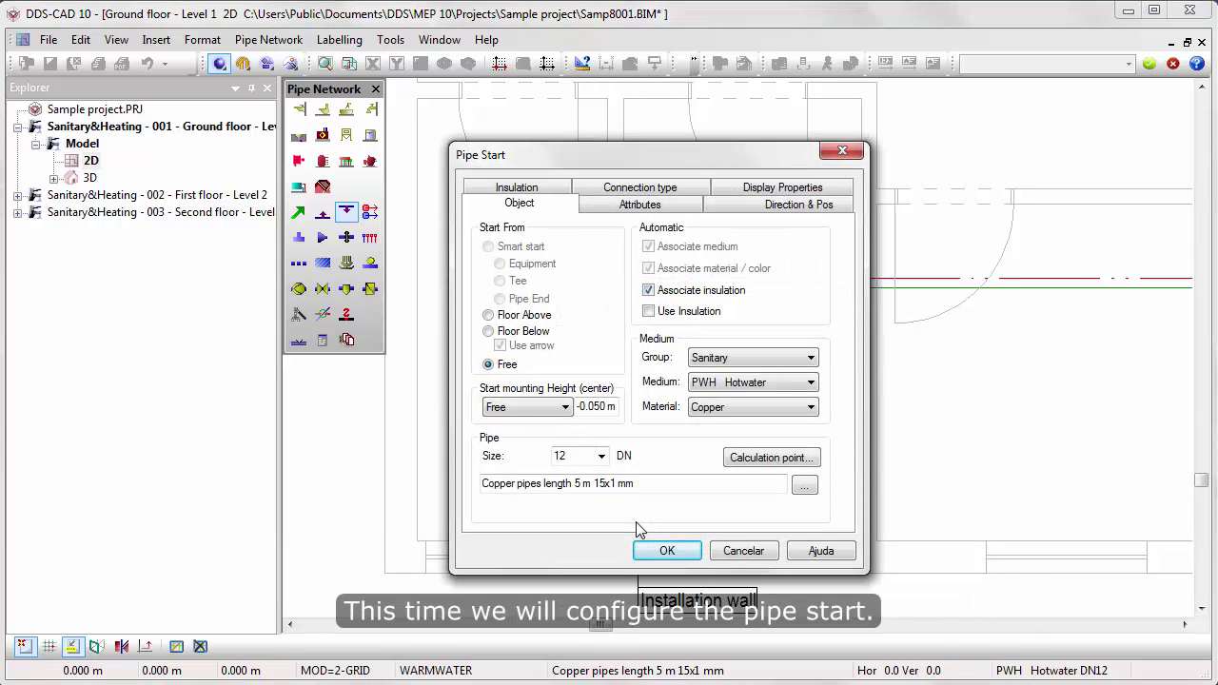
{"action": "left_click", "coordinate": [814, 363]}
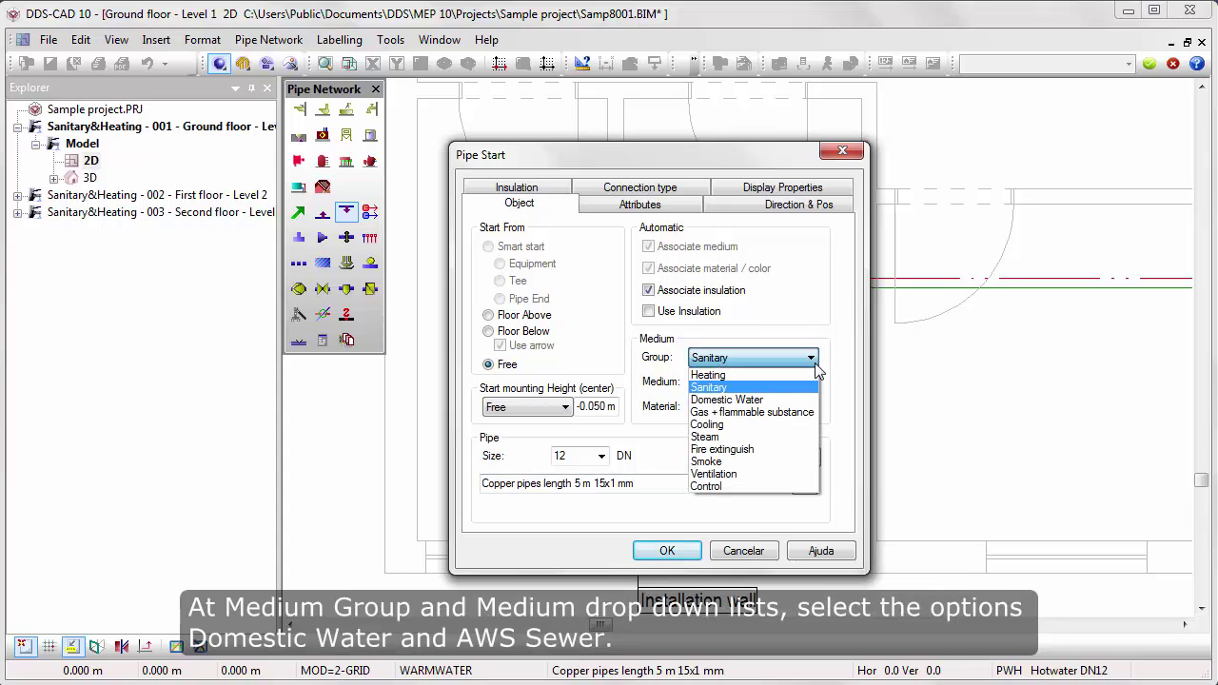
{"action": "left_click", "coordinate": [809, 400]}
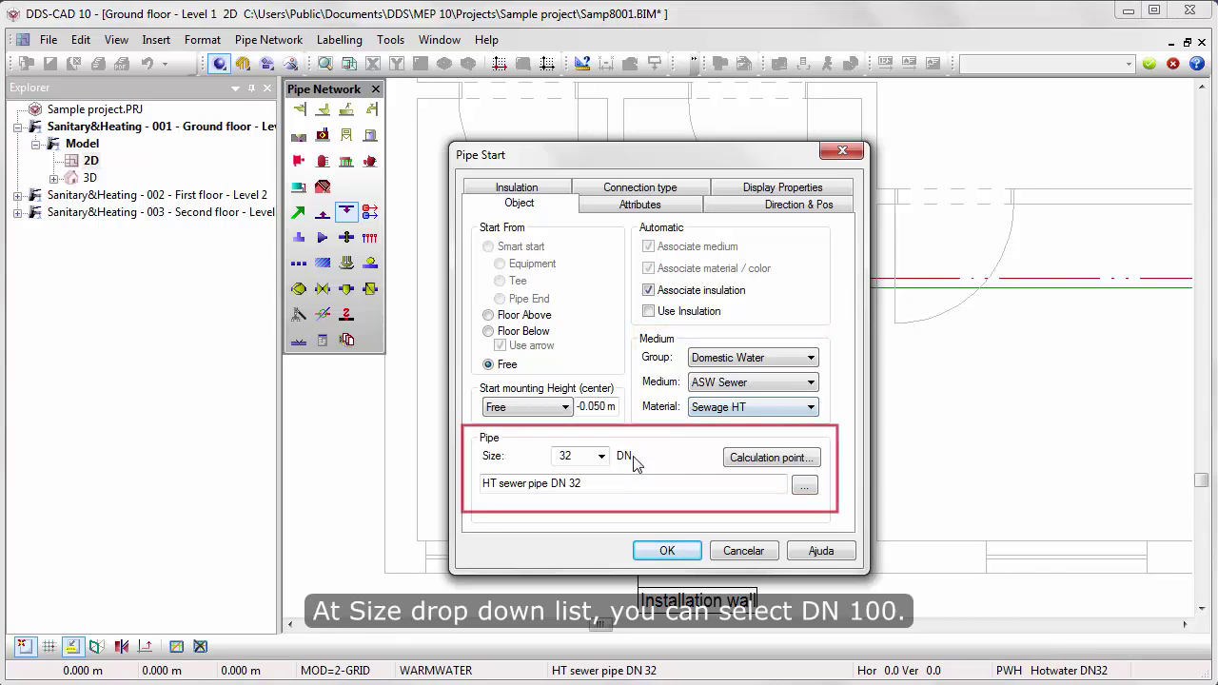
{"action": "left_click", "coordinate": [601, 457]}
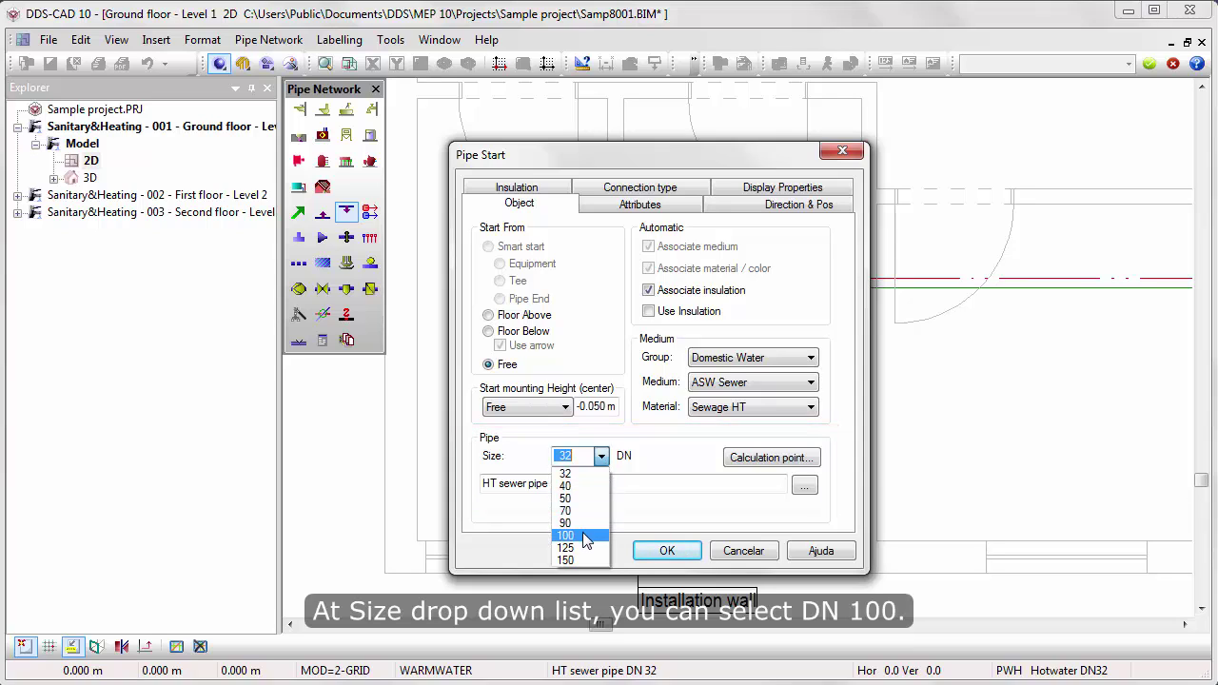
{"action": "left_click", "coordinate": [586, 538]}
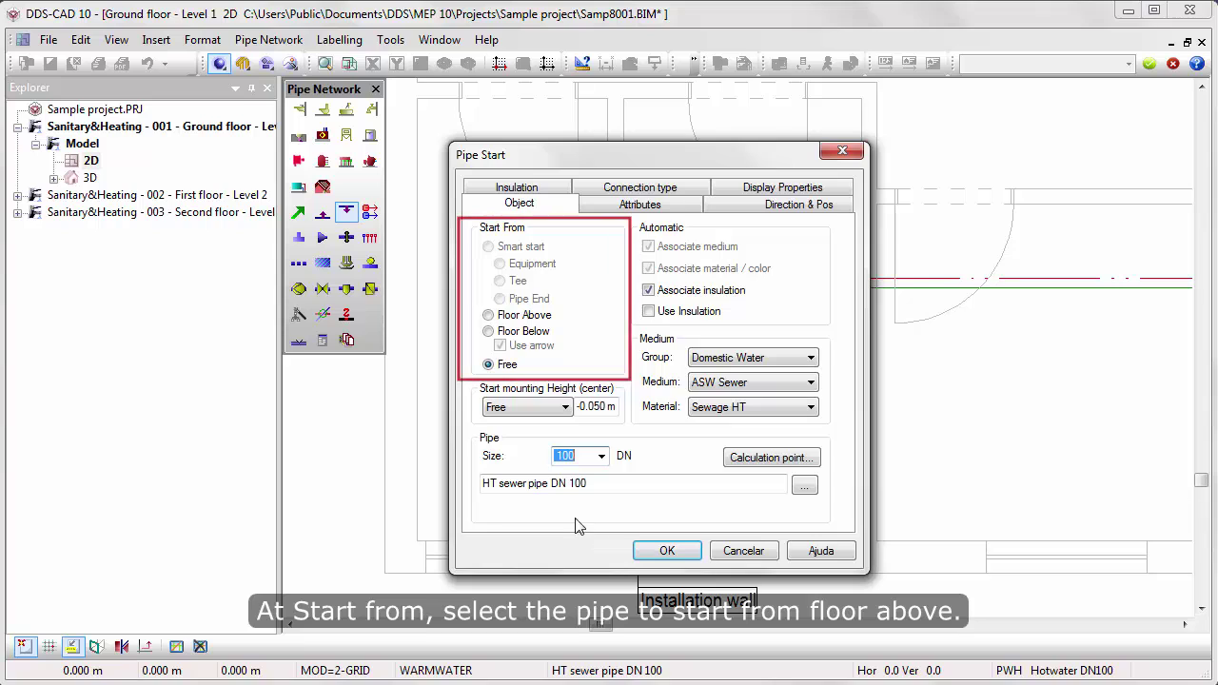
{"action": "left_click", "coordinate": [488, 315]}
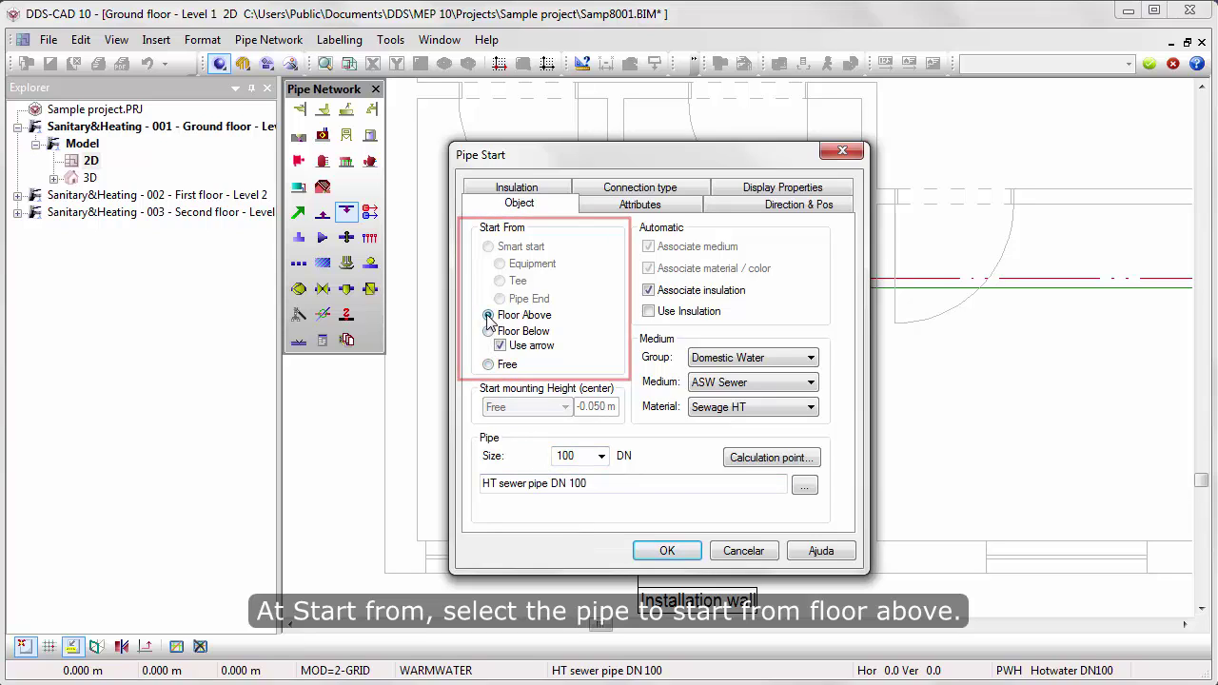
Step: Activate a fall of 1:-100 for the sewer pipe and run it vertically down to the floor
{"action": "left_click", "coordinate": [734, 209]}
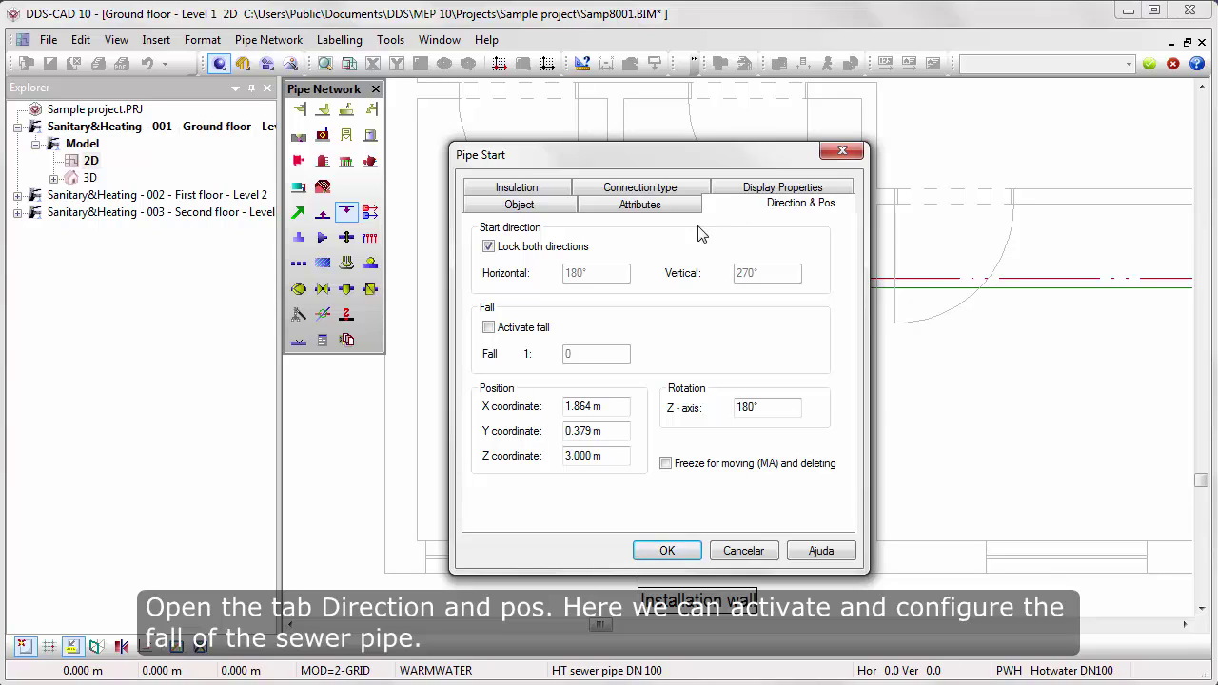
{"action": "left_click", "coordinate": [489, 328]}
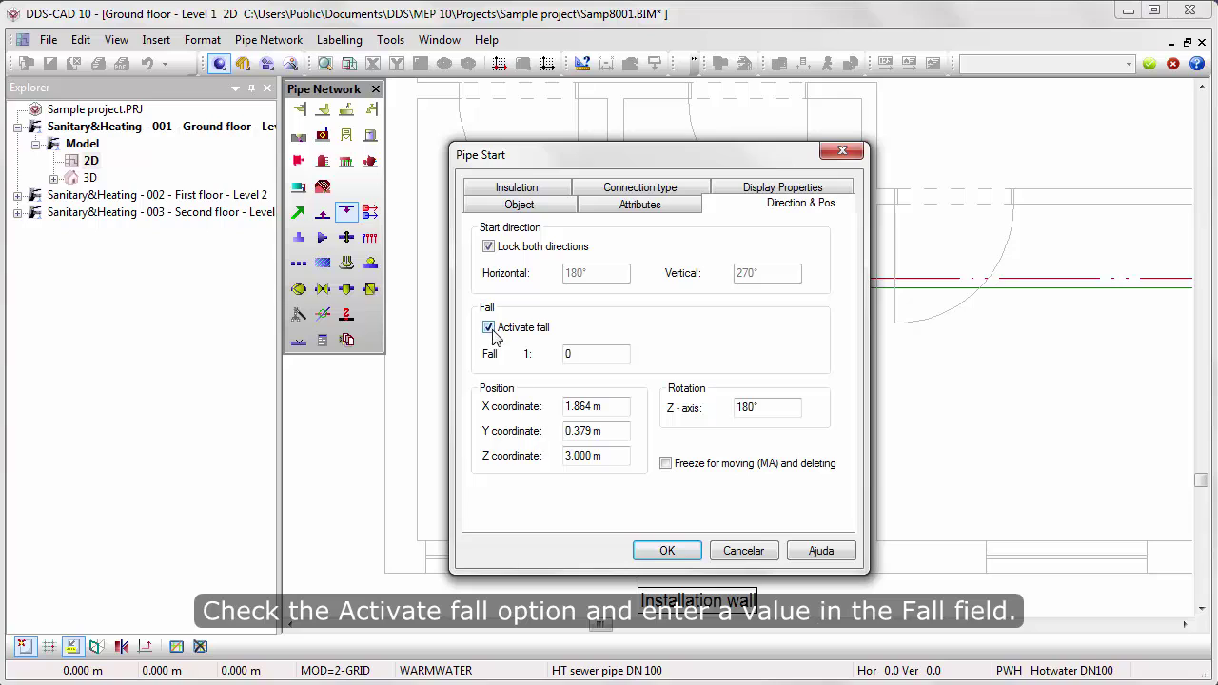
{"action": "left_click", "coordinate": [574, 353]}
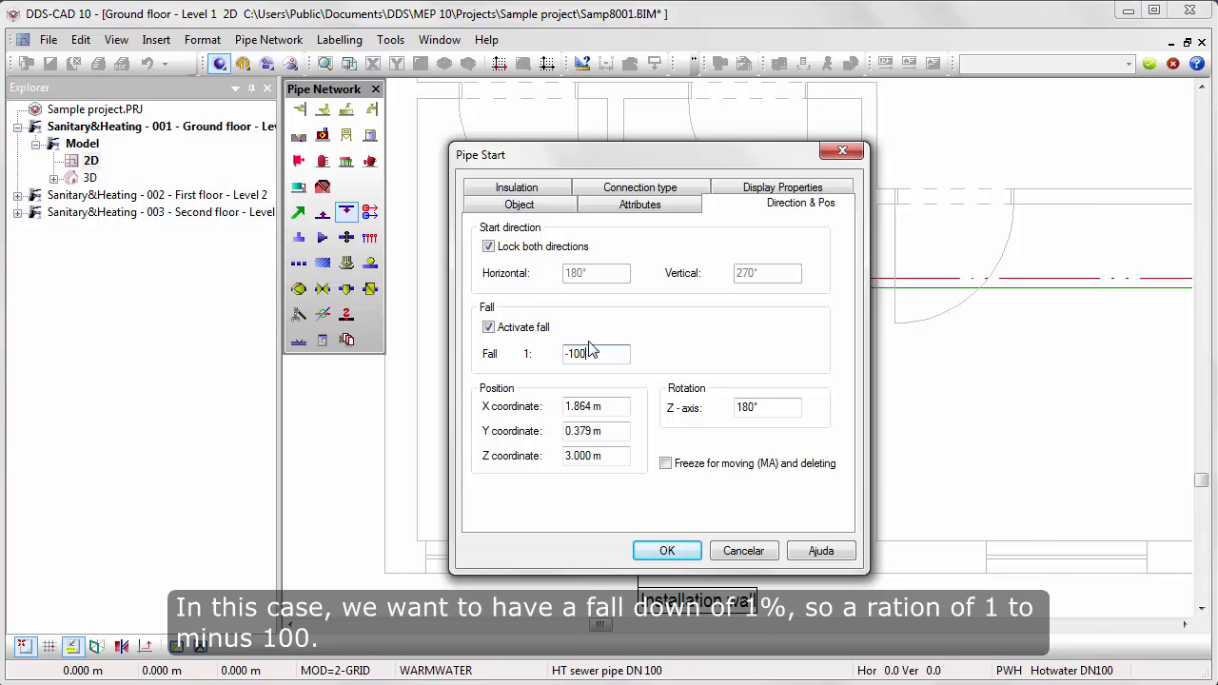
{"action": "left_click", "coordinate": [667, 551]}
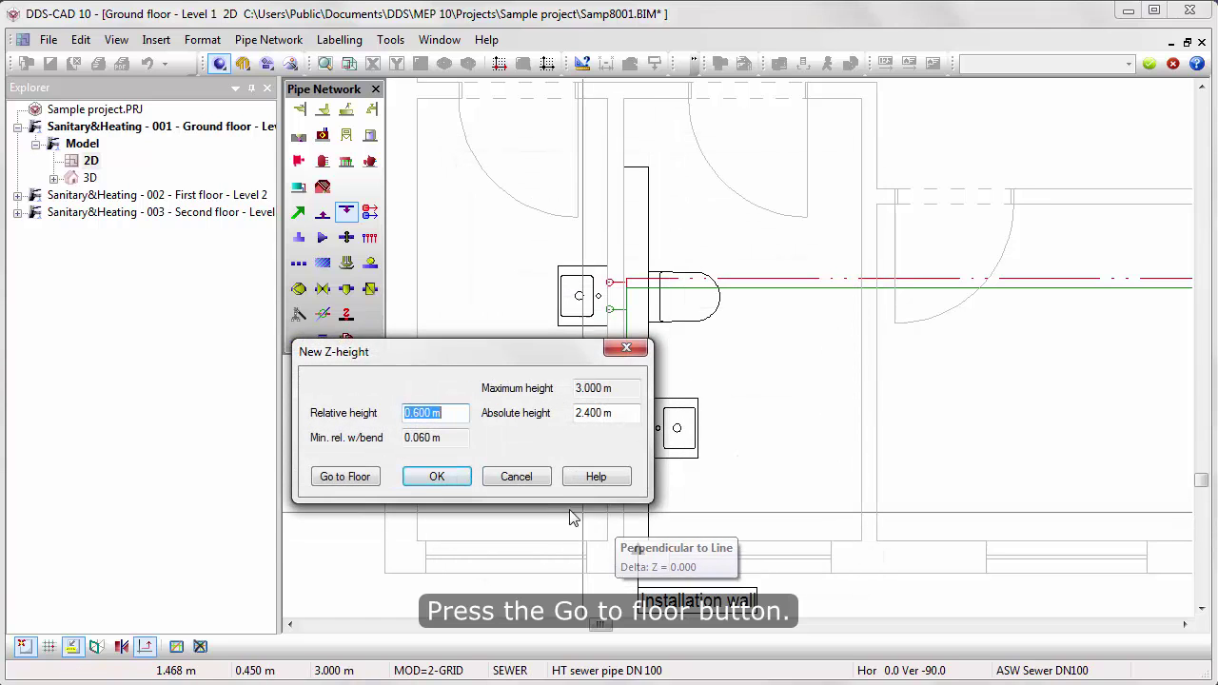
{"action": "left_click", "coordinate": [345, 477]}
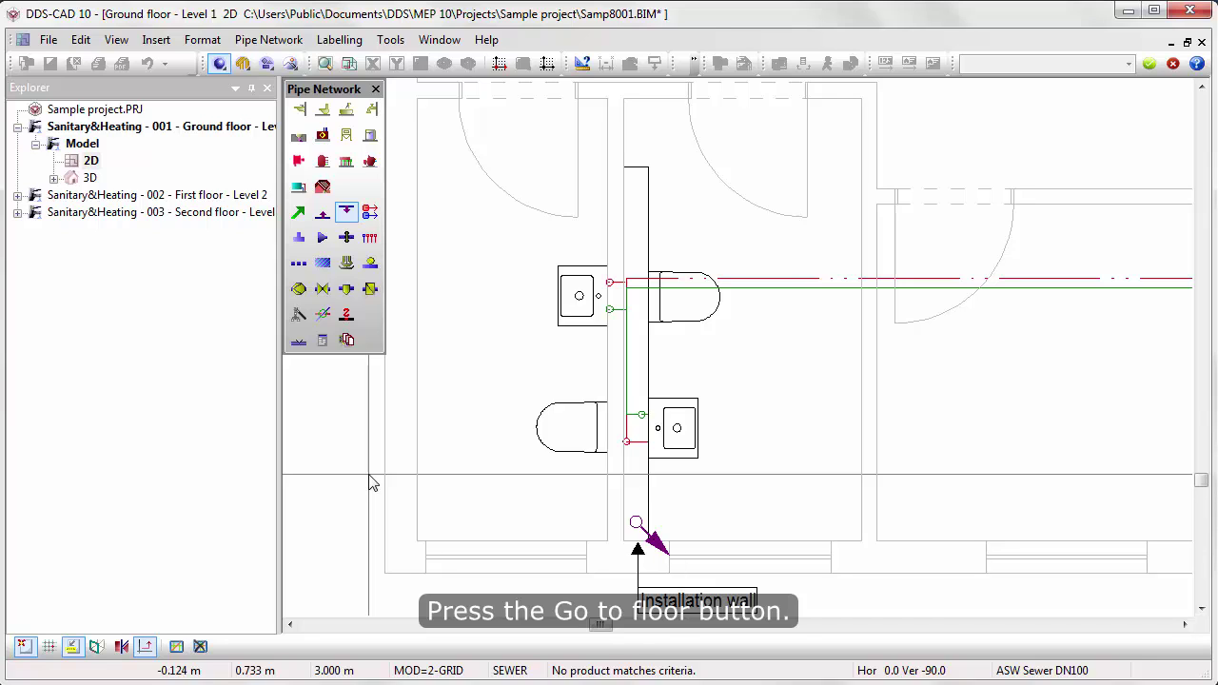
{"action": "key", "text": "Escape"}
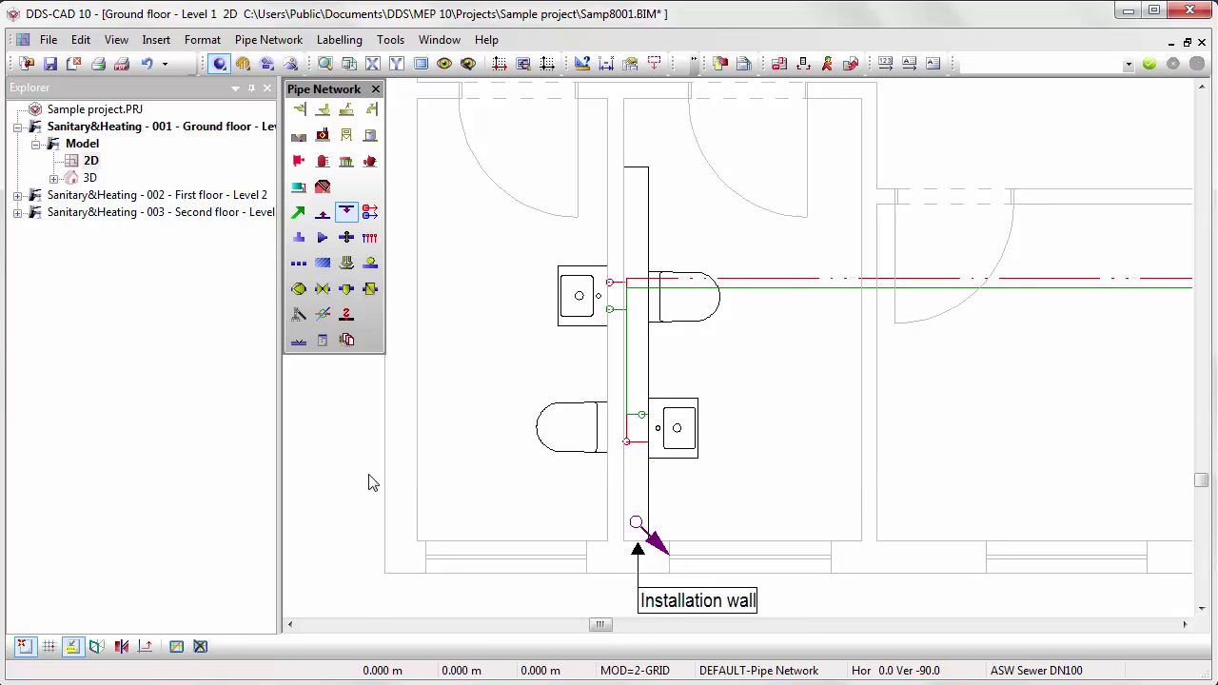
Step: Connect the upper toilet's drainage automatically to the sewer using the Vertical pipe (using 45°) option, after checking the connection settings
{"action": "left_click", "coordinate": [685, 329]}
{"action": "right_click", "coordinate": [686, 329]}
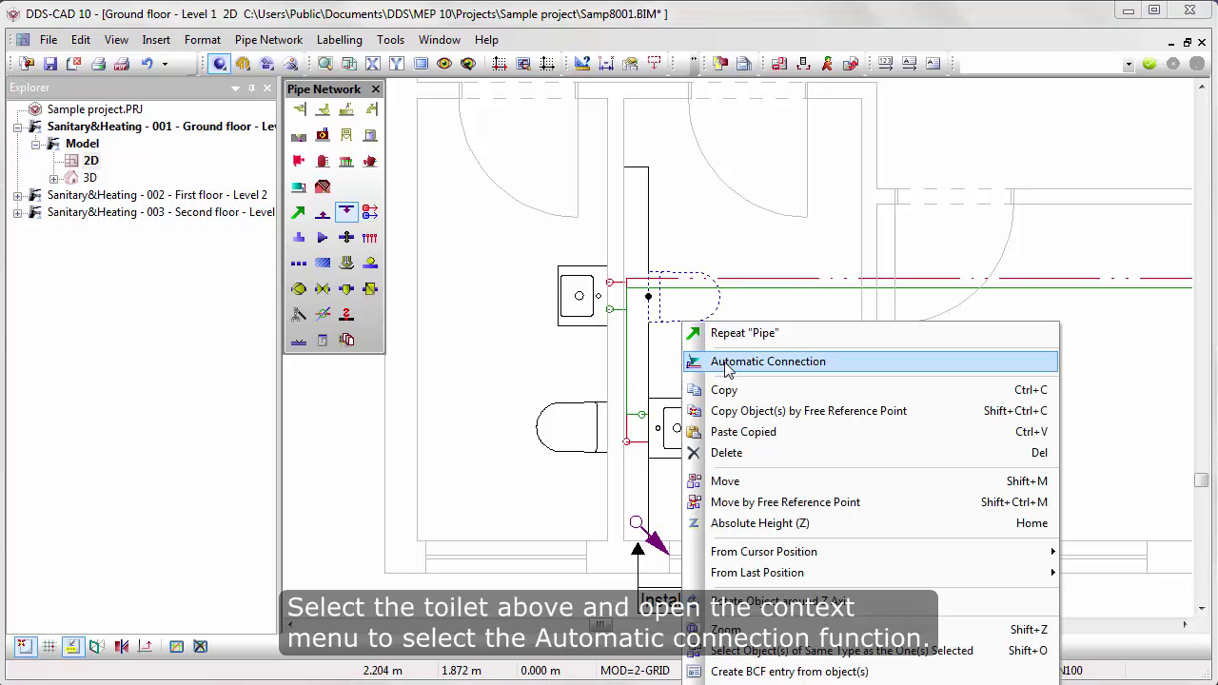
{"action": "left_click", "coordinate": [829, 362]}
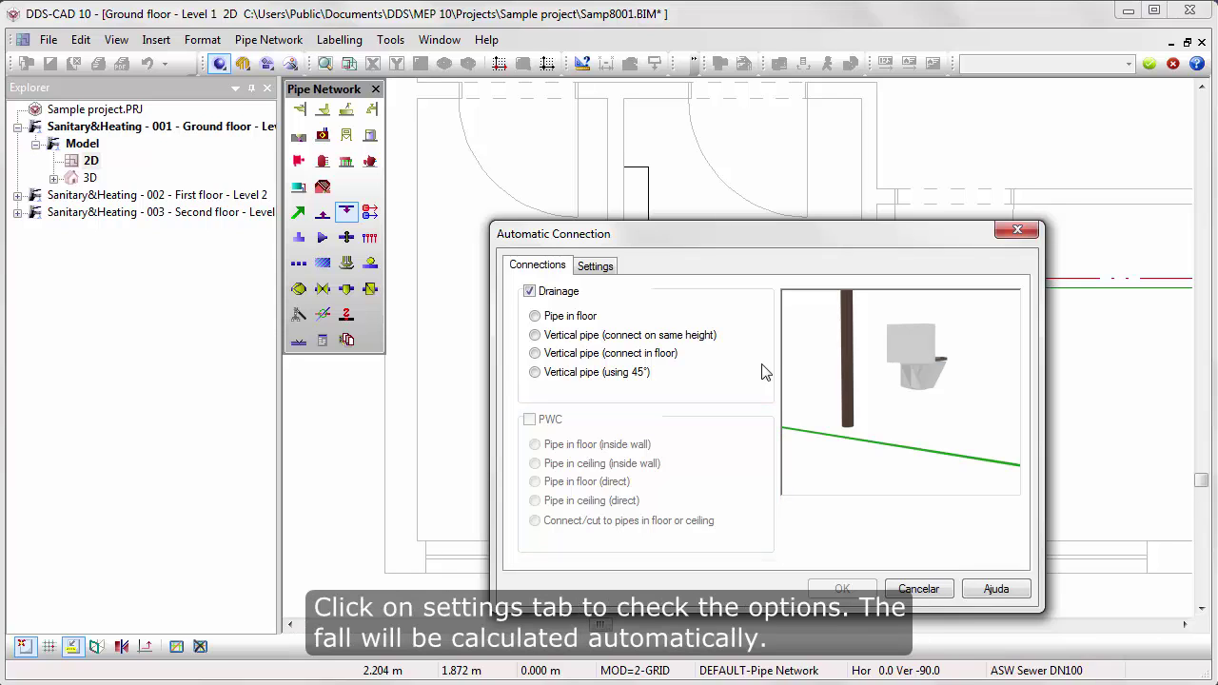
{"action": "left_click", "coordinate": [612, 272]}
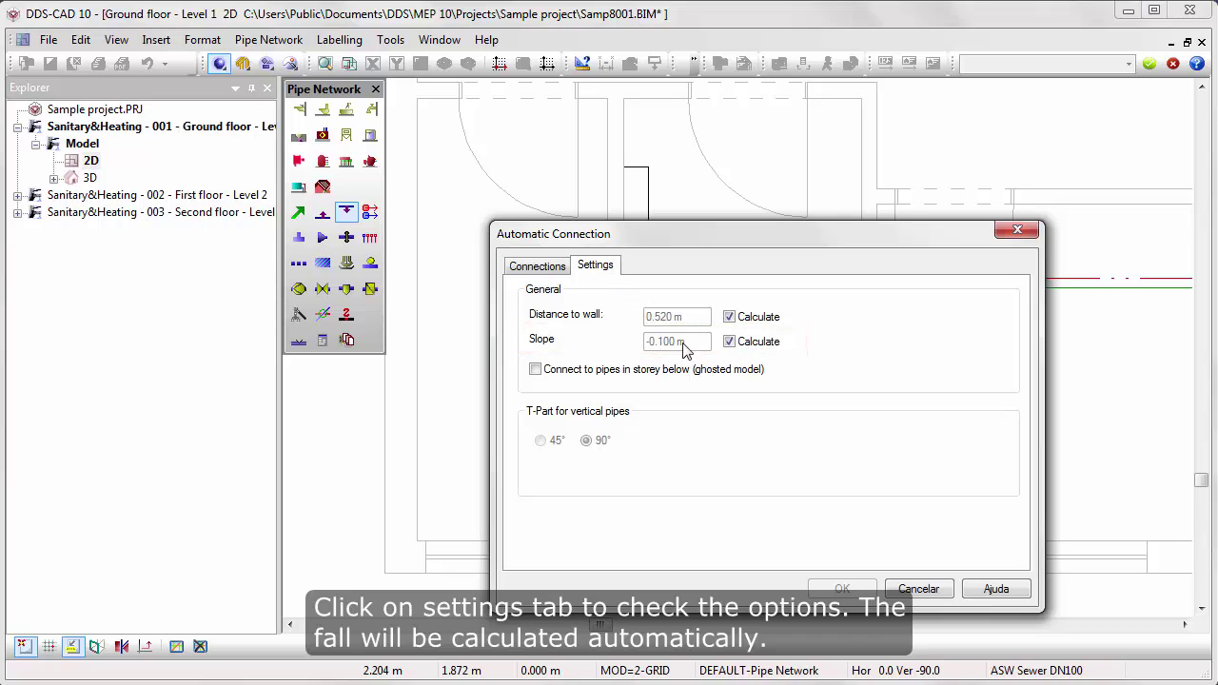
{"action": "left_click", "coordinate": [560, 272]}
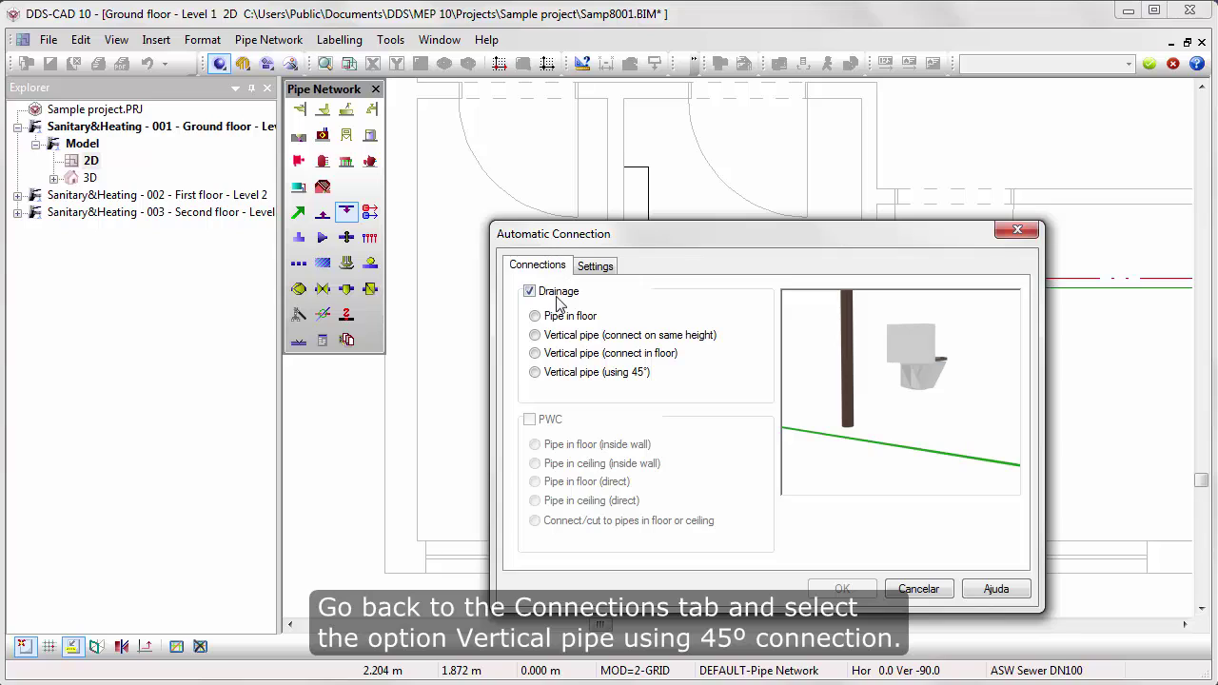
{"action": "left_click", "coordinate": [536, 373]}
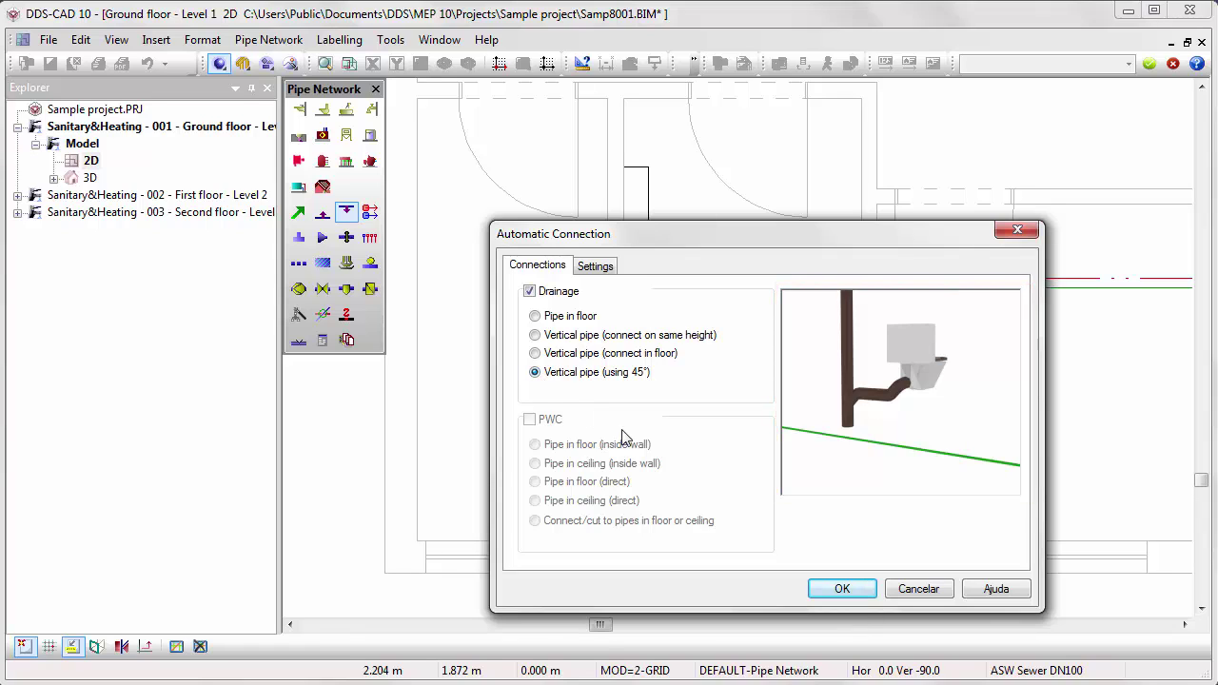
{"action": "left_click", "coordinate": [842, 588]}
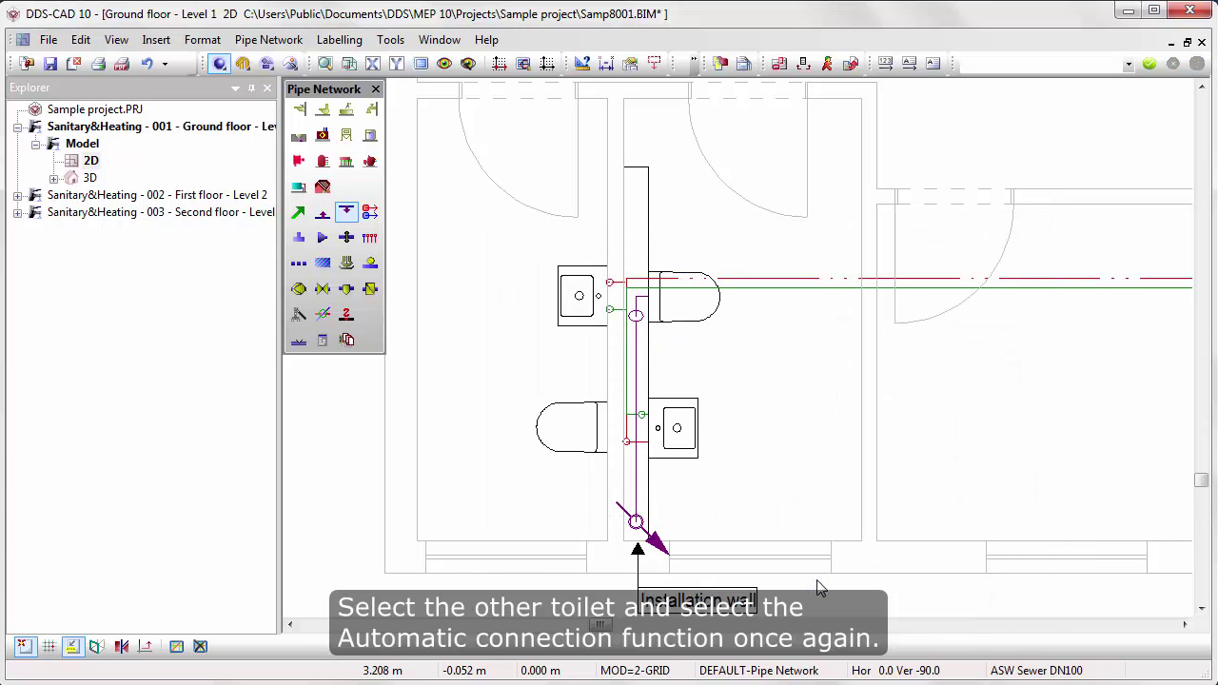
Step: Connect the lower toilet's drainage automatically to the sewer using the Pipe in floor option
{"action": "left_click", "coordinate": [596, 461]}
{"action": "right_click", "coordinate": [597, 461]}
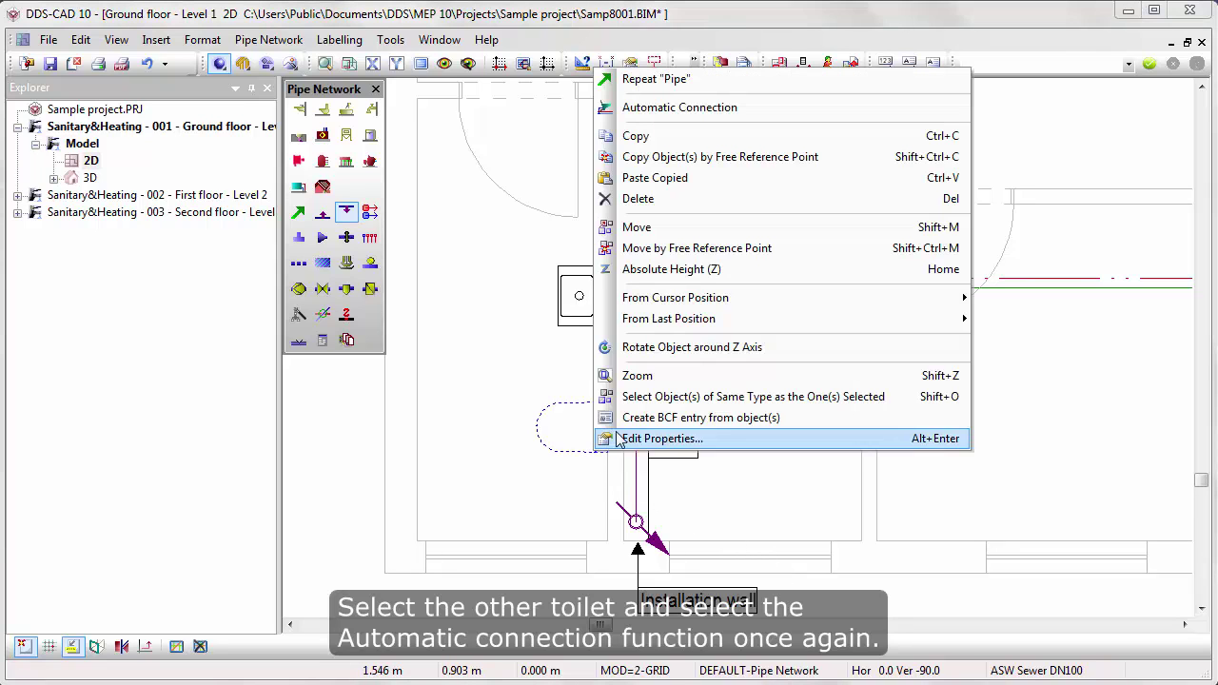
{"action": "left_click", "coordinate": [723, 108]}
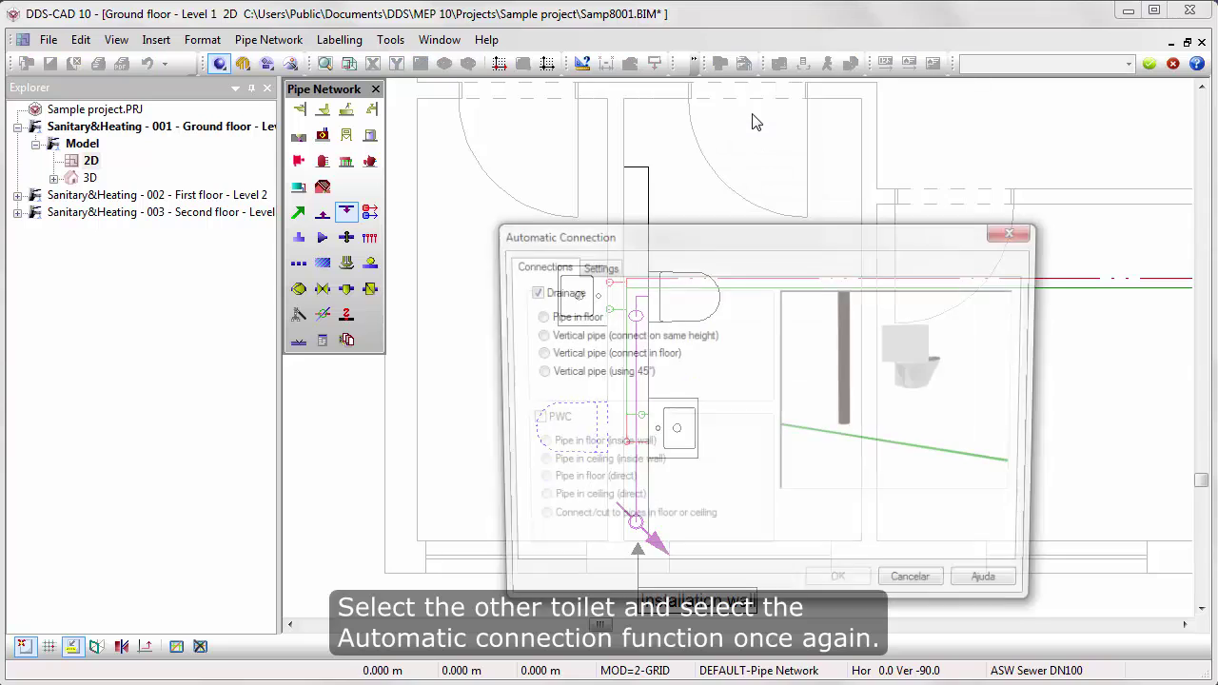
{"action": "left_click", "coordinate": [591, 320]}
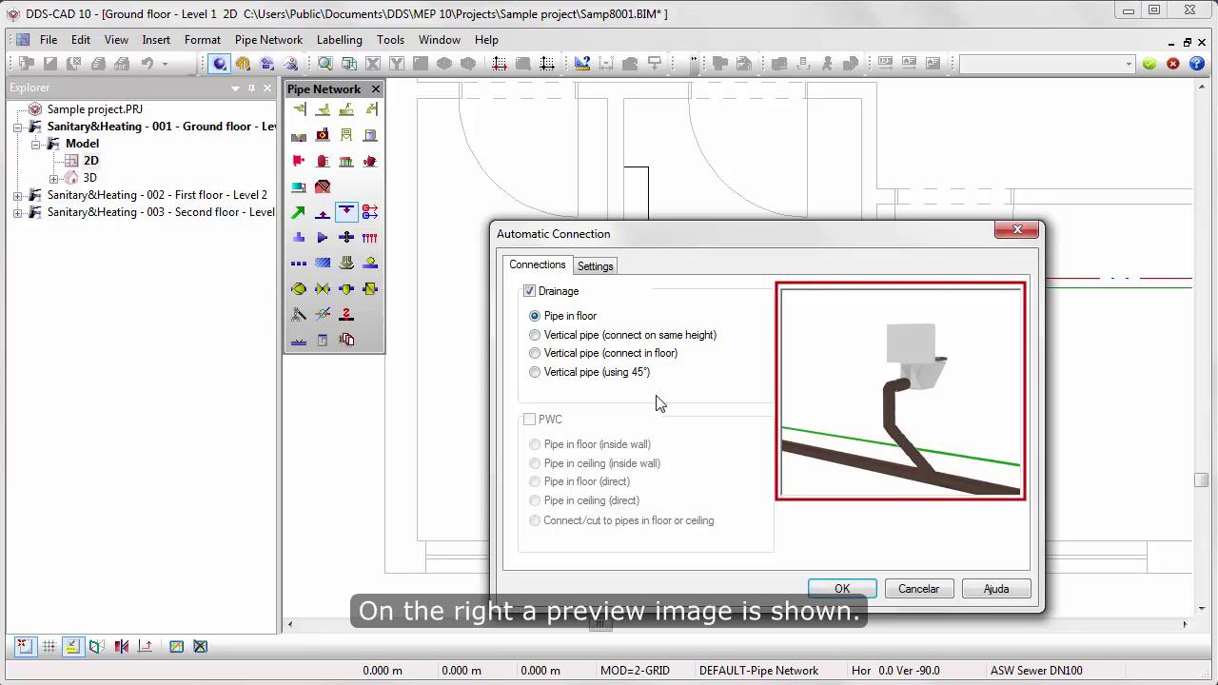
{"action": "left_click", "coordinate": [843, 590]}
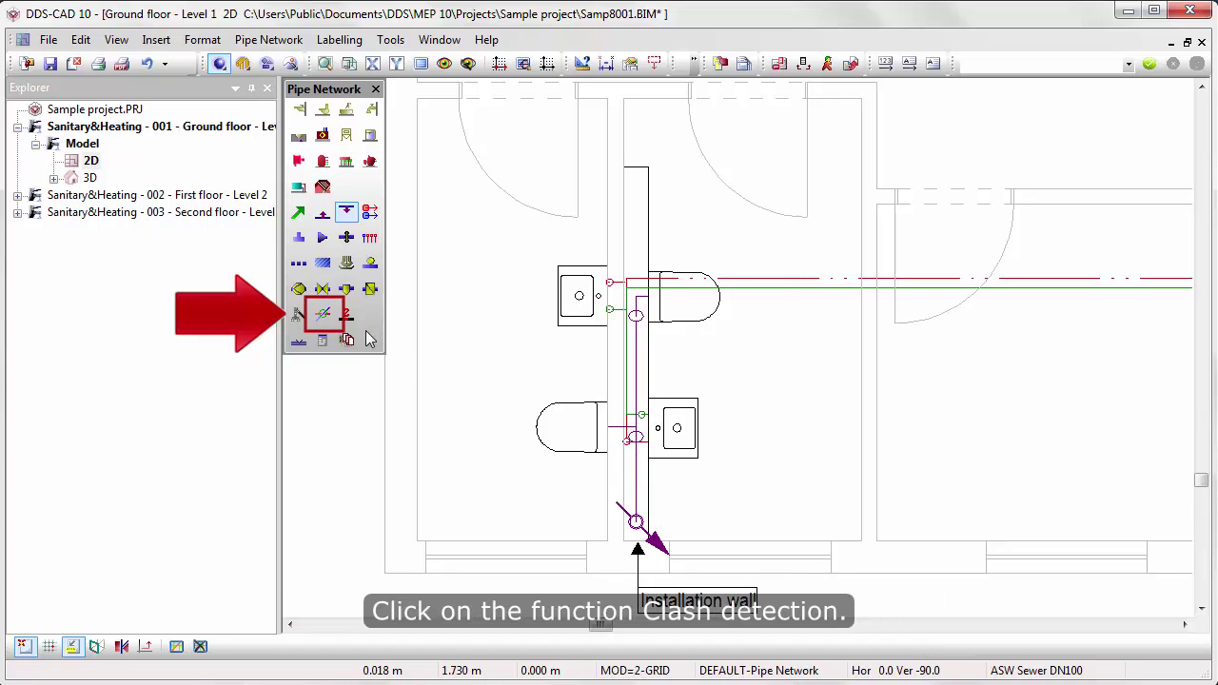
Step: Run clash detection on the pipe network, zoom to the colliding sewer object, and display the clash in 3D
{"action": "left_click", "coordinate": [328, 317]}
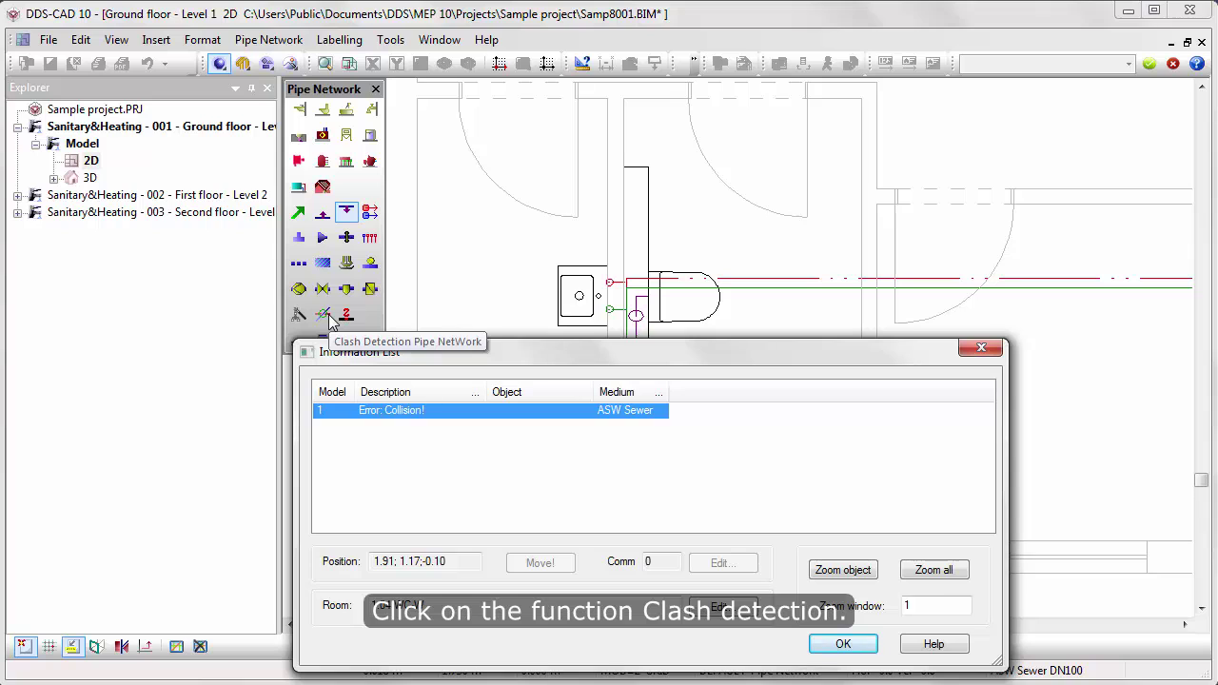
{"action": "left_click", "coordinate": [816, 575]}
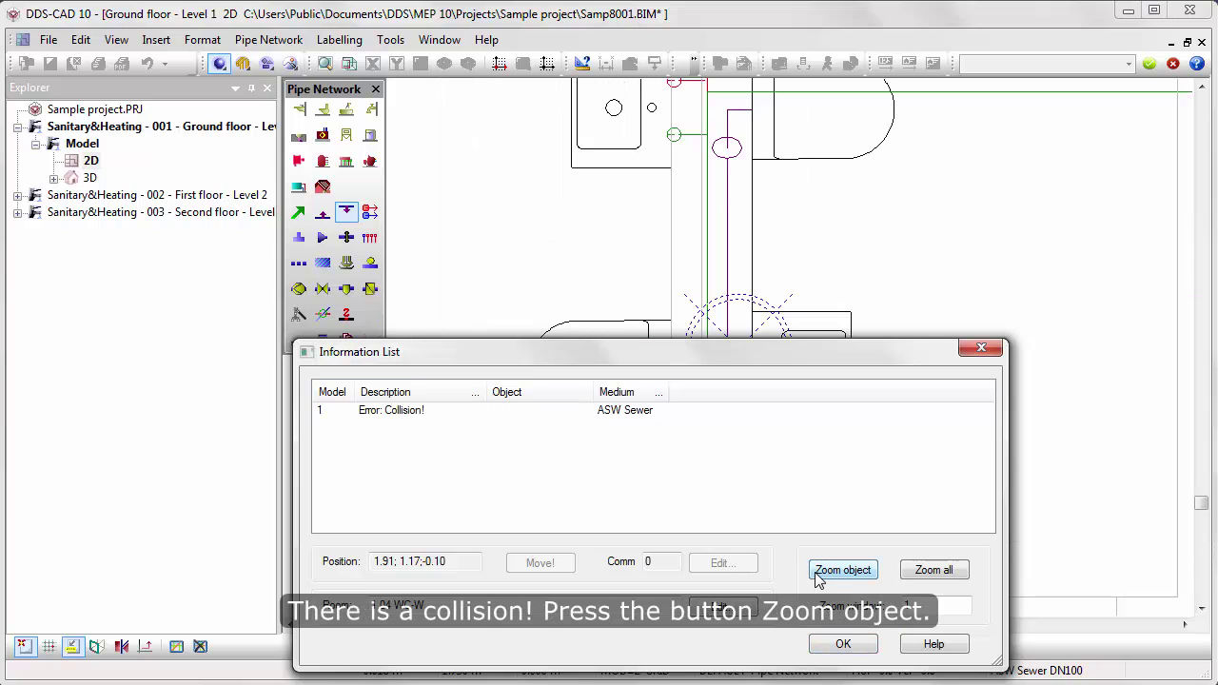
{"action": "left_click", "coordinate": [826, 648]}
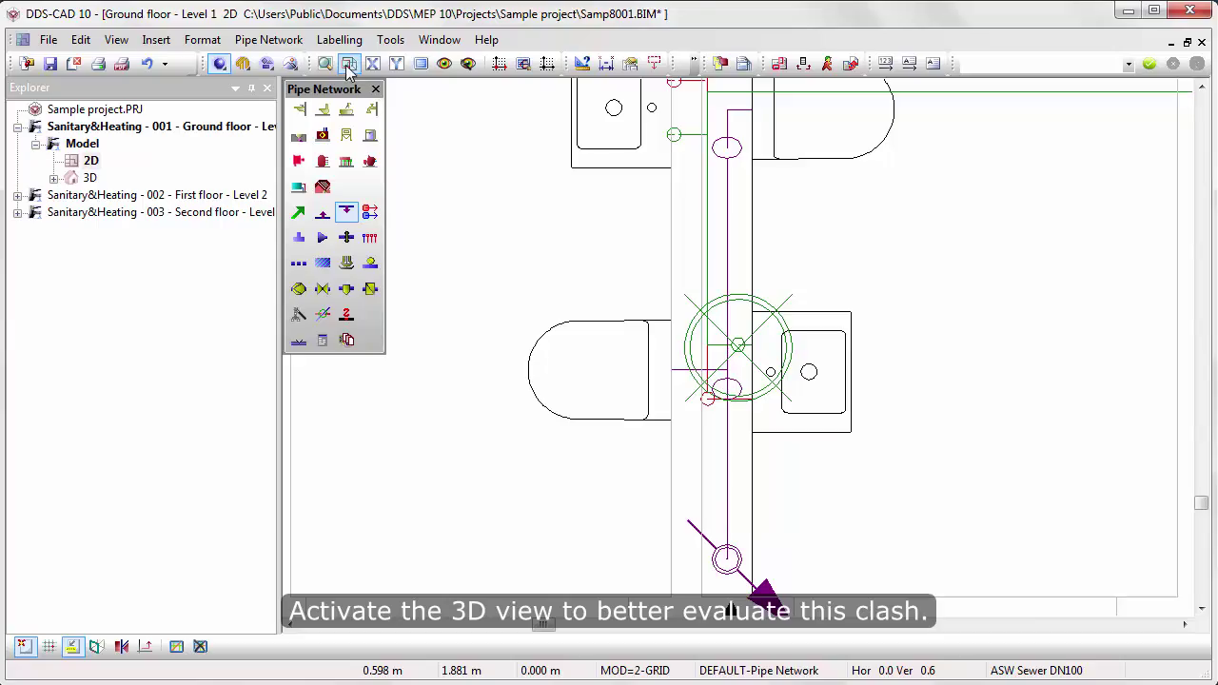
{"action": "left_click", "coordinate": [349, 64]}
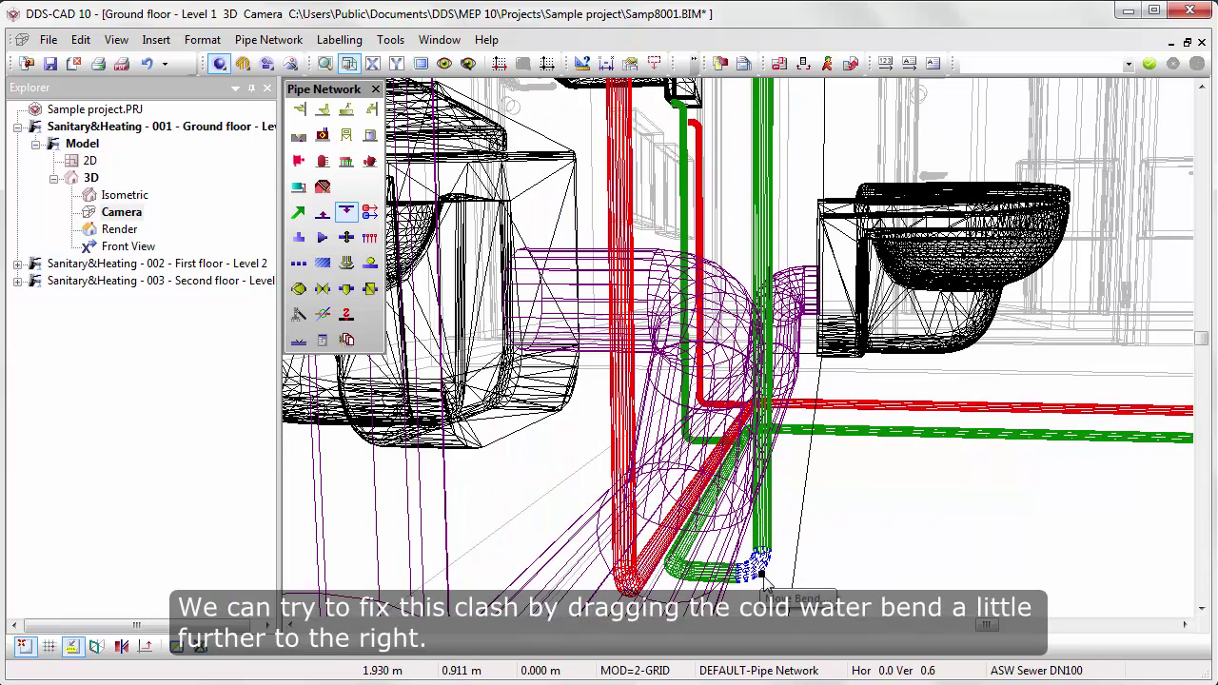
Step: Move the cold water bend beside the sewer pipe slightly further away from it and run clash detection again
{"action": "left_click", "coordinate": [773, 582]}
{"action": "mouse_move", "coordinate": [773, 578]}
{"action": "left_mouse_down"}
{"action": "mouse_move", "coordinate": [787, 591]}
{"action": "mouse_move", "coordinate": [781, 569]}
{"action": "left_mouse_up"}
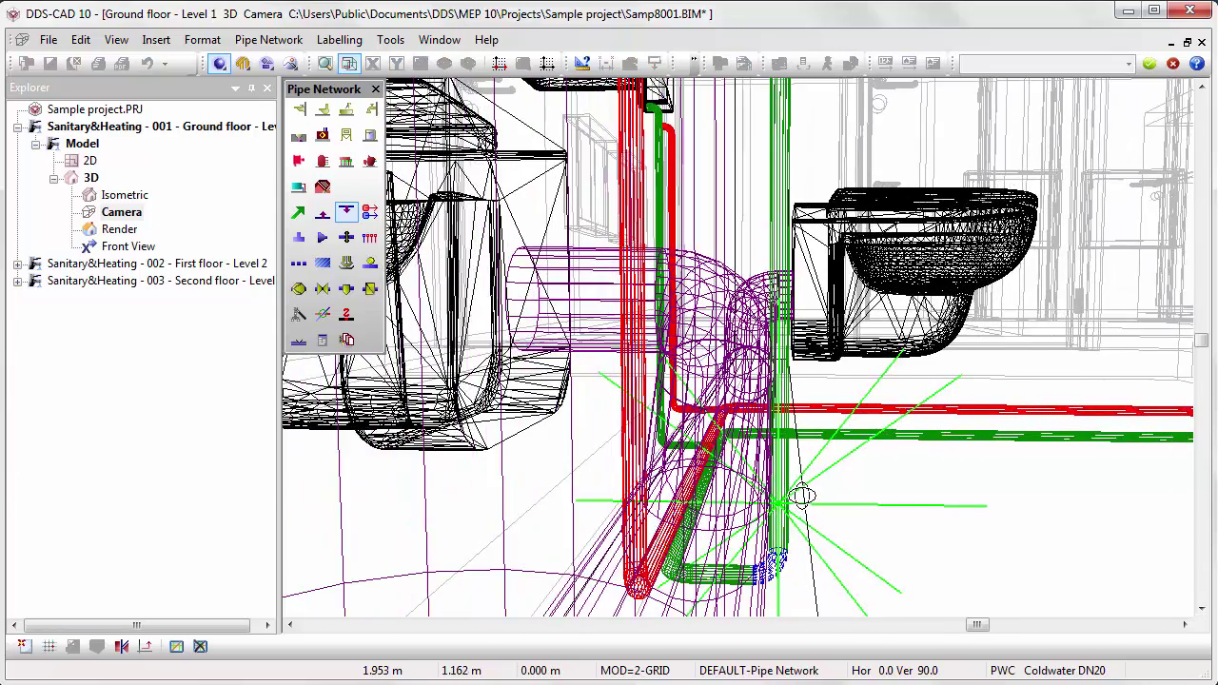
{"action": "left_click", "coordinate": [788, 584]}
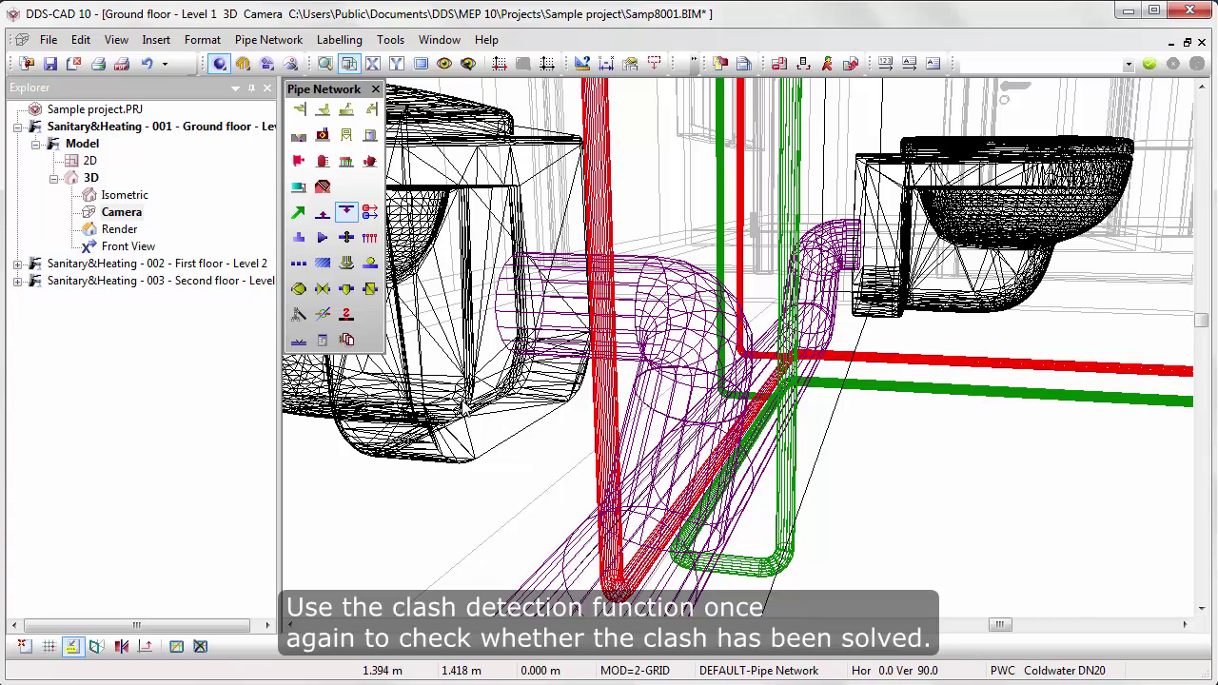
{"action": "left_click", "coordinate": [323, 317]}
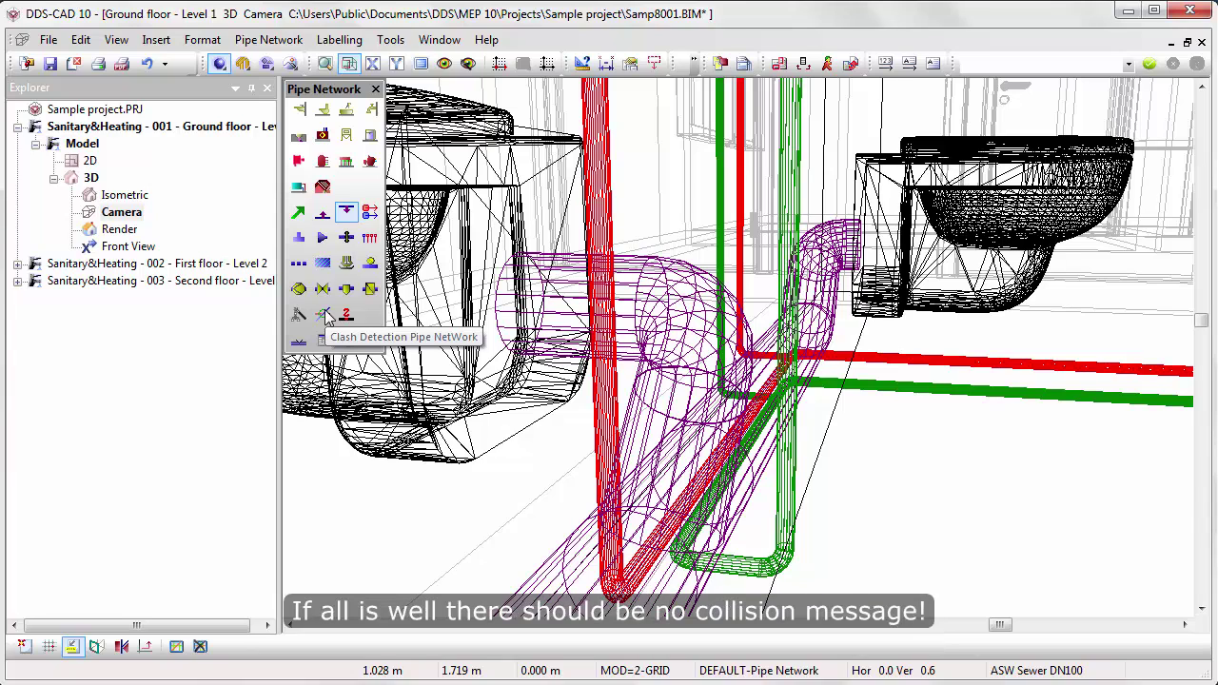
Step: Return to the 2D plan and connect the upper wash basin's drainage automatically using Vertical pipe (connect on same height)
{"action": "left_click", "coordinate": [91, 162]}
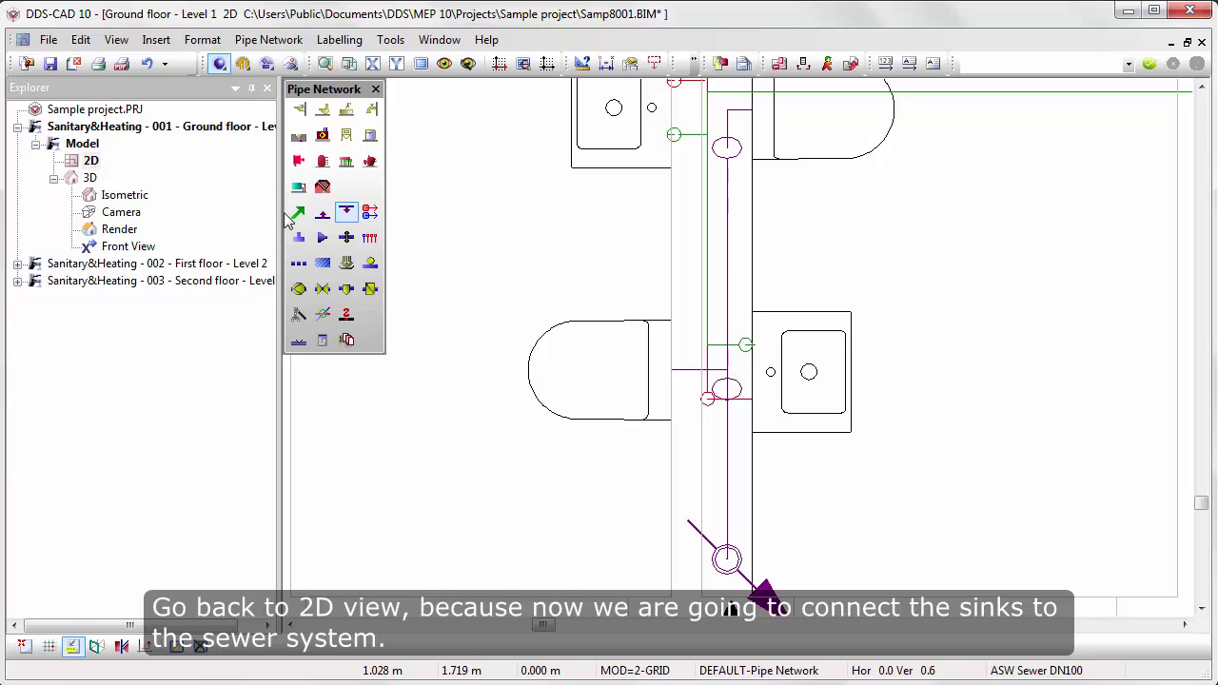
{"action": "scroll", "coordinate": [481, 259], "scroll_direction": "down", "scroll_amount": 1}
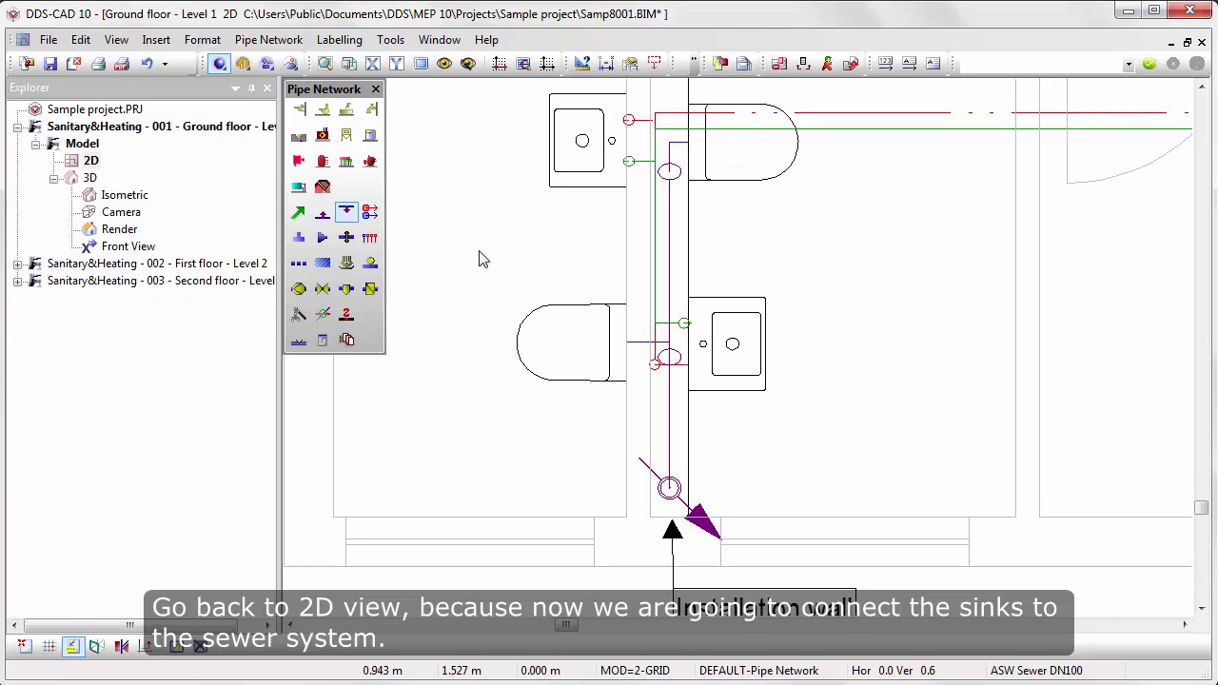
{"action": "left_click", "coordinate": [559, 194]}
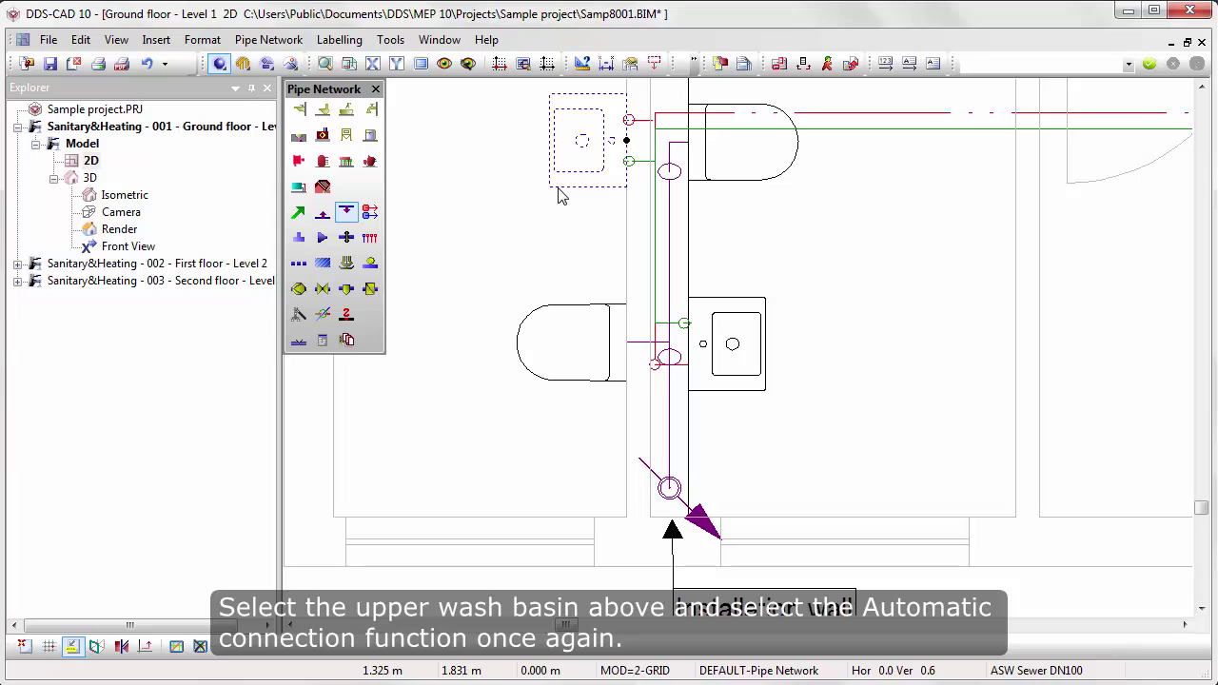
{"action": "right_click", "coordinate": [562, 195]}
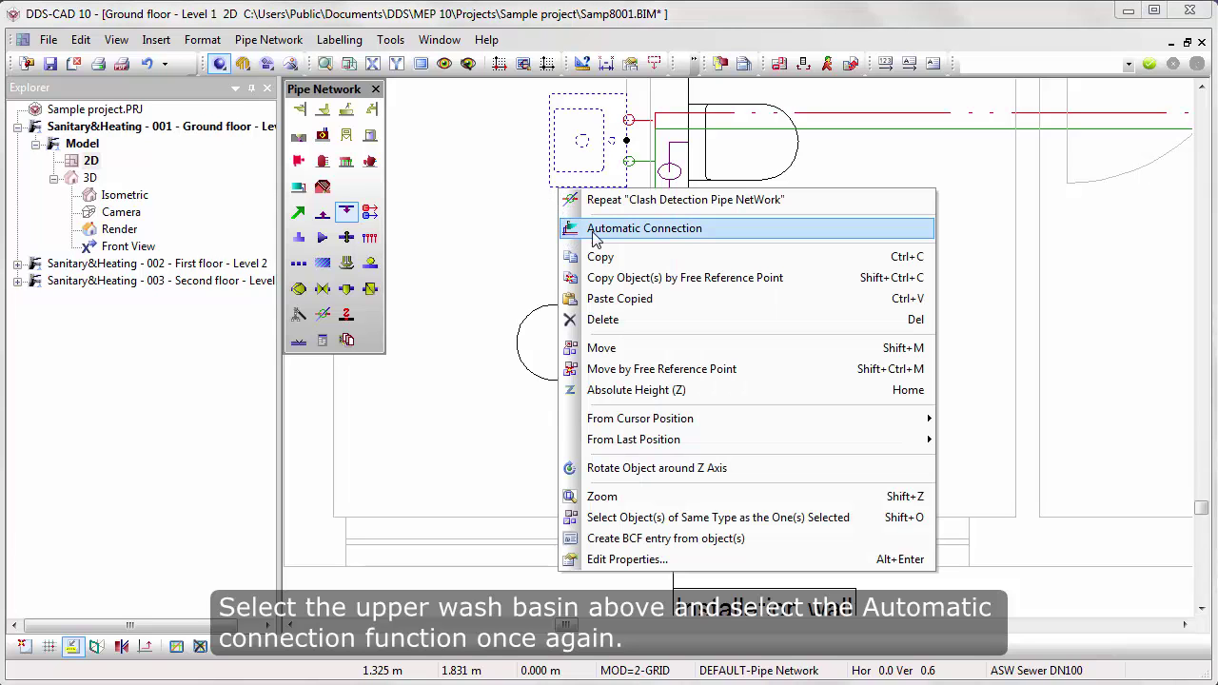
{"action": "left_click", "coordinate": [731, 229]}
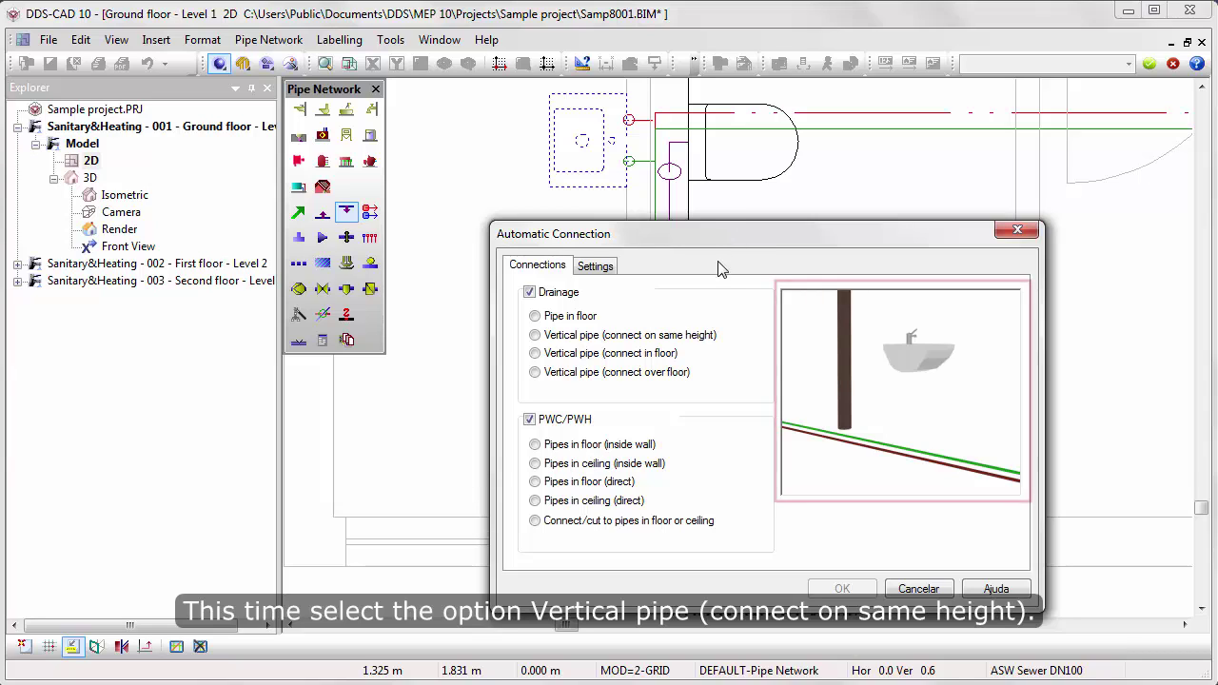
{"action": "left_click", "coordinate": [684, 344]}
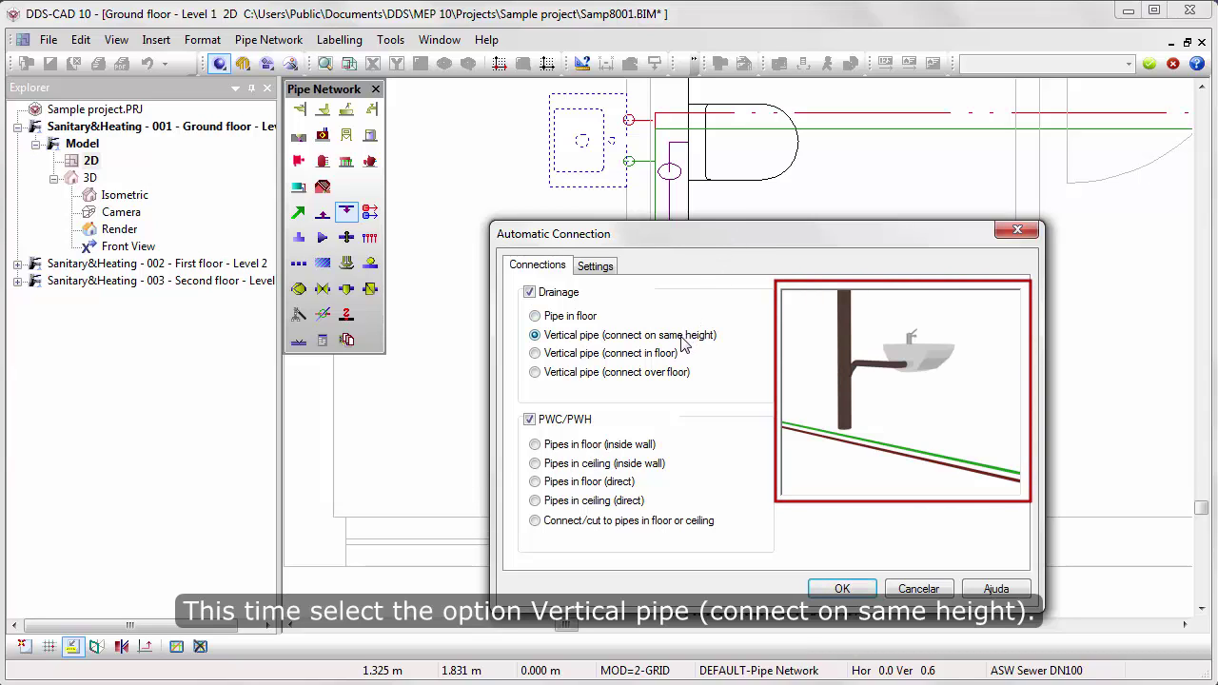
{"action": "left_click", "coordinate": [842, 589]}
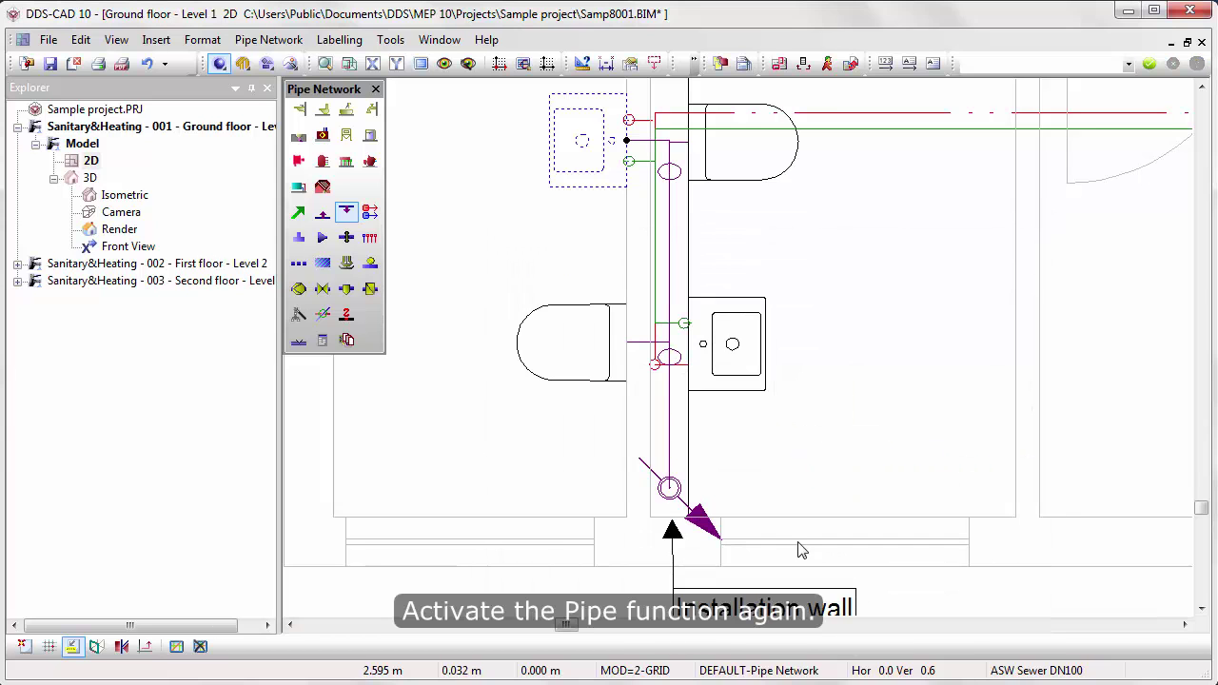
Step: Connect the lower sink's sewer outlet with an HT sewer pipe DN 50 to the ø50 mm ASW Sewer pipe and inspect it in 3D
{"action": "left_click", "coordinate": [299, 213]}
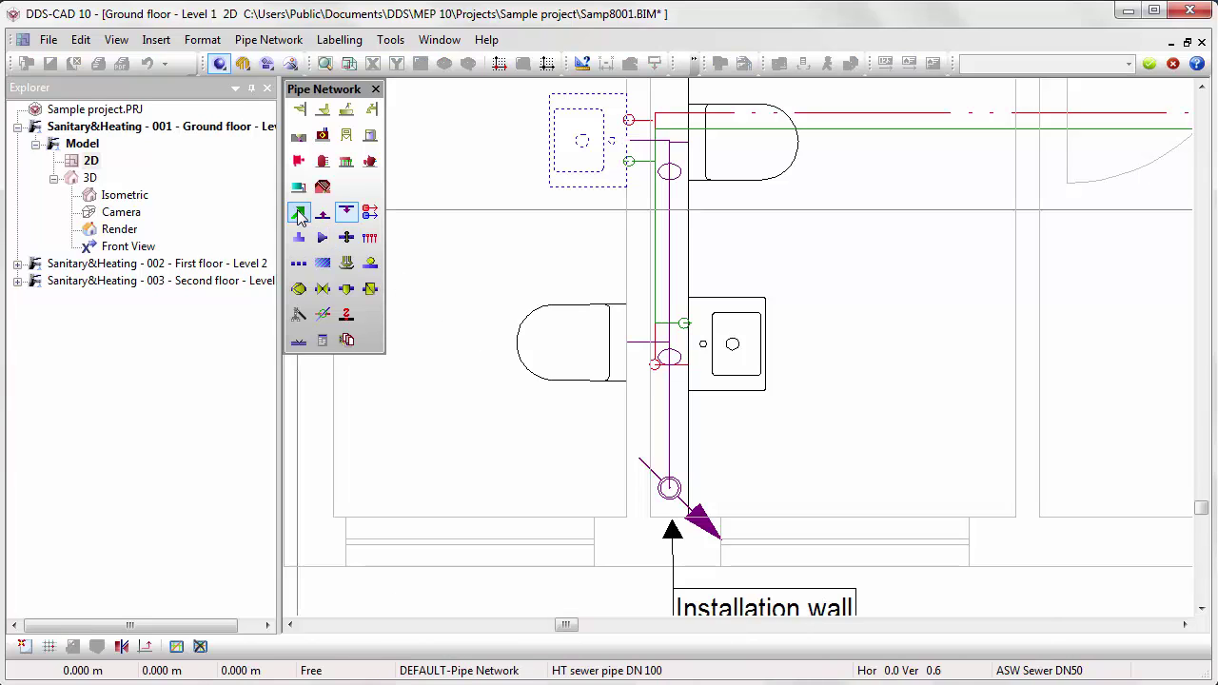
{"action": "left_click", "coordinate": [687, 350]}
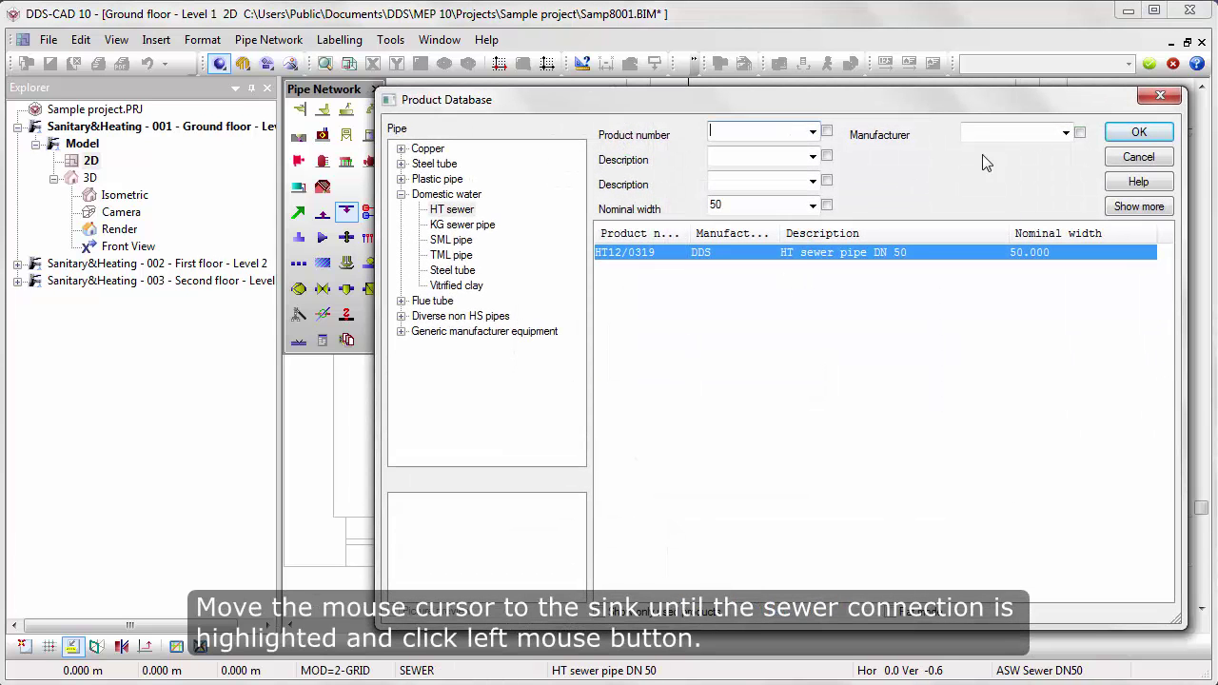
{"action": "left_click", "coordinate": [1138, 133]}
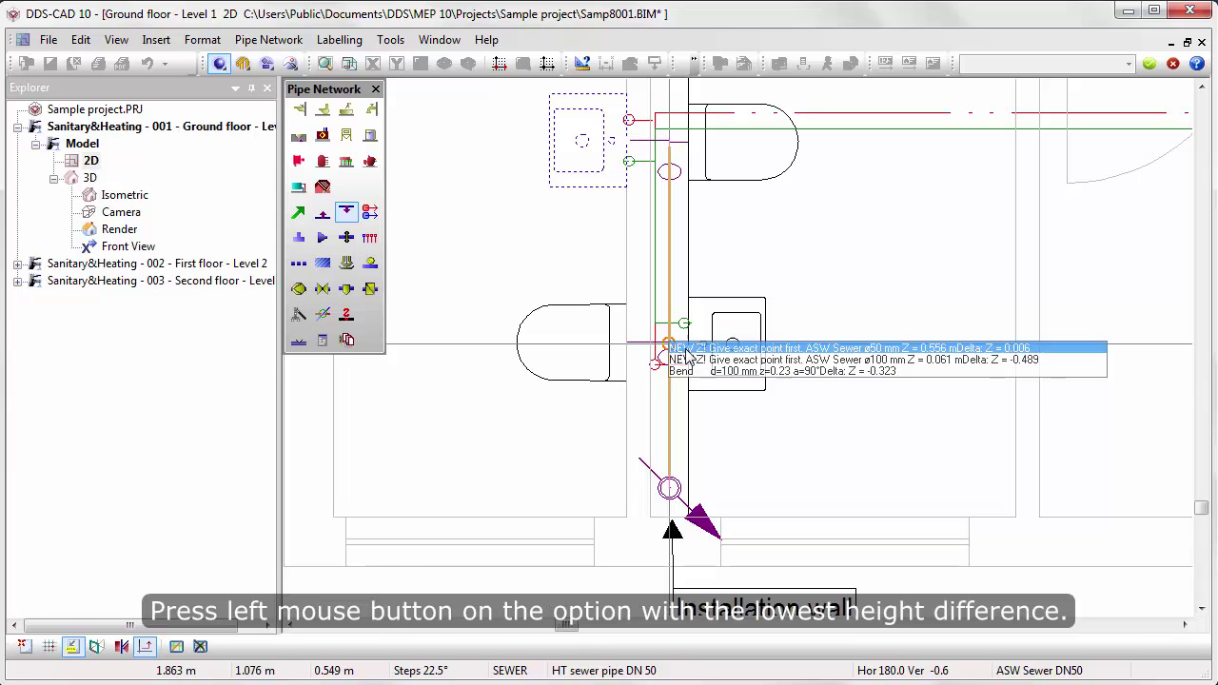
{"action": "left_click", "coordinate": [693, 350]}
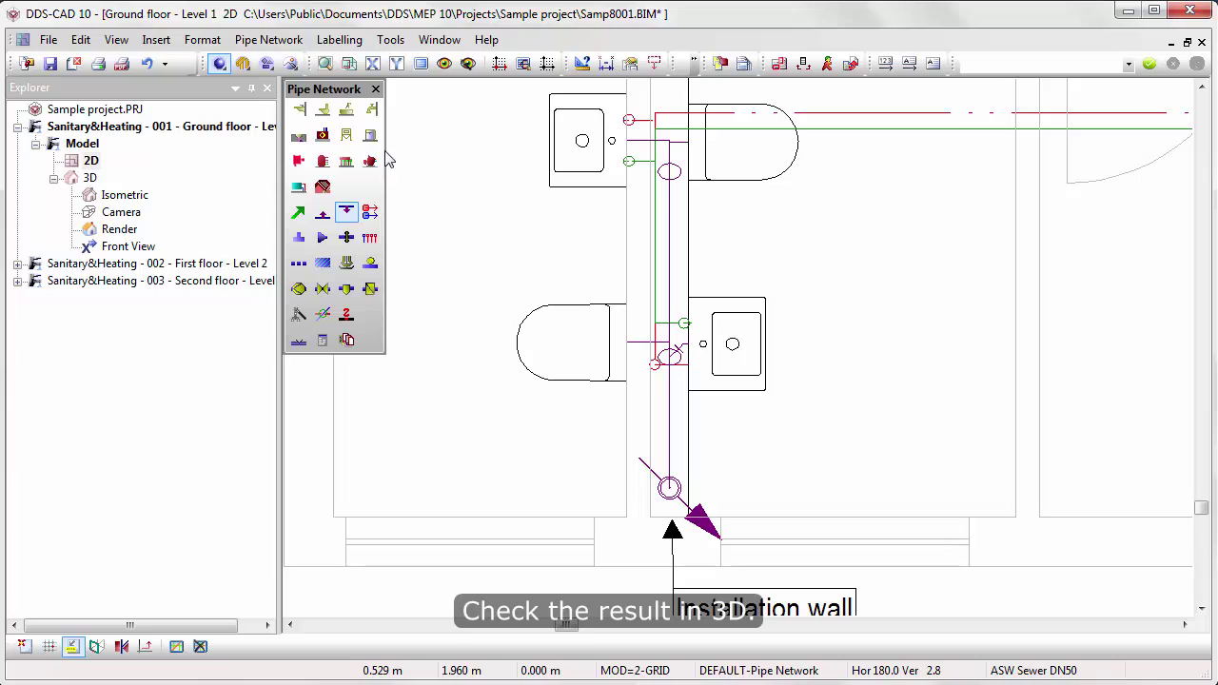
{"action": "left_click", "coordinate": [294, 65]}
{"action": "mouse_move", "coordinate": [905, 452]}
{"action": "middle_mouse_down"}
{"action": "mouse_move", "coordinate": [925, 421]}
{"action": "mouse_move", "coordinate": [943, 433]}
{"action": "mouse_move", "coordinate": [863, 377]}
{"action": "mouse_move", "coordinate": [939, 435]}
{"action": "mouse_move", "coordinate": [1137, 448]}
{"action": "mouse_move", "coordinate": [1017, 462]}
{"action": "middle_mouse_up"}
{"action": "middle_click_drag", "start_coordinate": [933, 429], "coordinate": [919, 510]}
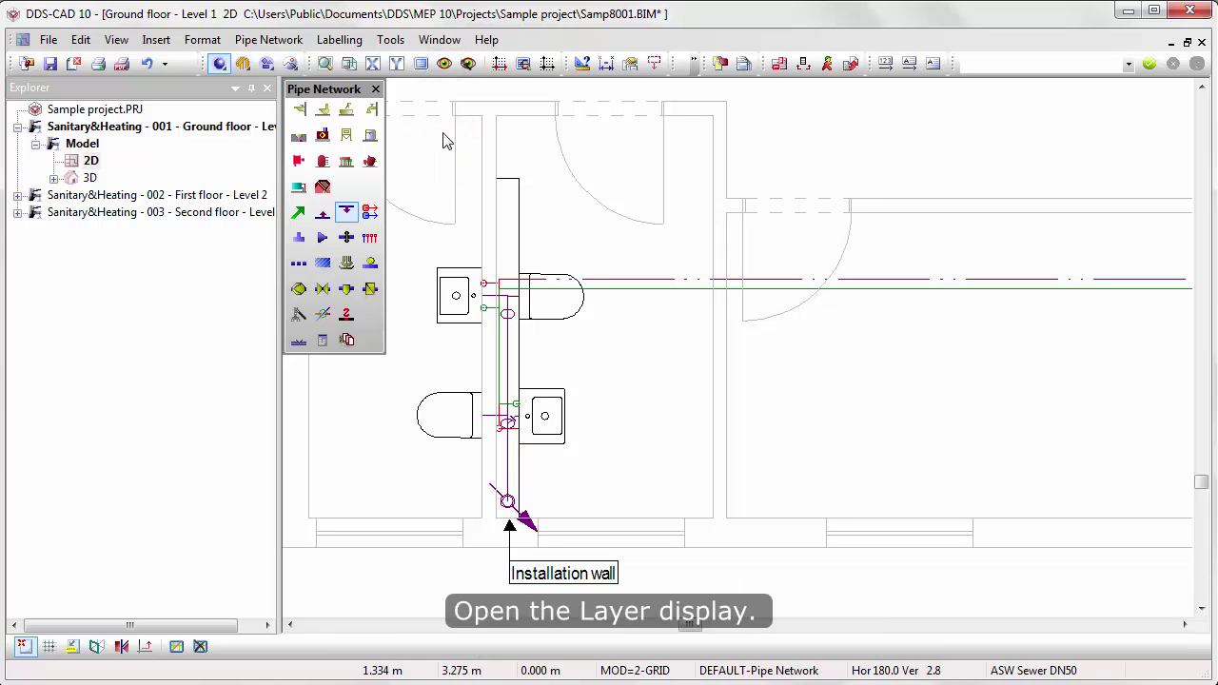
Step: Lock all pipe network layers in the layer display except SEWER
{"action": "left_click", "coordinate": [444, 64]}
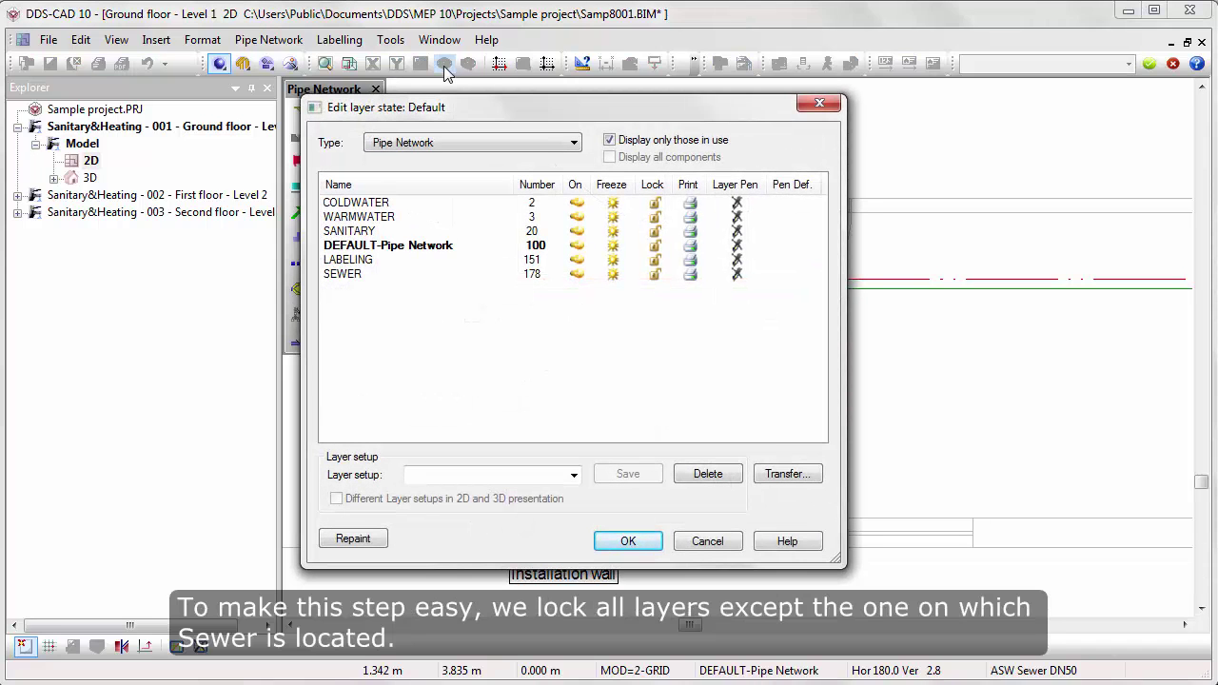
{"action": "left_click", "coordinate": [385, 204]}
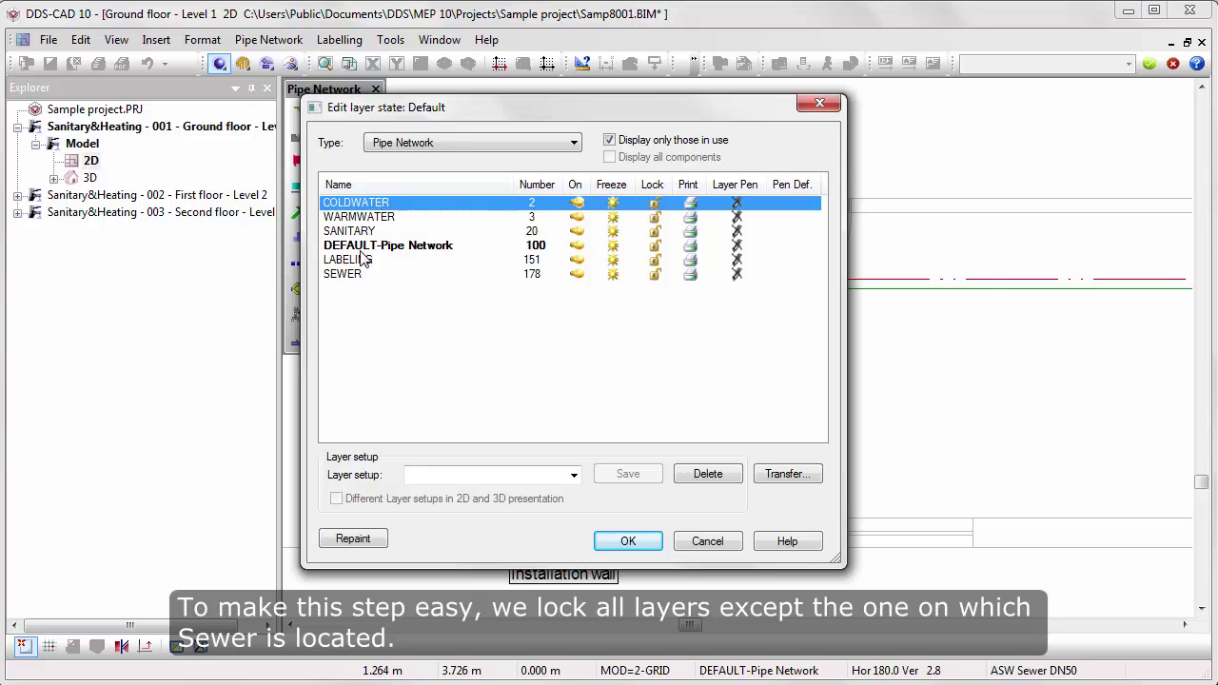
{"action": "left_click", "coordinate": [348, 278], "text": "shift"}
{"action": "left_click", "coordinate": [655, 279]}
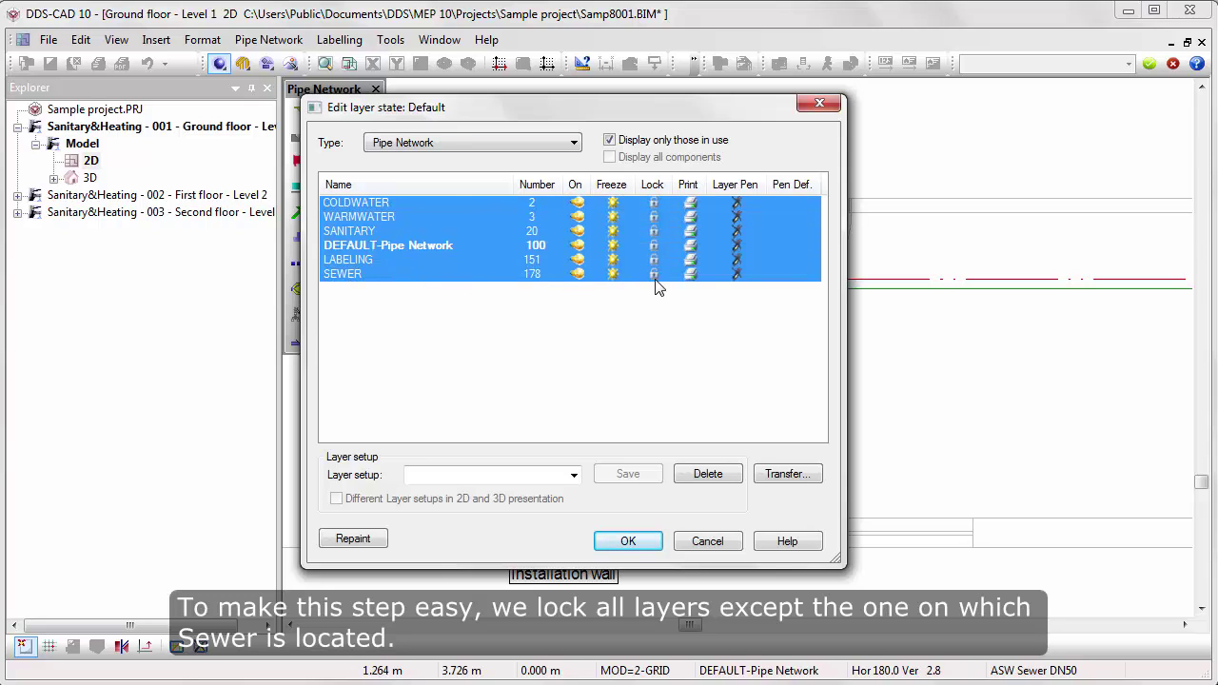
{"action": "left_click", "coordinate": [509, 276]}
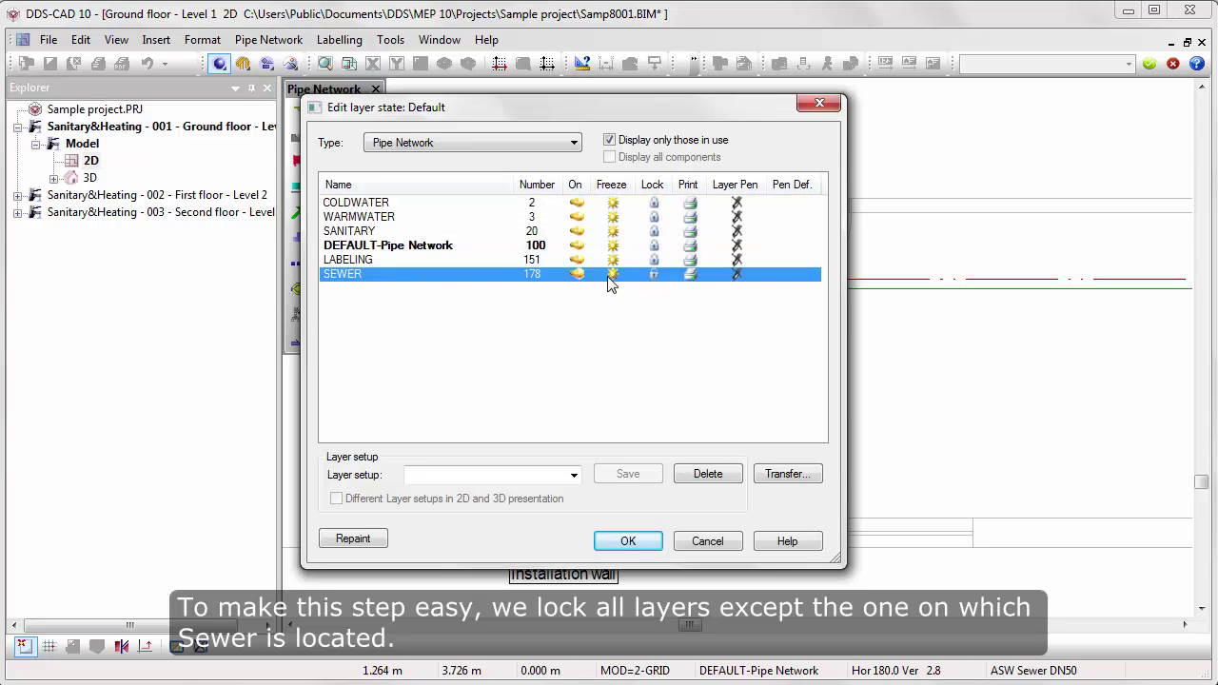
{"action": "left_click", "coordinate": [653, 275]}
{"action": "left_click", "coordinate": [629, 317]}
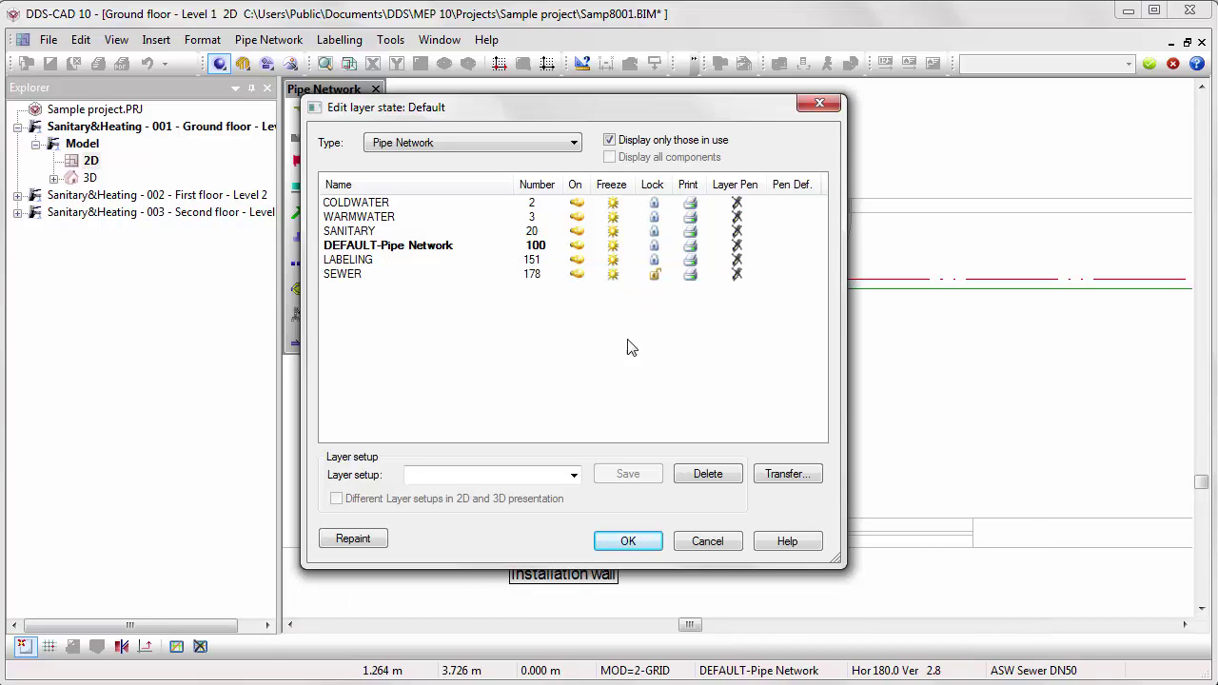
{"action": "left_click", "coordinate": [627, 541]}
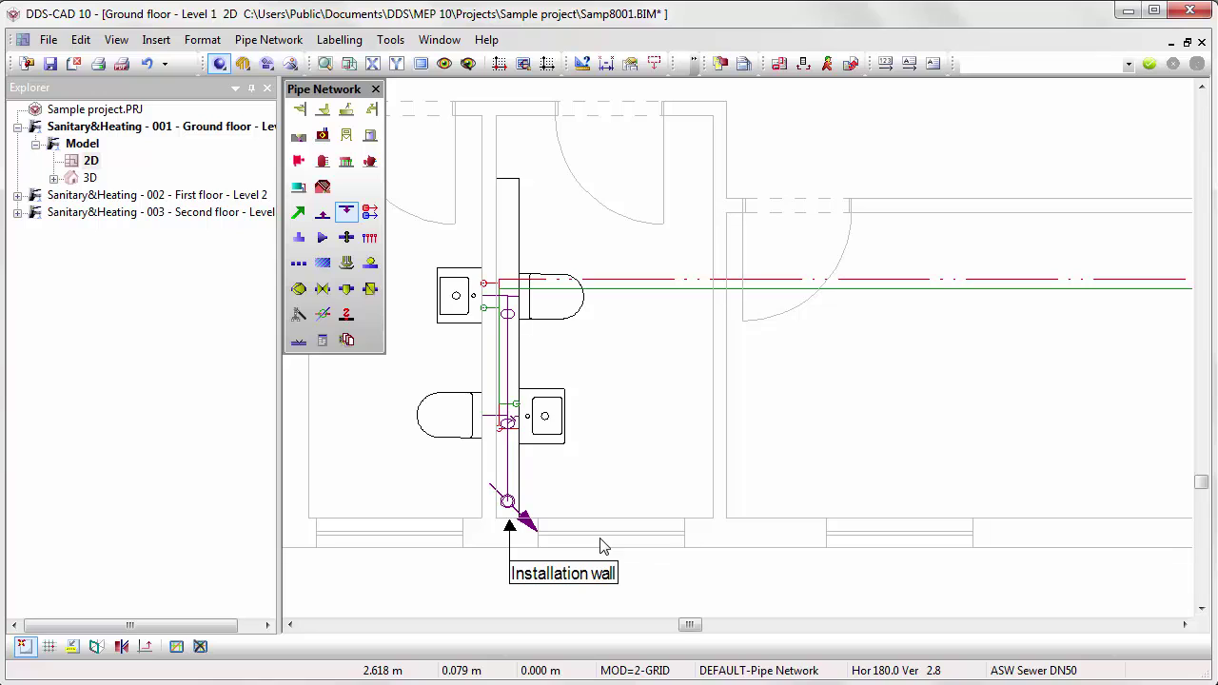
Step: Select the whole ground-floor sewer system and copy it by free reference point, using the lower-left inner corner of the toilet room
{"action": "left_click_drag", "start_coordinate": [452, 555], "coordinate": [551, 293]}
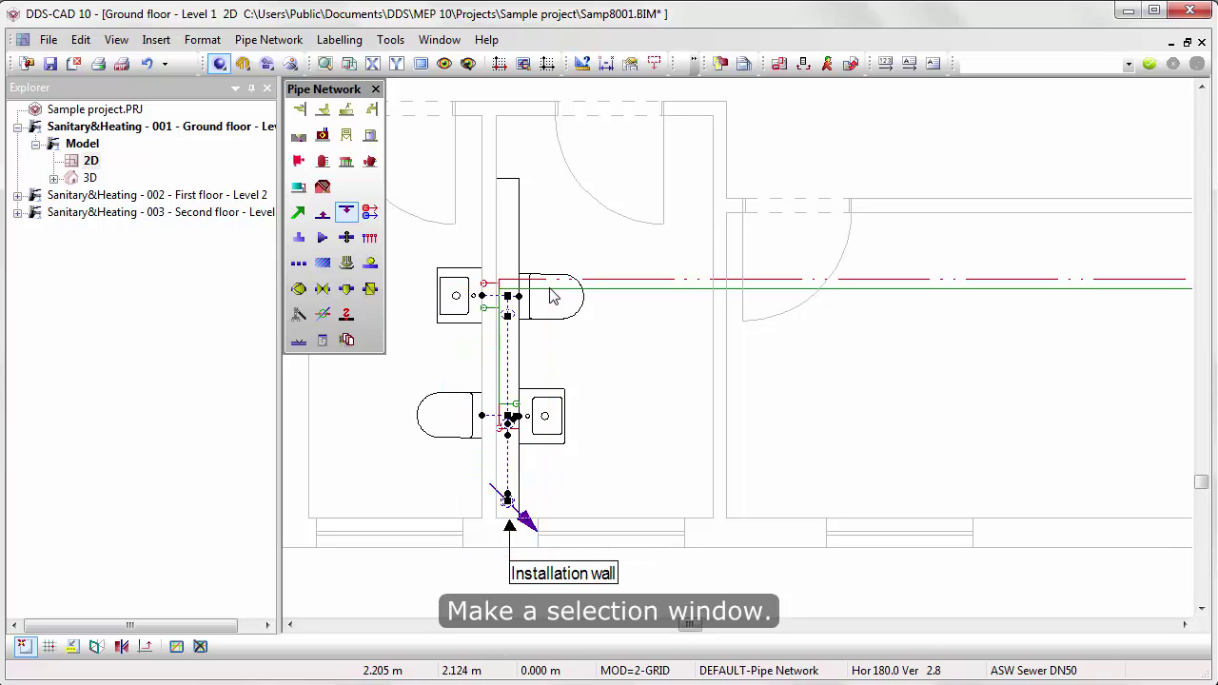
{"action": "right_click", "coordinate": [552, 295]}
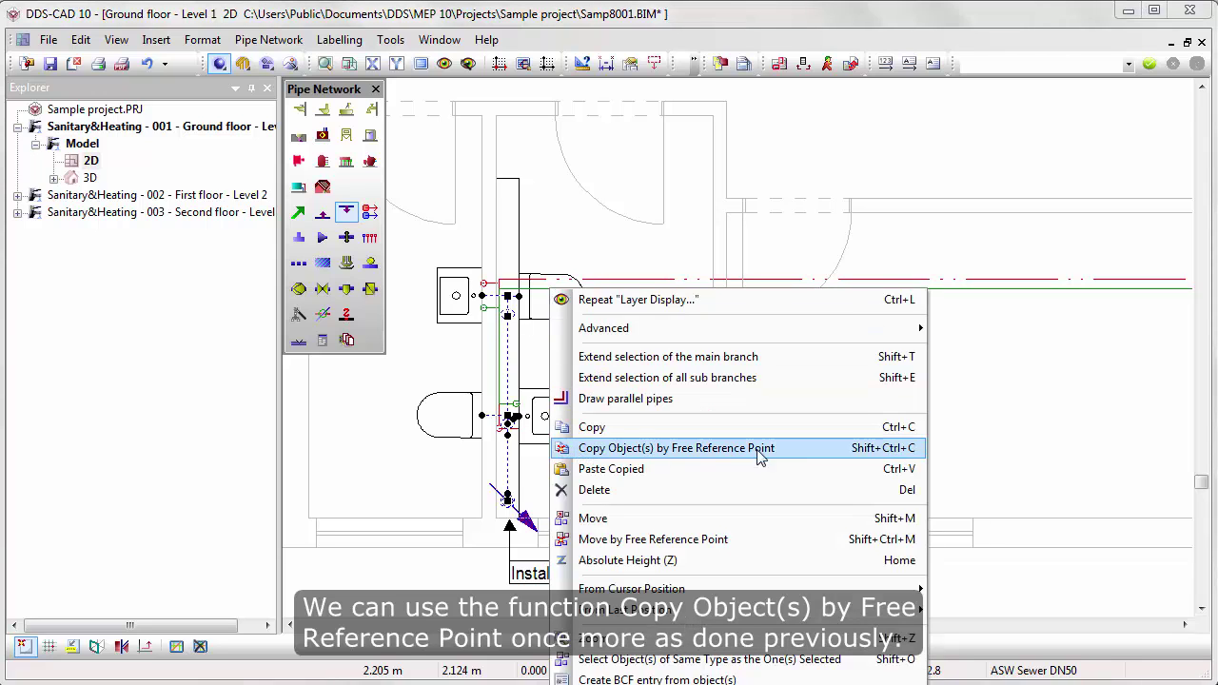
{"action": "left_click", "coordinate": [788, 457]}
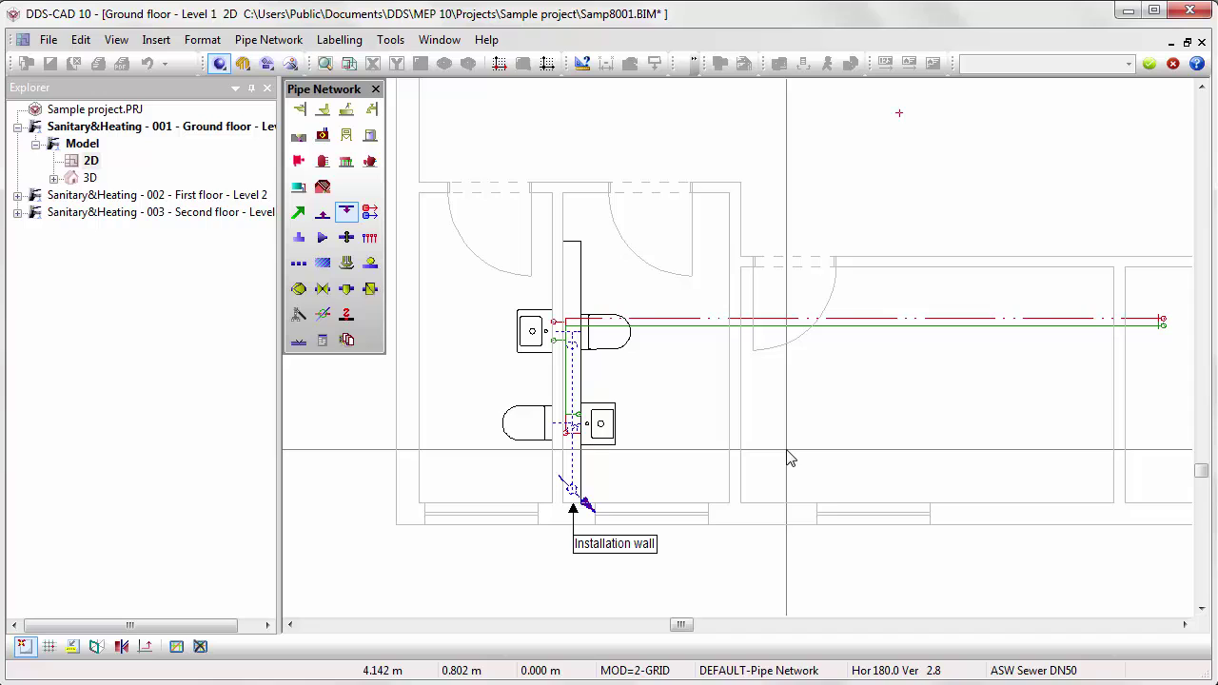
{"action": "left_click", "coordinate": [419, 504]}
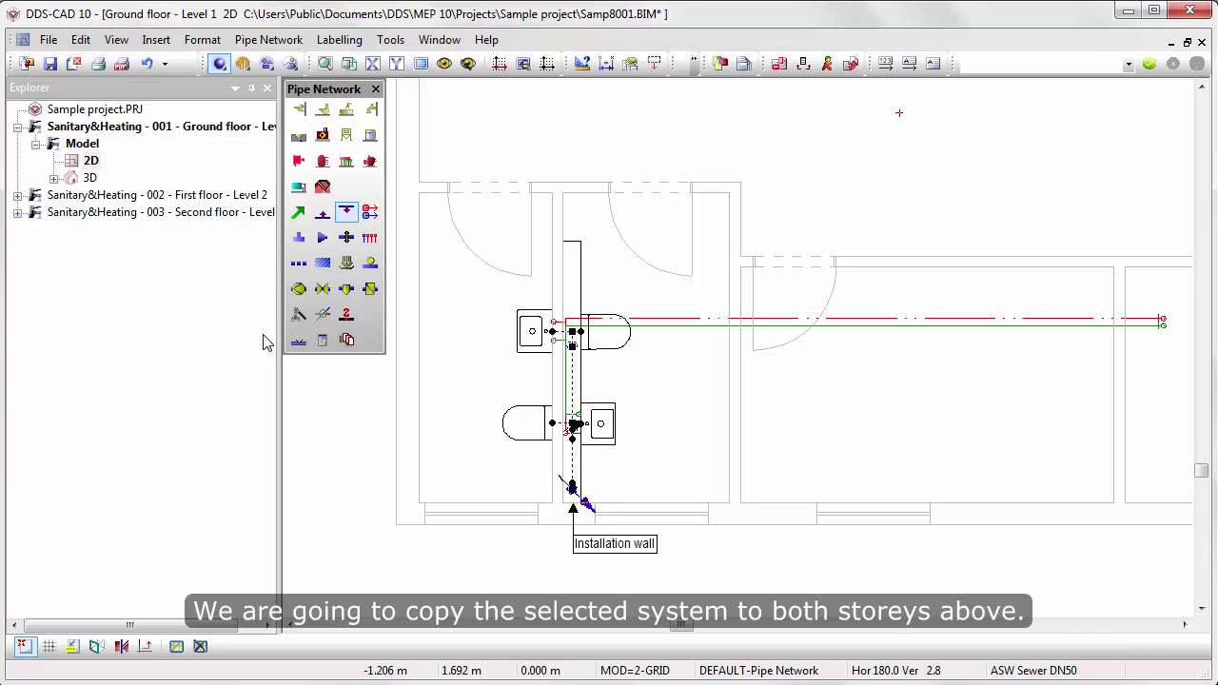
Step: Paste the copied sewer system into First floor - Level 2 at the matching lower-left inner room corner
{"action": "double_click", "coordinate": [194, 194]}
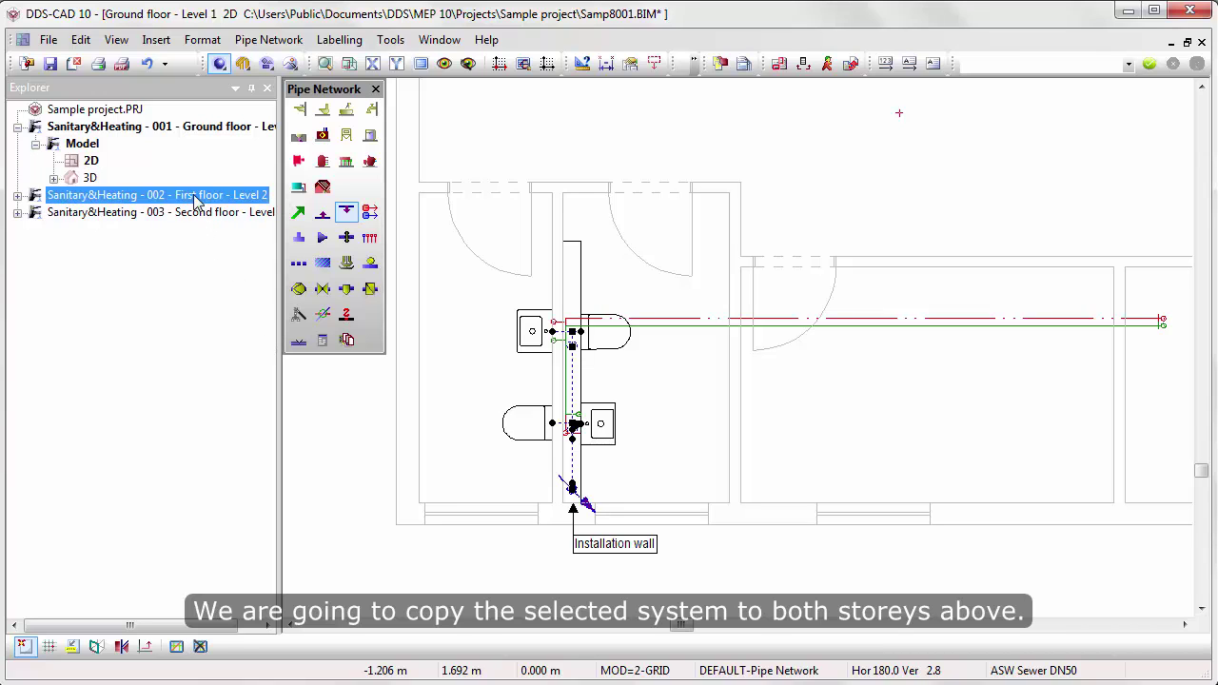
{"action": "right_click", "coordinate": [430, 479]}
{"action": "left_click", "coordinate": [459, 528]}
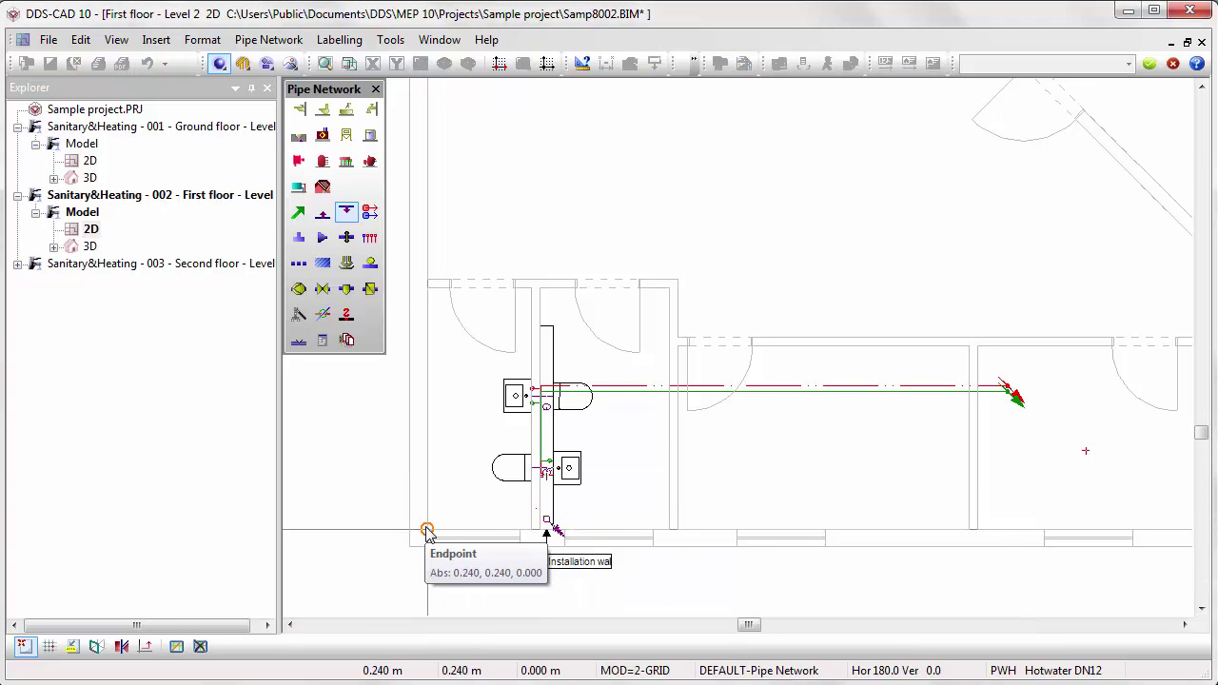
{"action": "scroll", "coordinate": [455, 519], "scroll_direction": "up", "scroll_amount": 2}
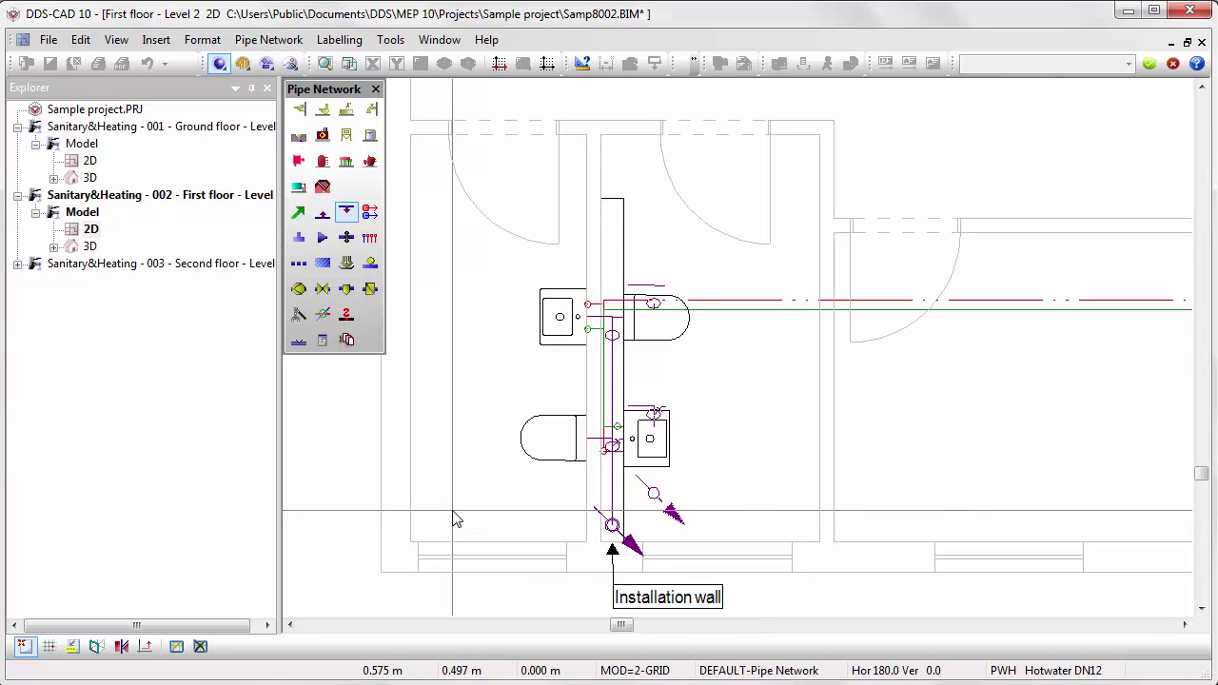
{"action": "key", "text": "Escape"}
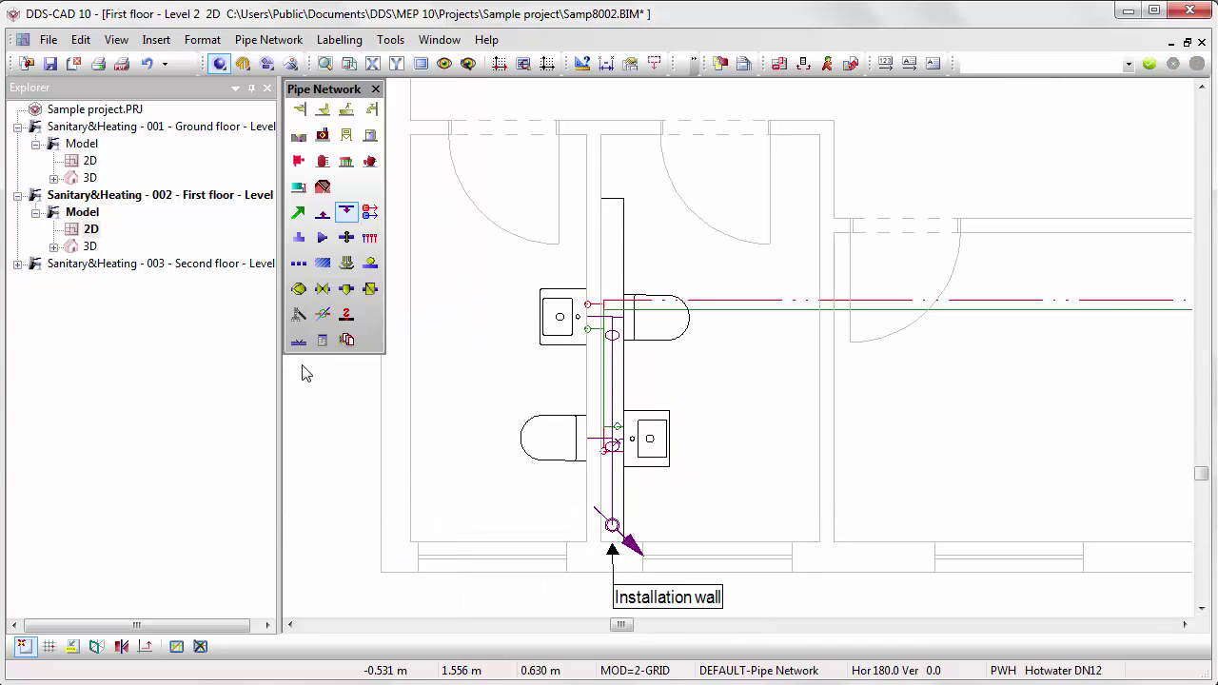
Step: Paste the copied sewer system into Second floor - Level 3 at the matching lower-left inner room corner
{"action": "double_click", "coordinate": [250, 267]}
{"action": "right_click", "coordinate": [388, 441]}
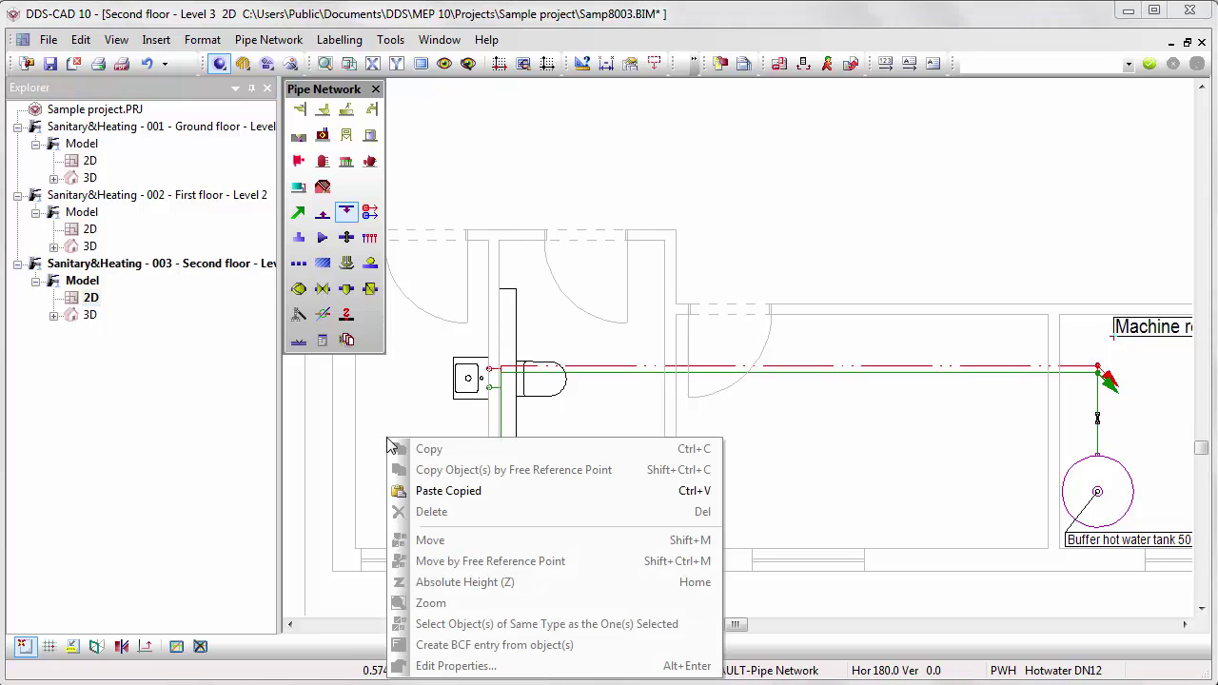
{"action": "left_click", "coordinate": [424, 490]}
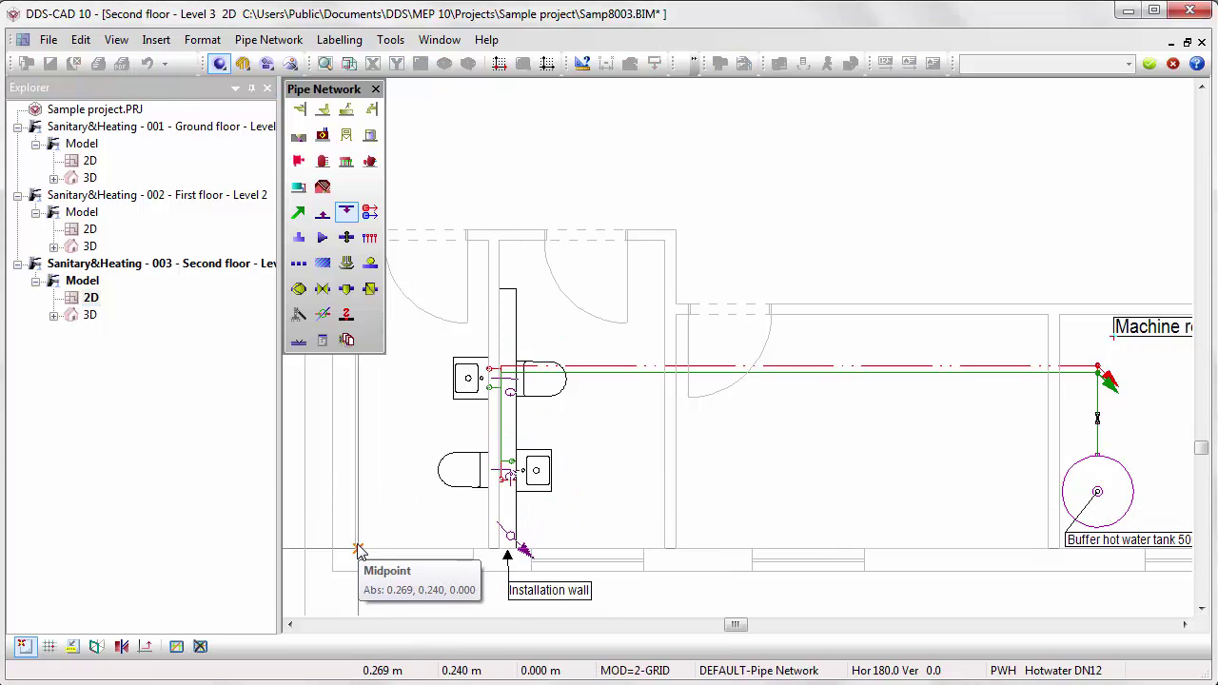
{"action": "left_click", "coordinate": [355, 550]}
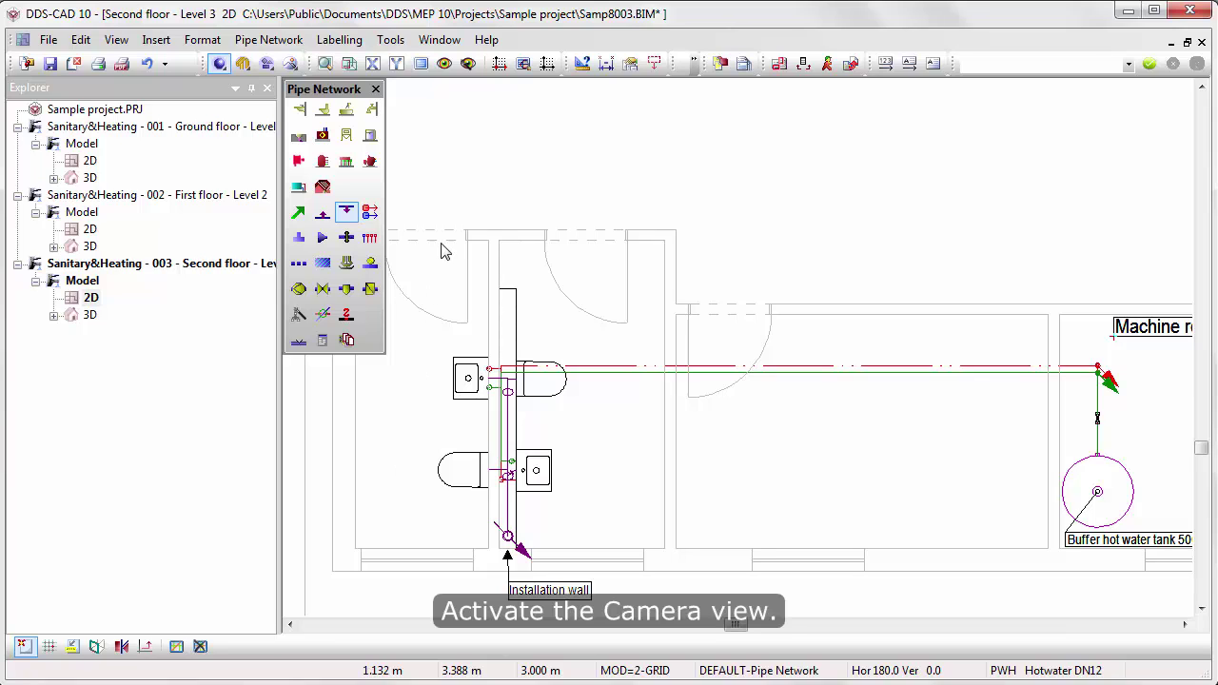
Step: In the Camera view, set the second-floor vertical sewer pipe's start mounting height to 1.5 m, then inspect the whole building in the Render view
{"action": "left_click", "coordinate": [358, 73]}
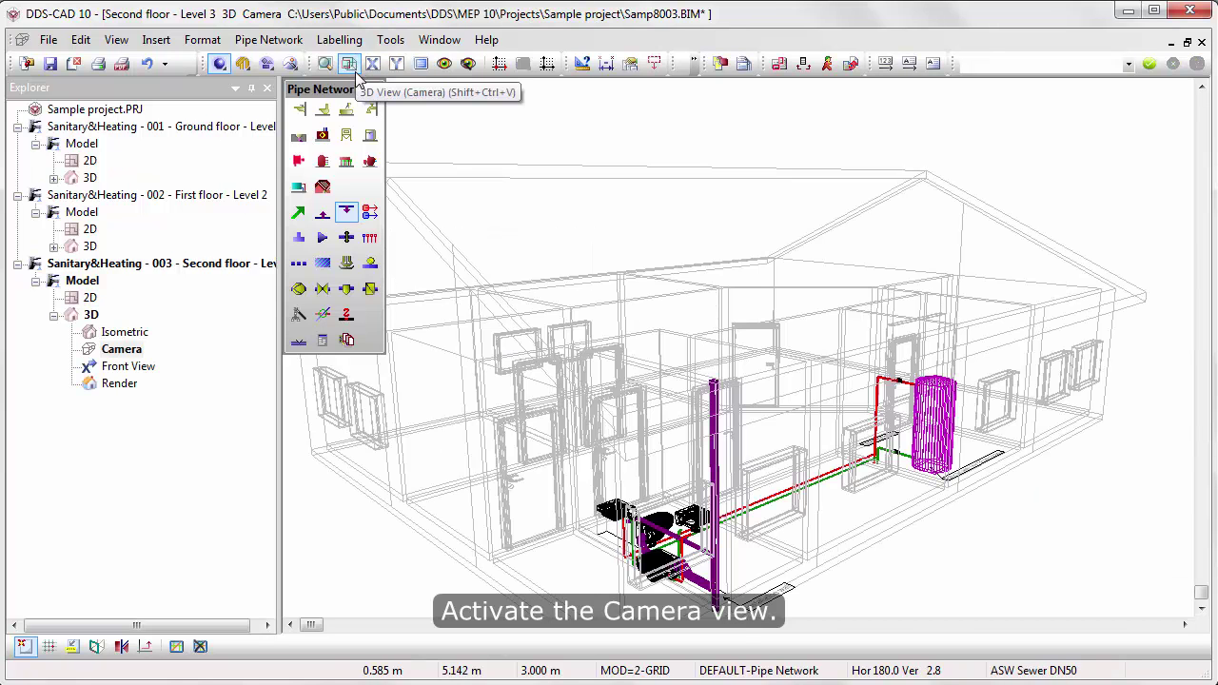
{"action": "scroll", "coordinate": [716, 518], "scroll_direction": "up", "scroll_amount": 2}
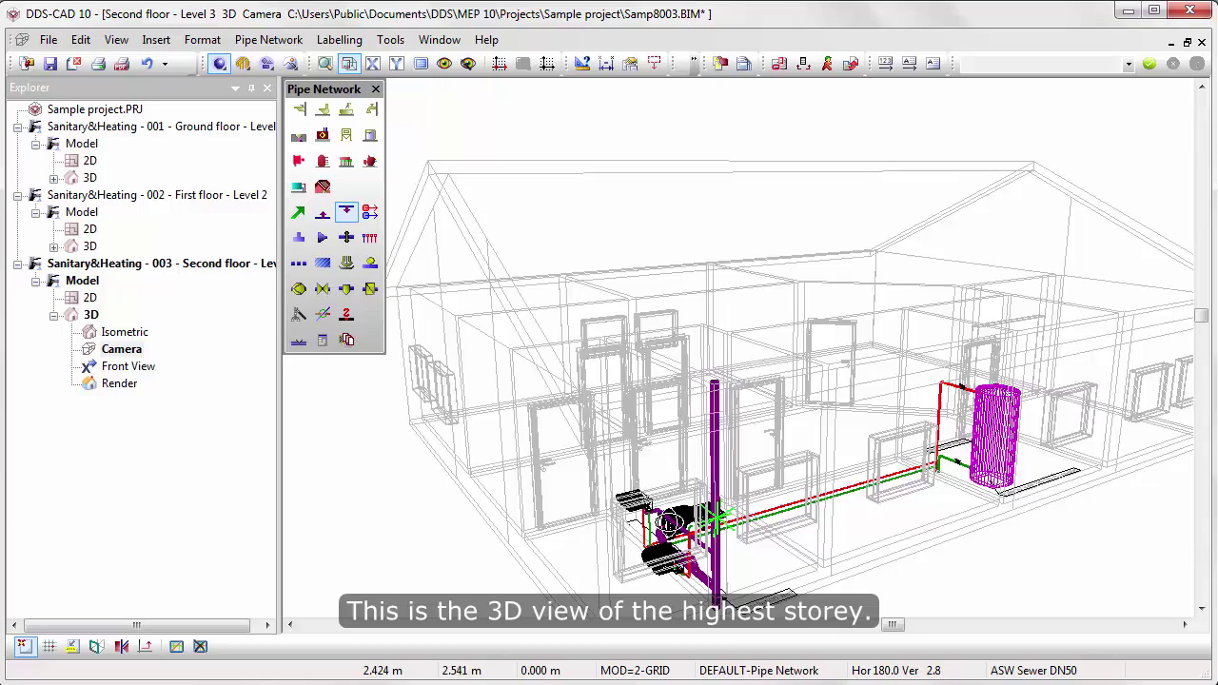
{"action": "middle_click_drag", "start_coordinate": [669, 521], "coordinate": [533, 508]}
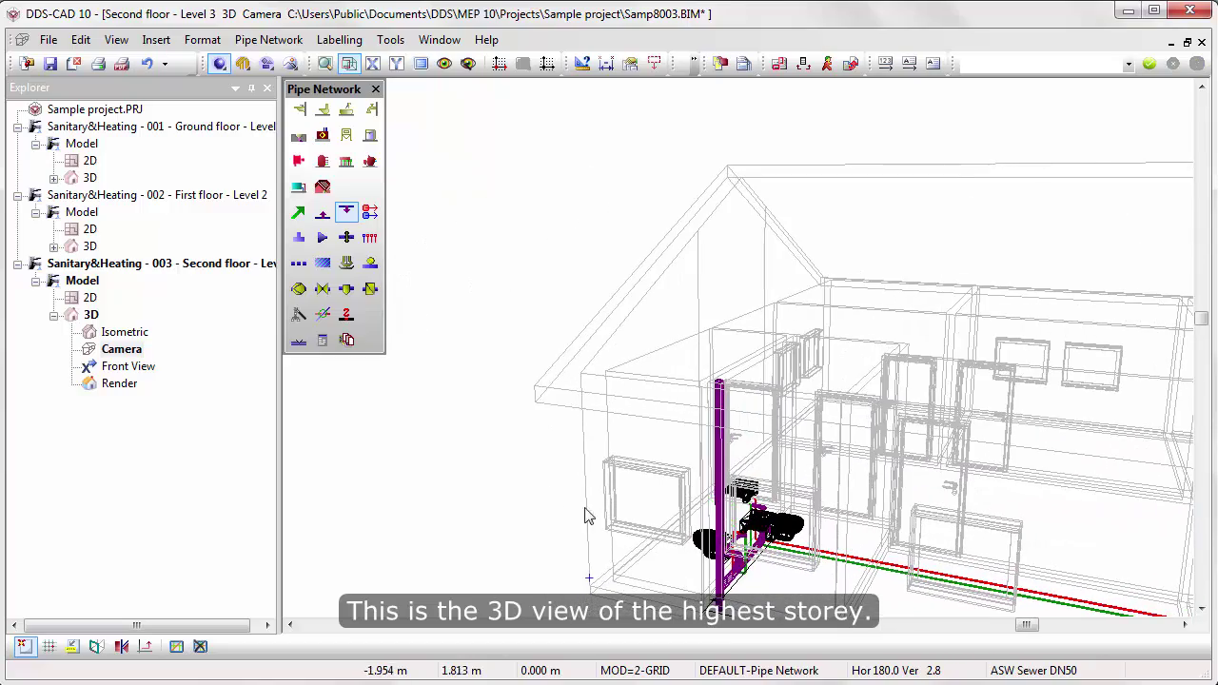
{"action": "scroll", "coordinate": [728, 521], "scroll_direction": "up", "scroll_amount": 2}
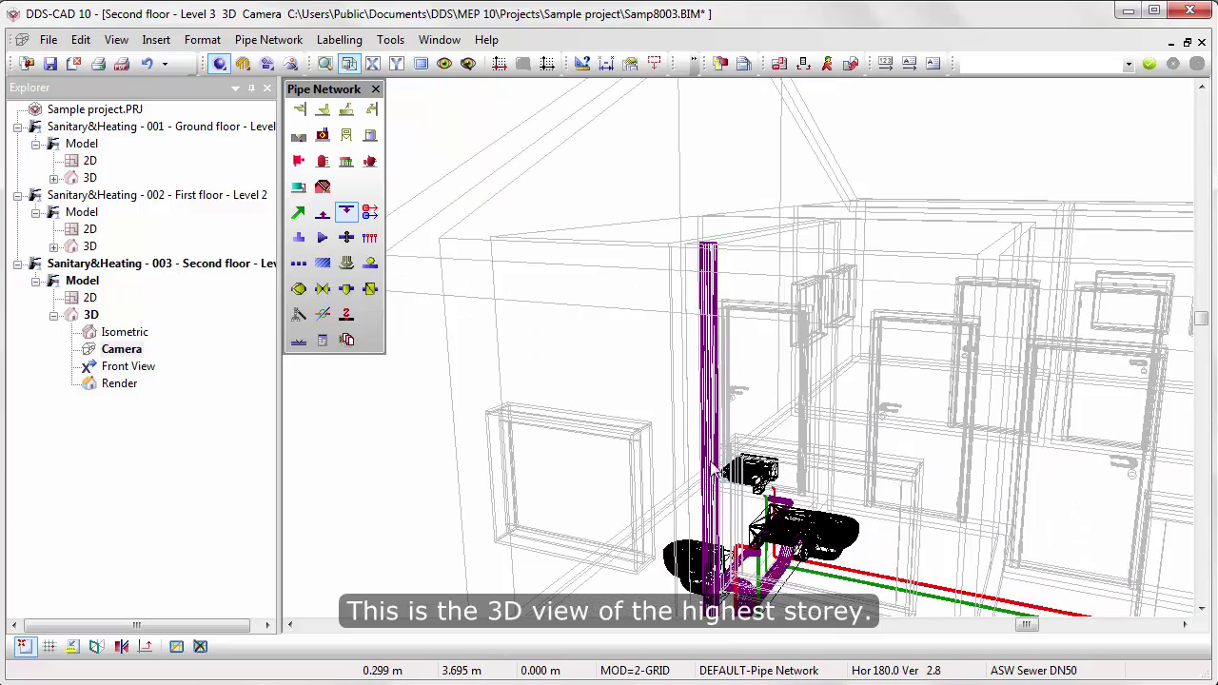
{"action": "left_click", "coordinate": [710, 455]}
{"action": "double_click", "coordinate": [712, 455]}
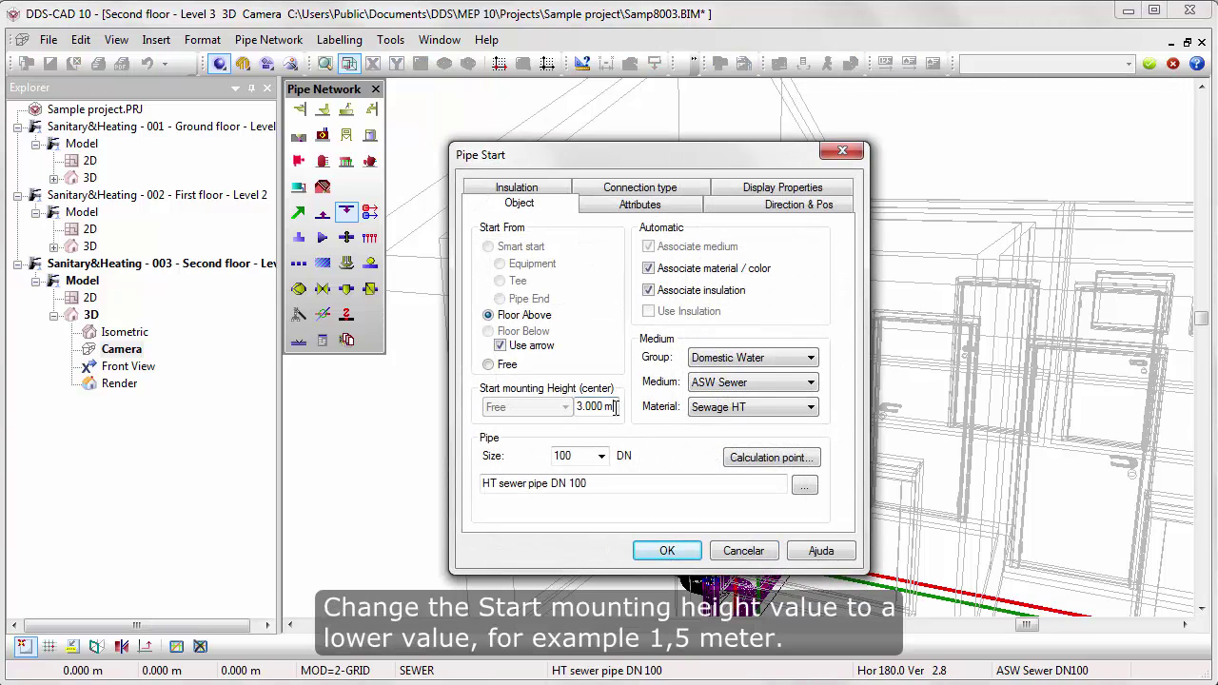
{"action": "left_click_drag", "start_coordinate": [615, 408], "coordinate": [572, 409]}
{"action": "type", "text": "1.5"}
{"action": "left_click", "coordinate": [682, 551]}
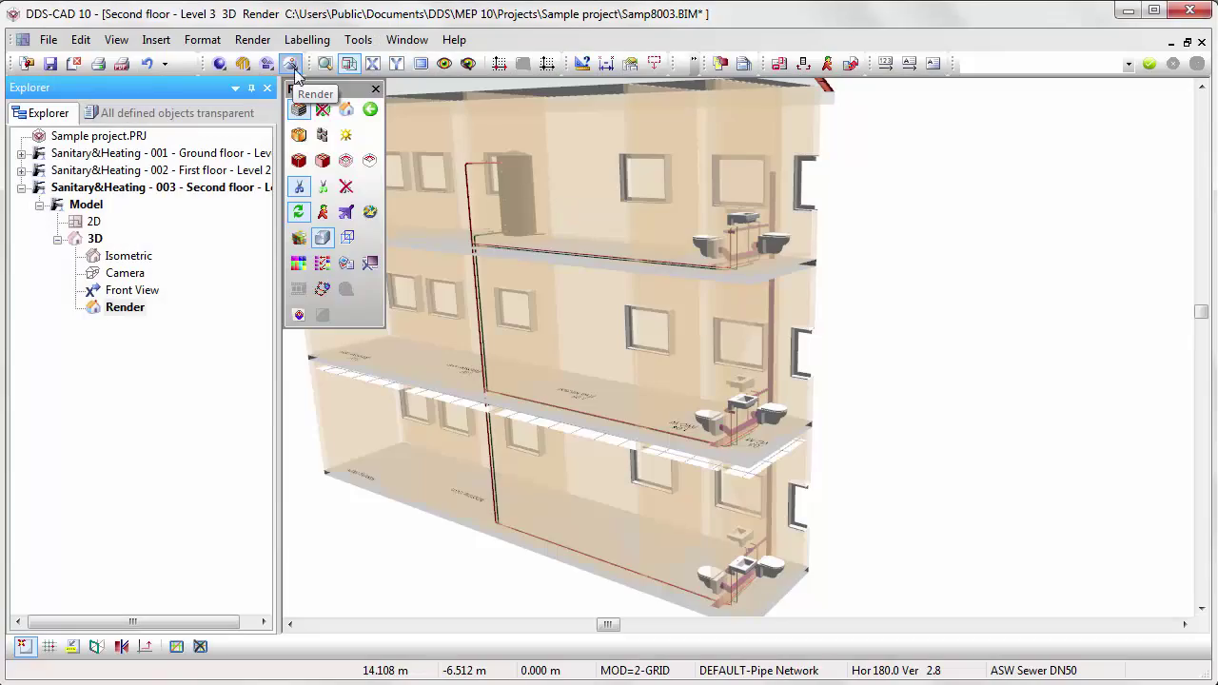
{"action": "middle_click_drag", "start_coordinate": [759, 264], "coordinate": [507, 254]}
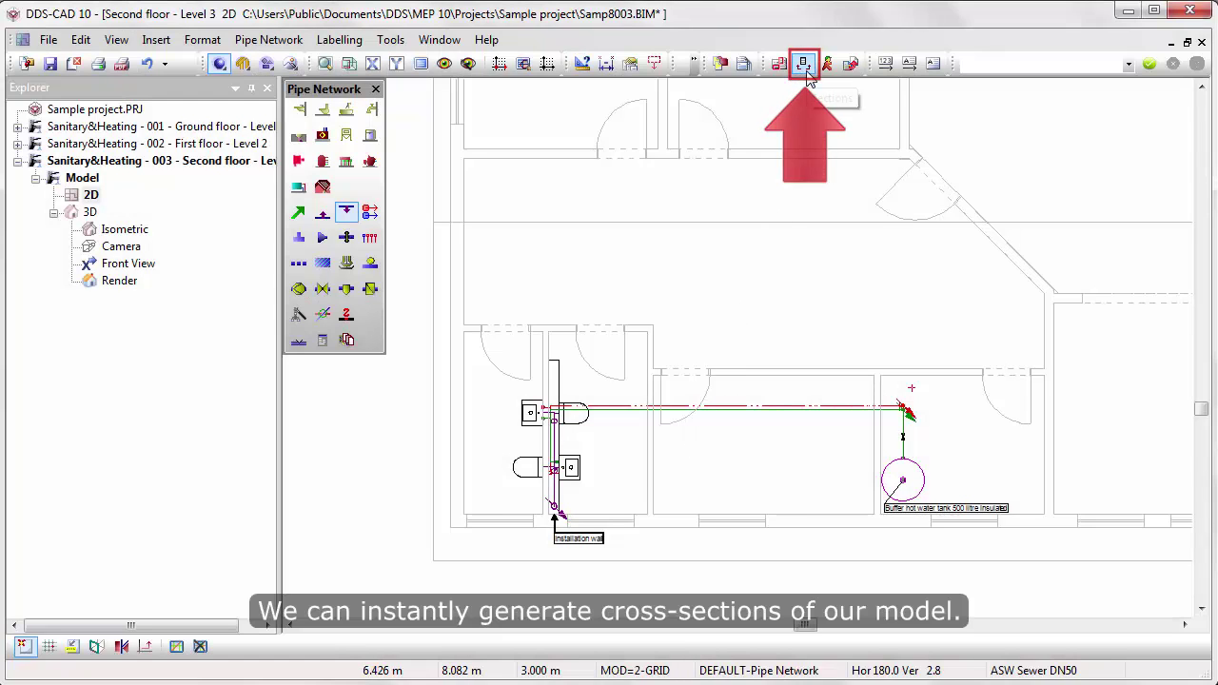
Step: Create a new section in the 2D plan with ortho mode on, running vertically through the left toilet room and reaching past the installation wall
{"action": "left_click", "coordinate": [804, 65]}
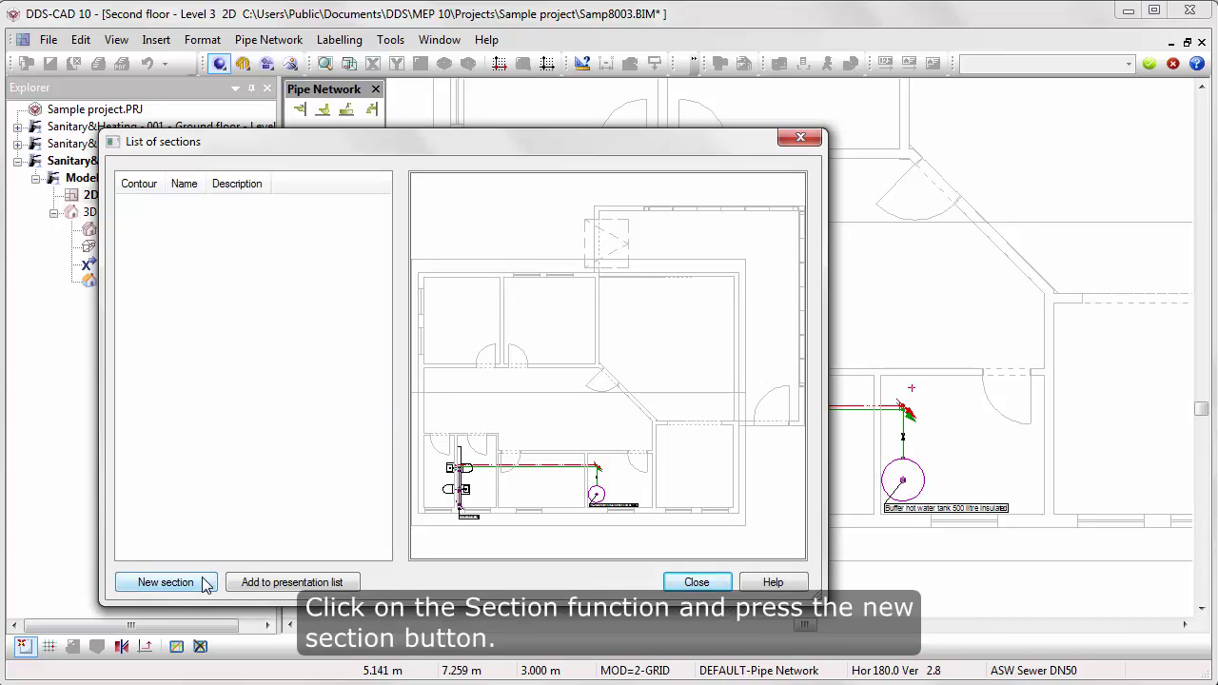
{"action": "left_click", "coordinate": [165, 583]}
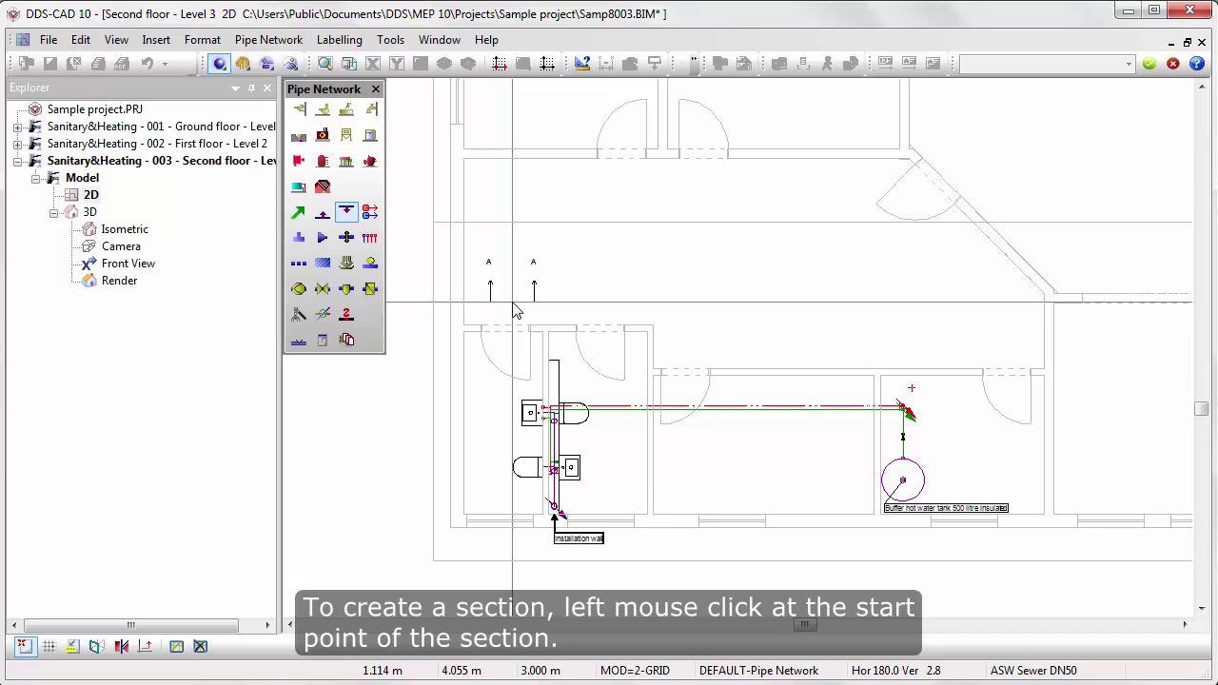
{"action": "left_click", "coordinate": [514, 282]}
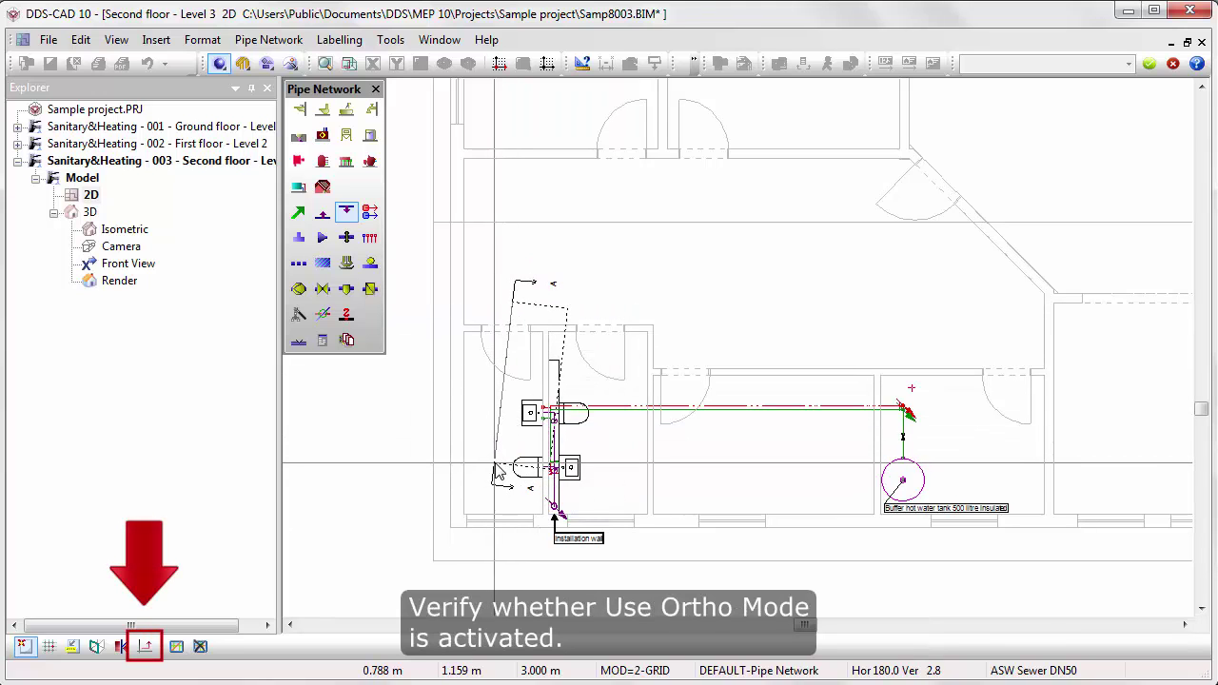
{"action": "key", "text": "Escape"}
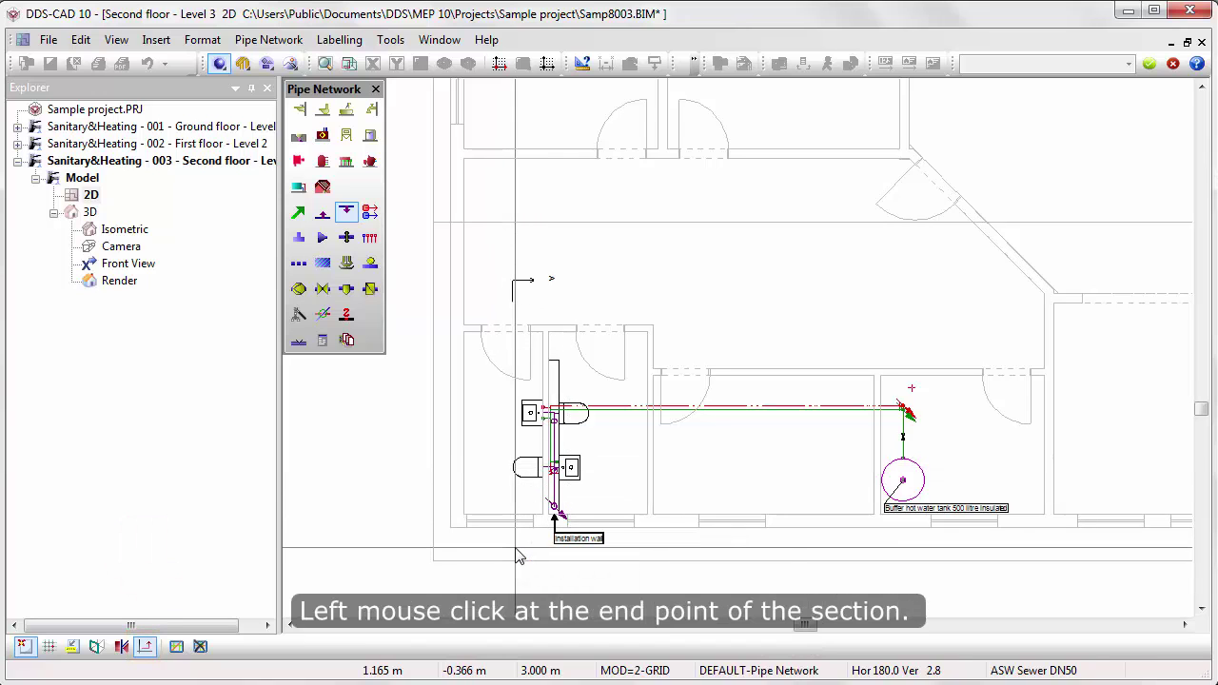
{"action": "left_click", "coordinate": [569, 555]}
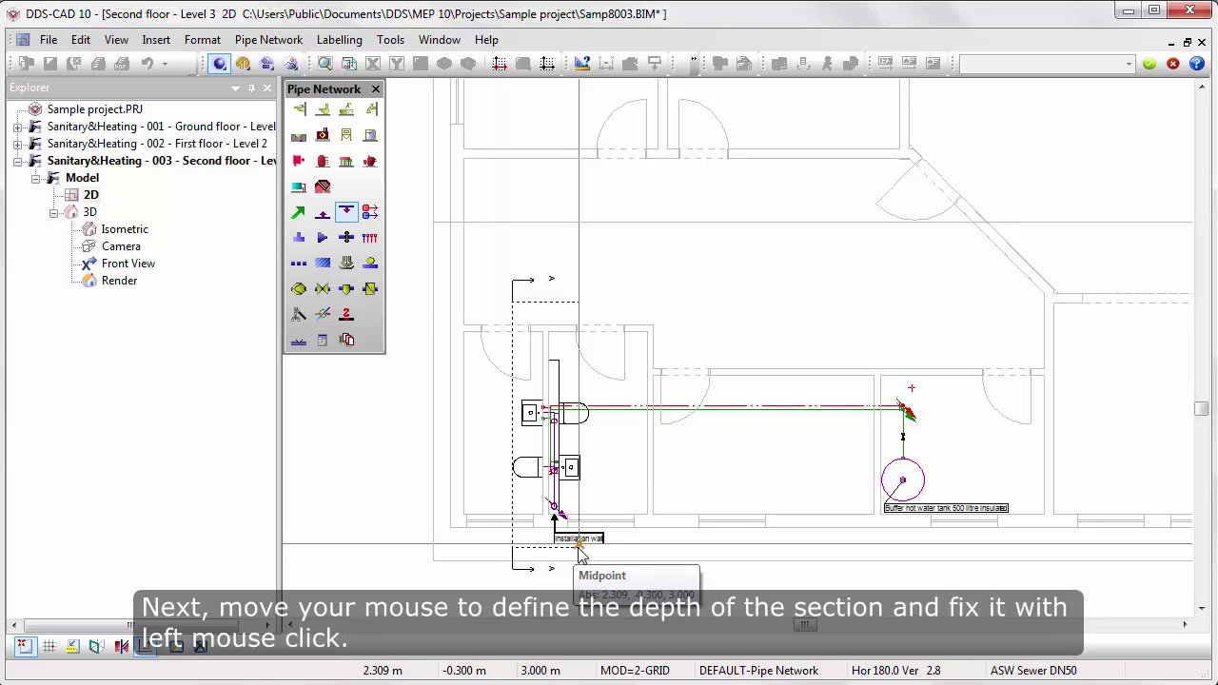
{"action": "left_click", "coordinate": [580, 550]}
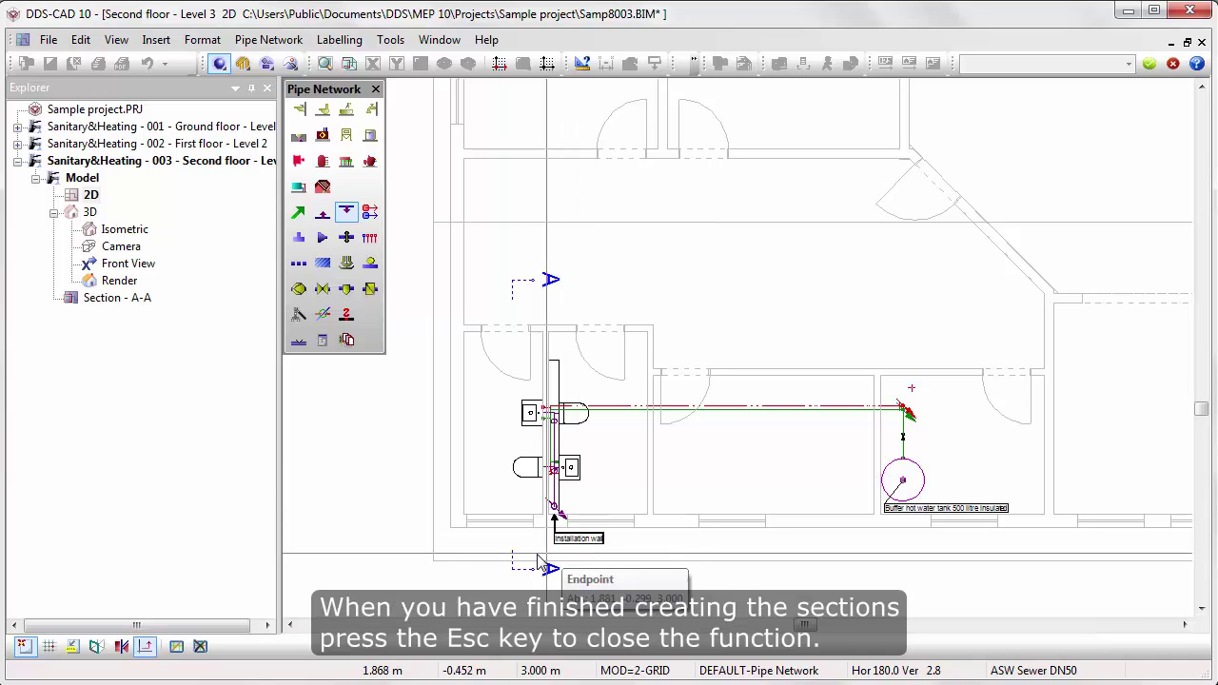
Step: Create a second section running horizontally below the lower outer wall, from left of the toilet rooms past the water tank, deep enough to include the pipes
{"action": "left_click", "coordinate": [424, 551]}
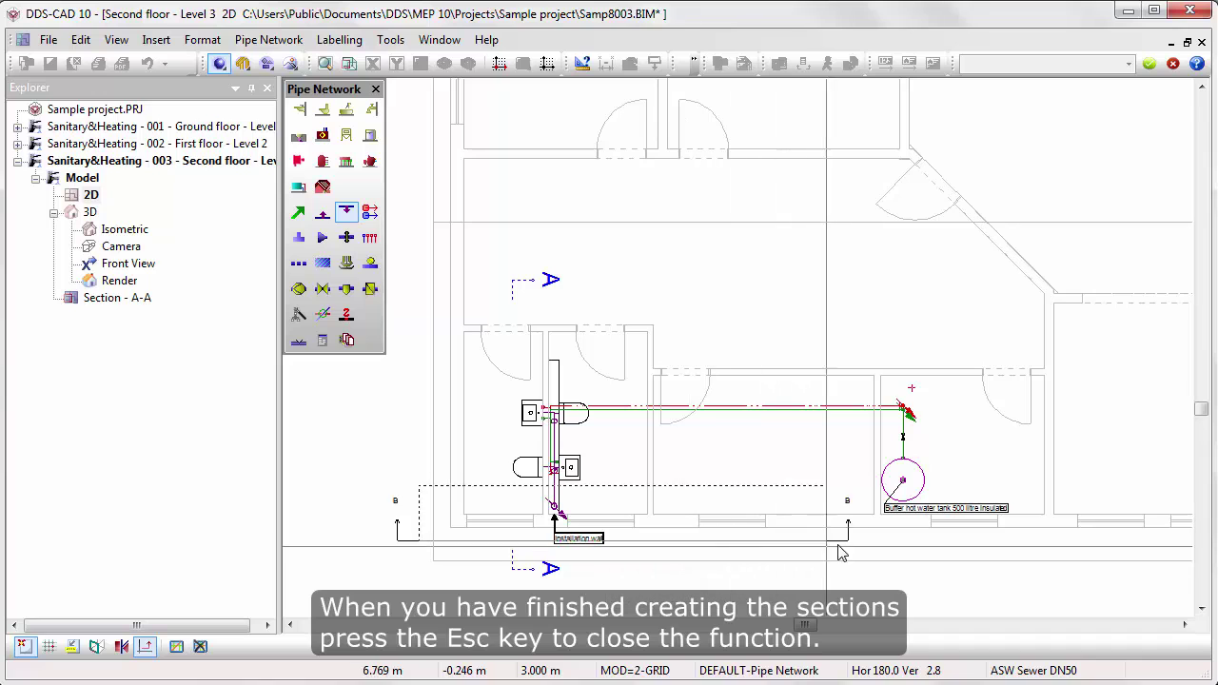
{"action": "left_click", "coordinate": [940, 542]}
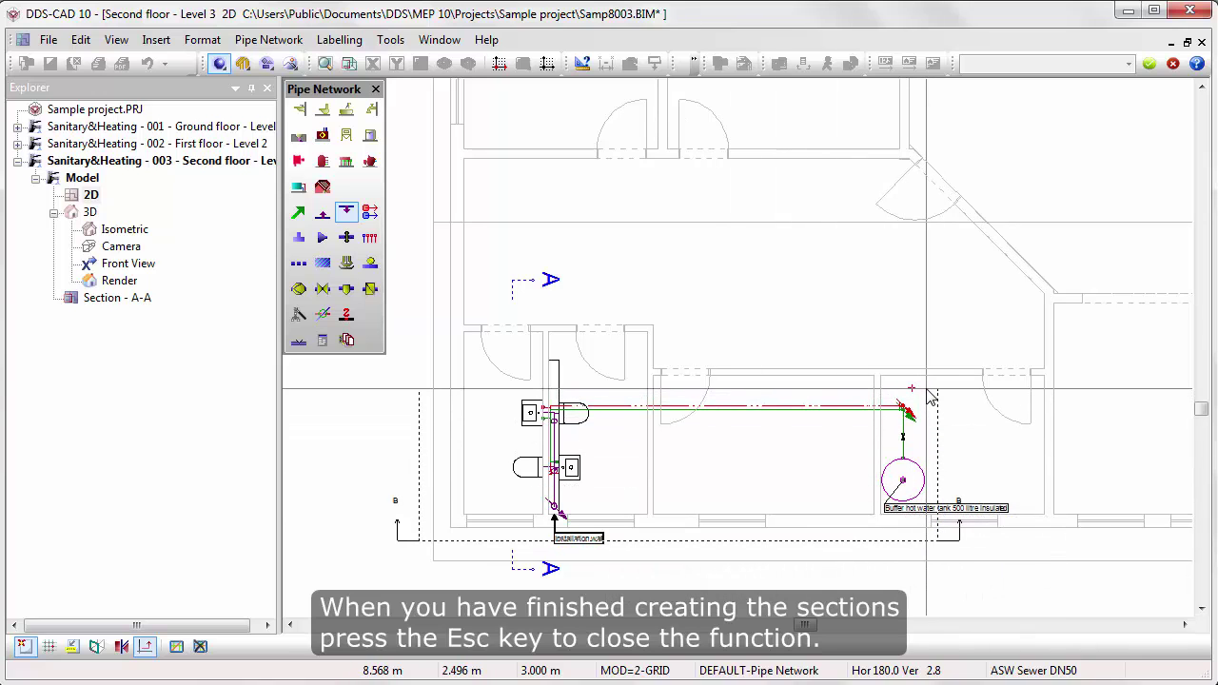
{"action": "left_click", "coordinate": [931, 398]}
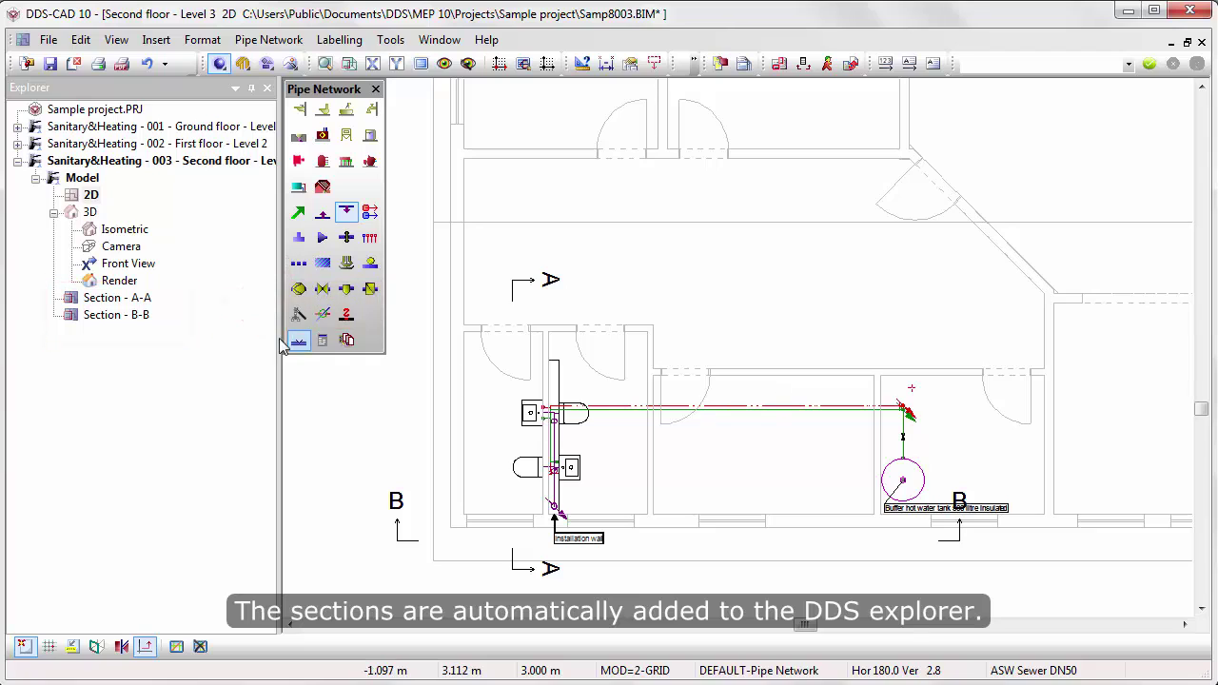
Step: Open Section A-A and then Section B-B of the second floor to view the cross-sections
{"action": "left_click", "coordinate": [147, 301]}
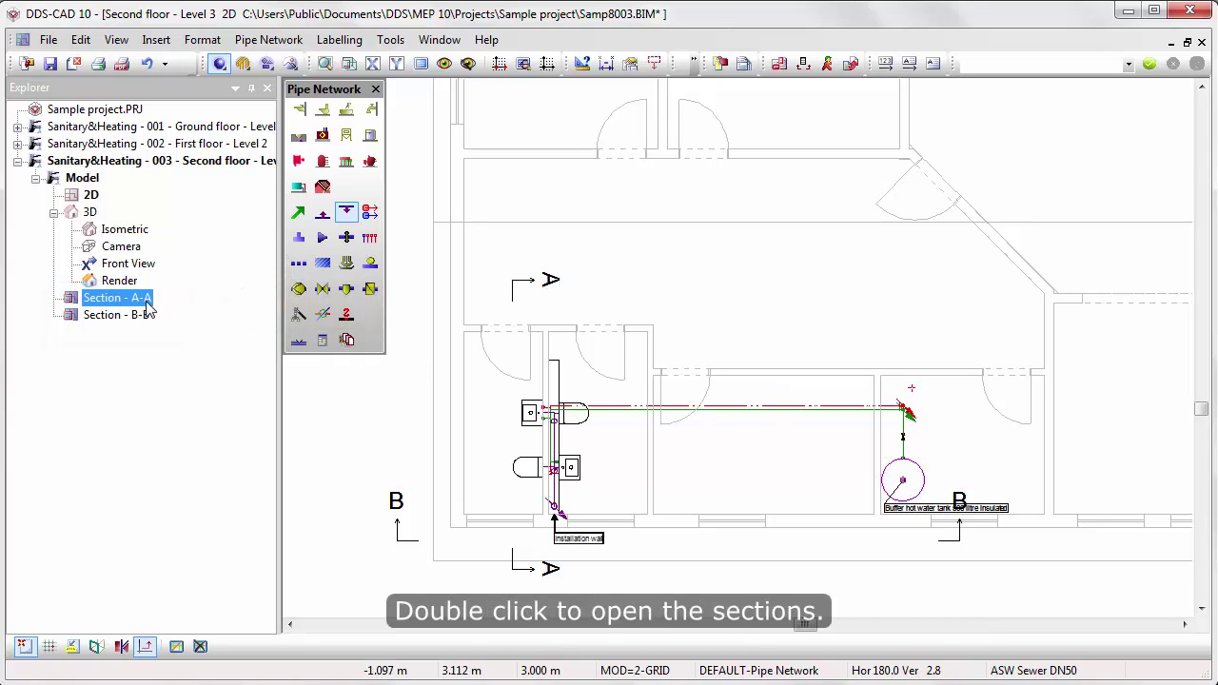
{"action": "double_click", "coordinate": [147, 301]}
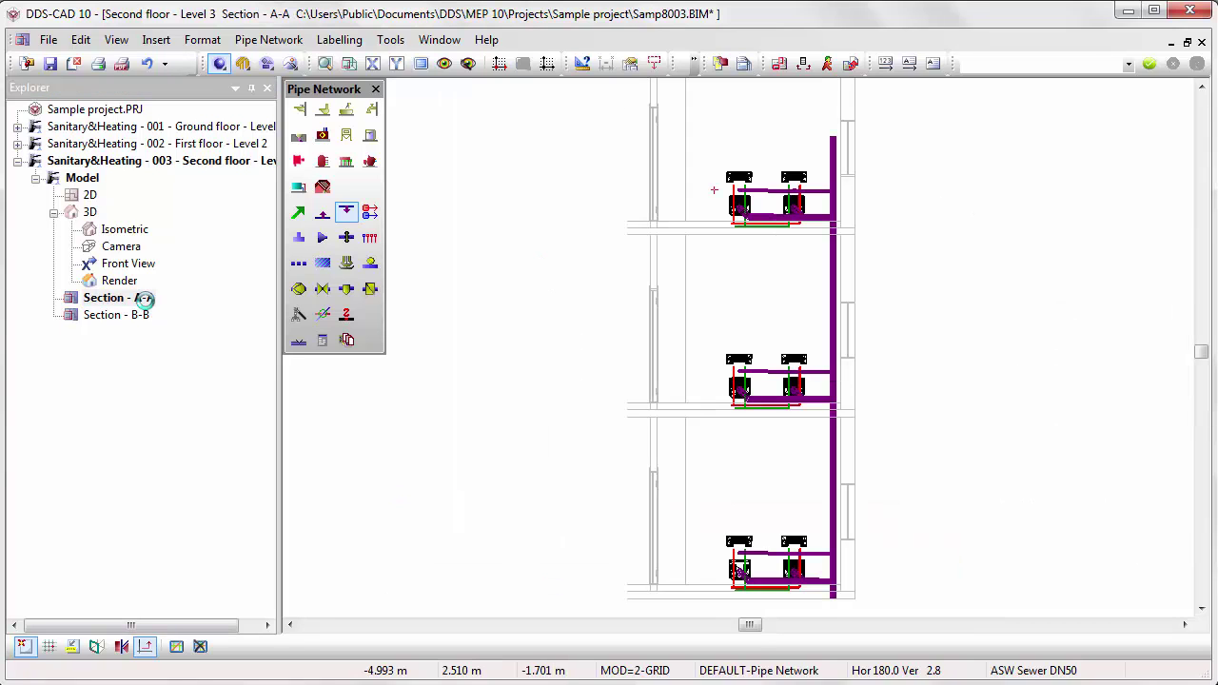
{"action": "double_click", "coordinate": [142, 318]}
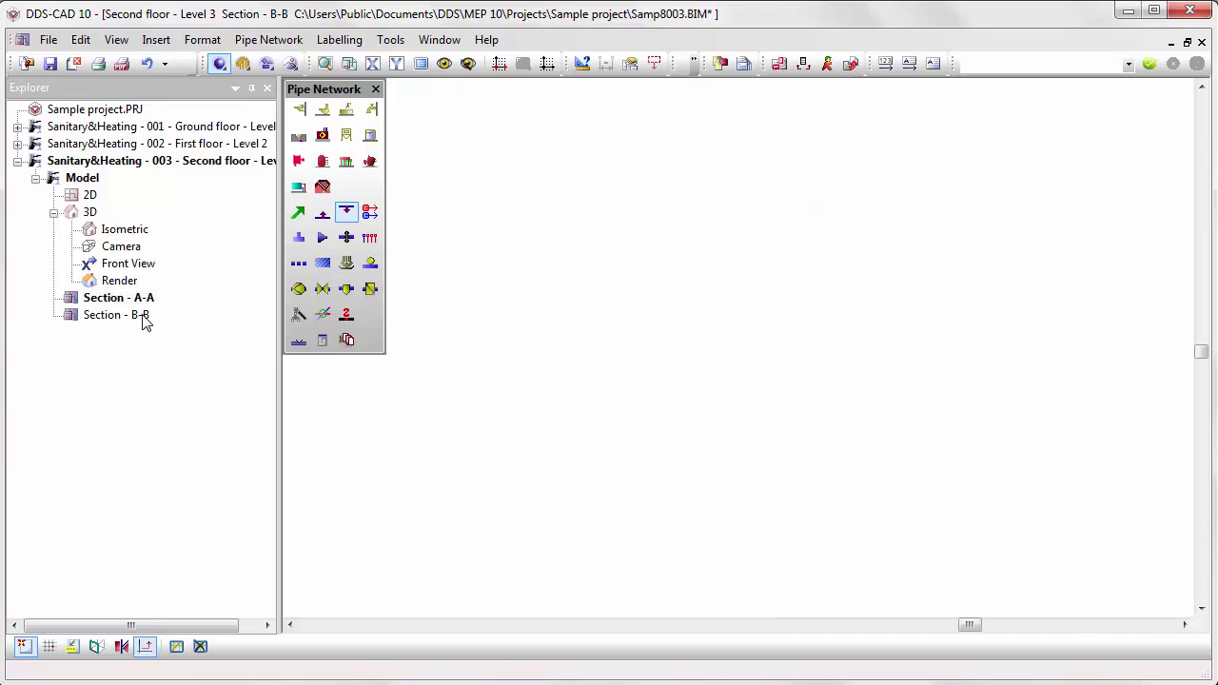